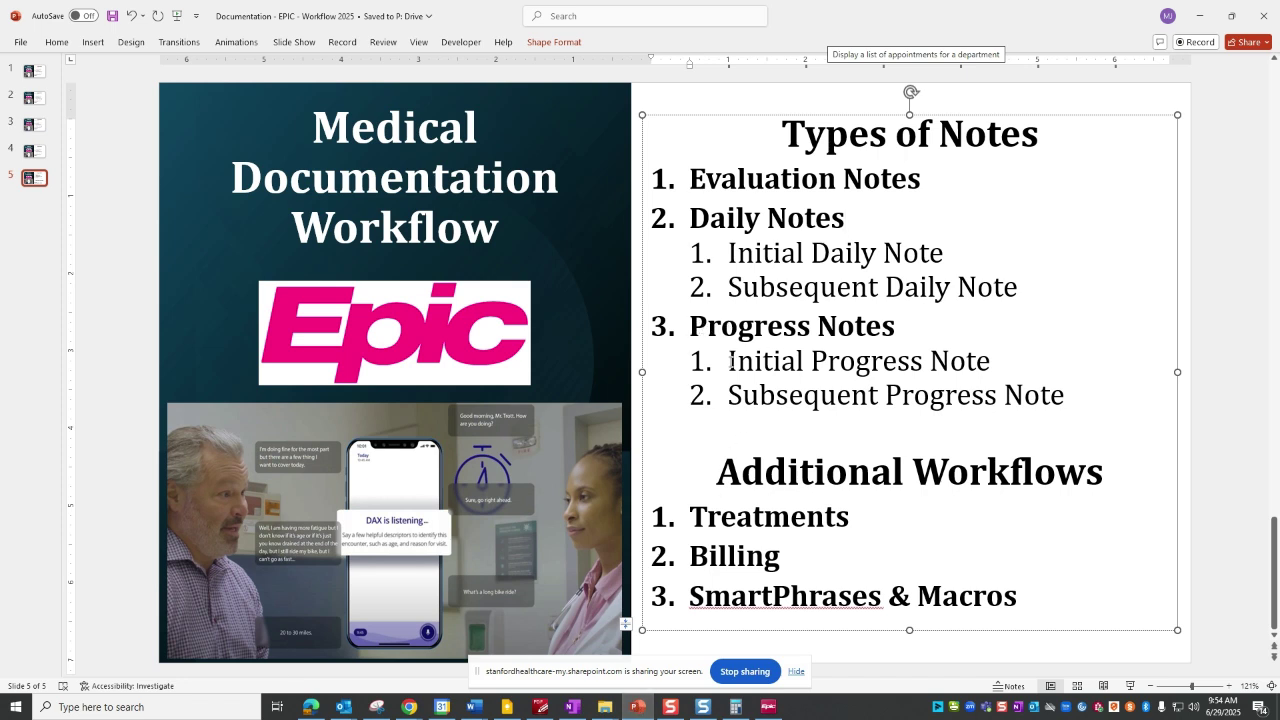
Step: Highlight 'Initial Progress Note' on the Types of Notes slide, then switch from PowerPoint to Epic
left_click_drag(729, 362, 995, 368)
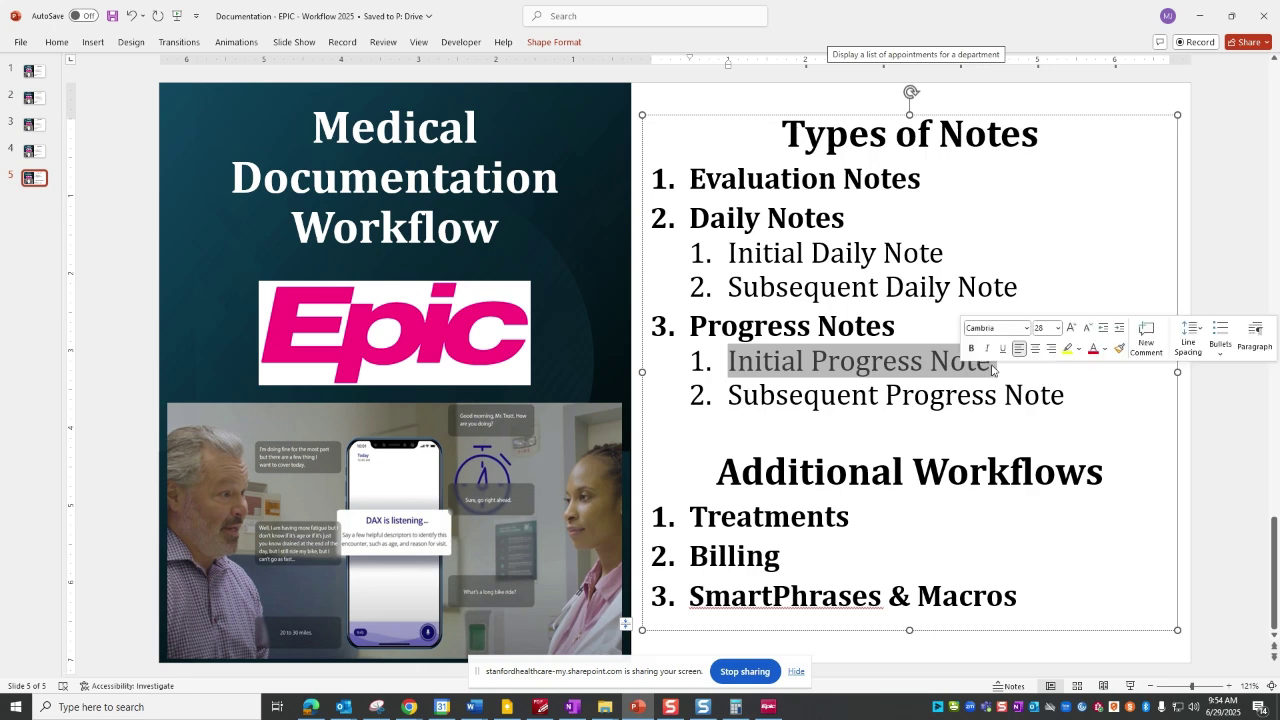
left_click(966, 366)
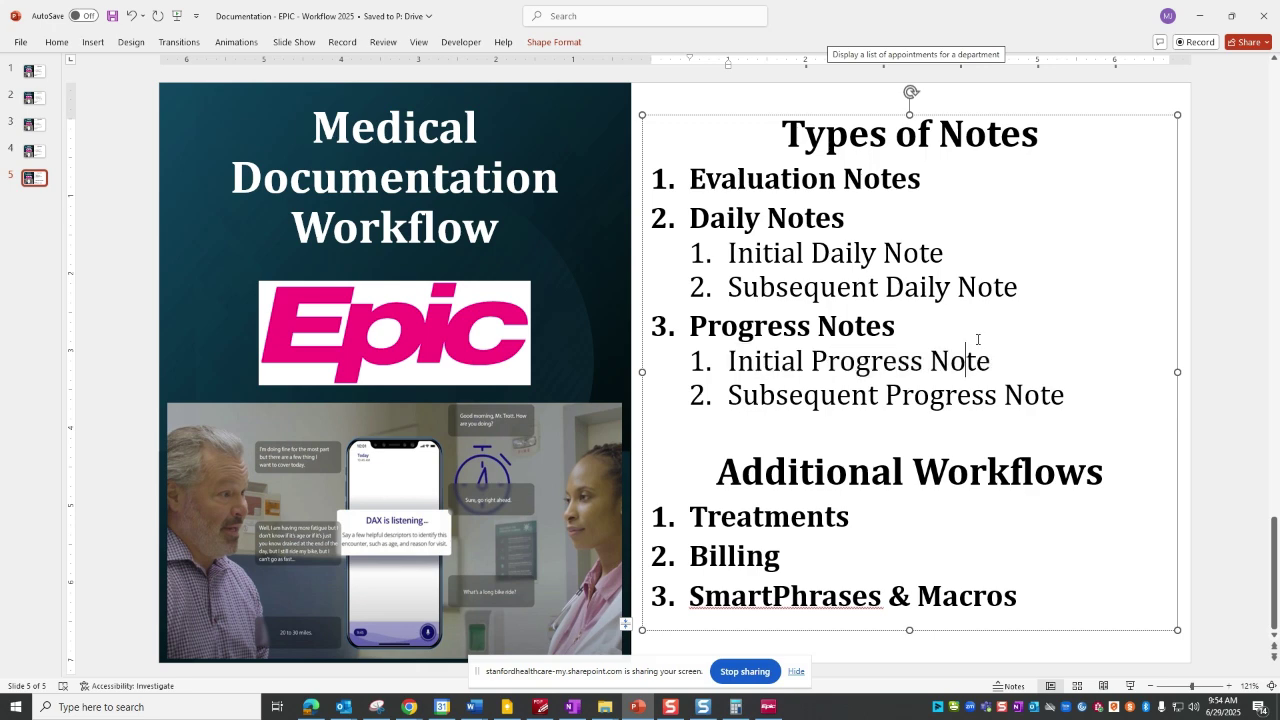
left_click(1205, 18)
left_click(768, 707)
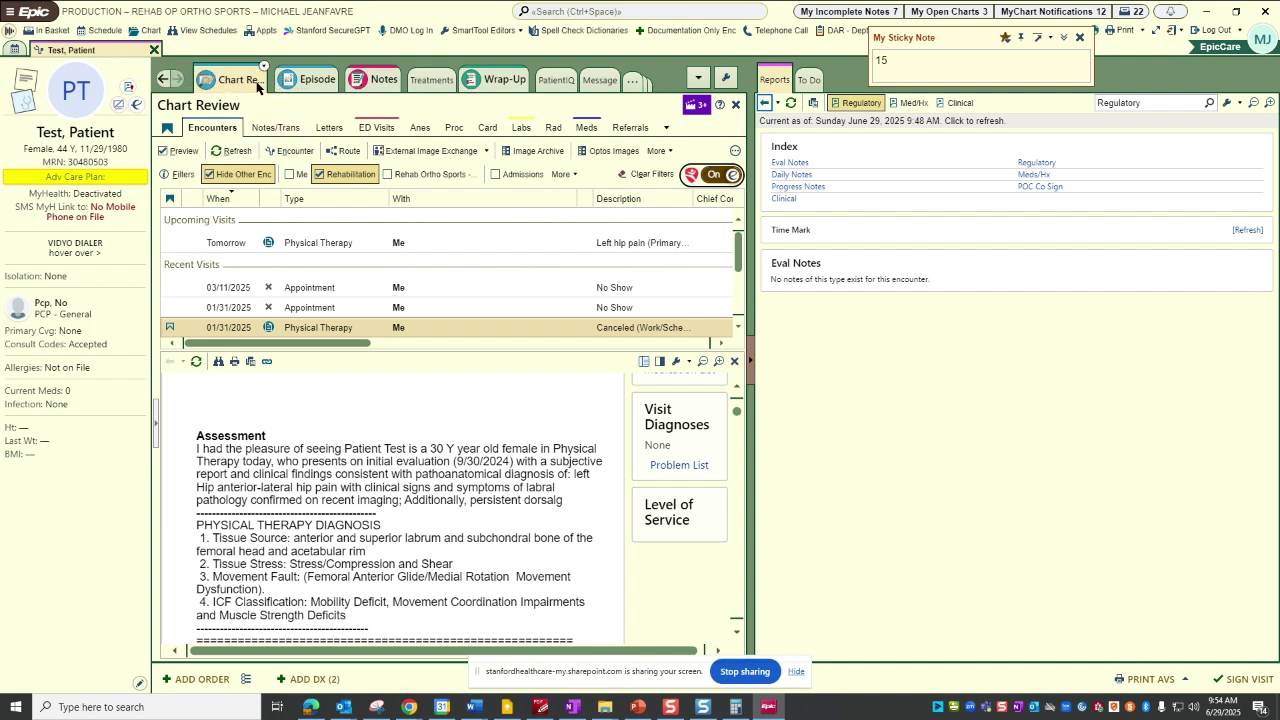
Step: Show the Episode activity with the PT-LUMBAR-2025 episode and the two visit diagnoses
left_click(316, 80)
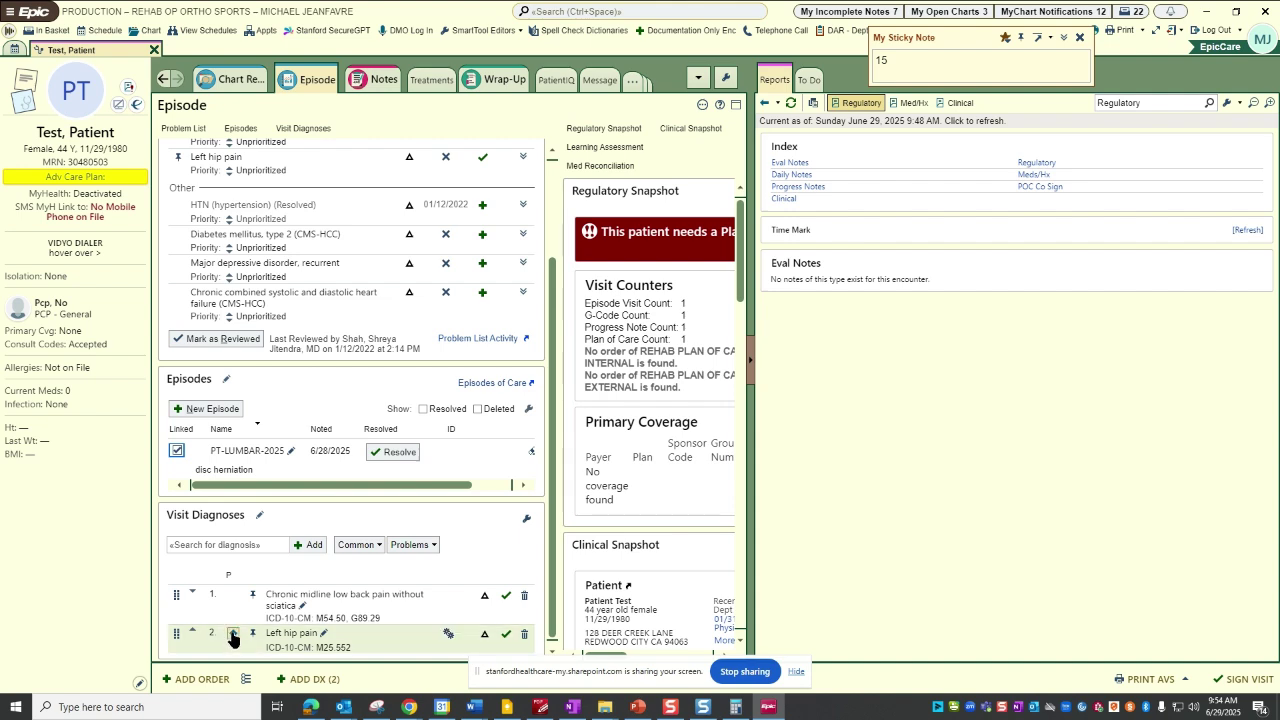
Step: Create a Progress Notes note in NoteWriter from the rehab progress note template
left_click(377, 82)
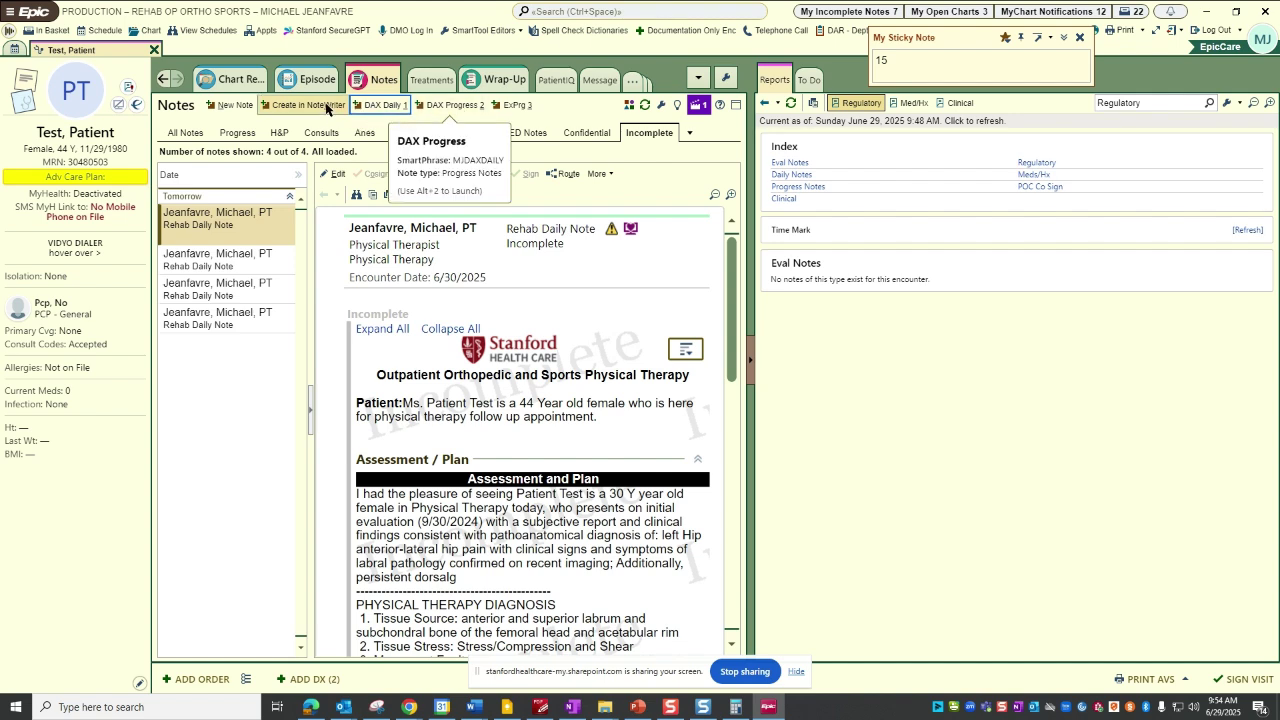
left_click(326, 106)
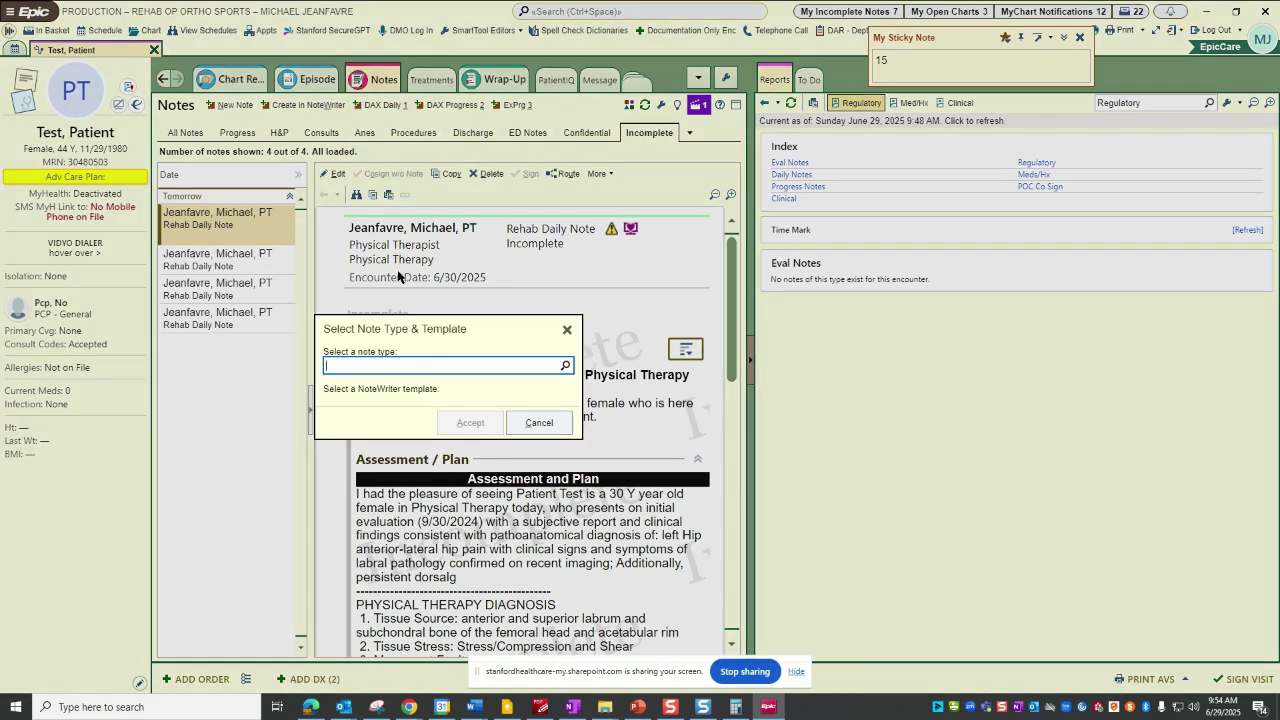
type("progr")
key("Return")
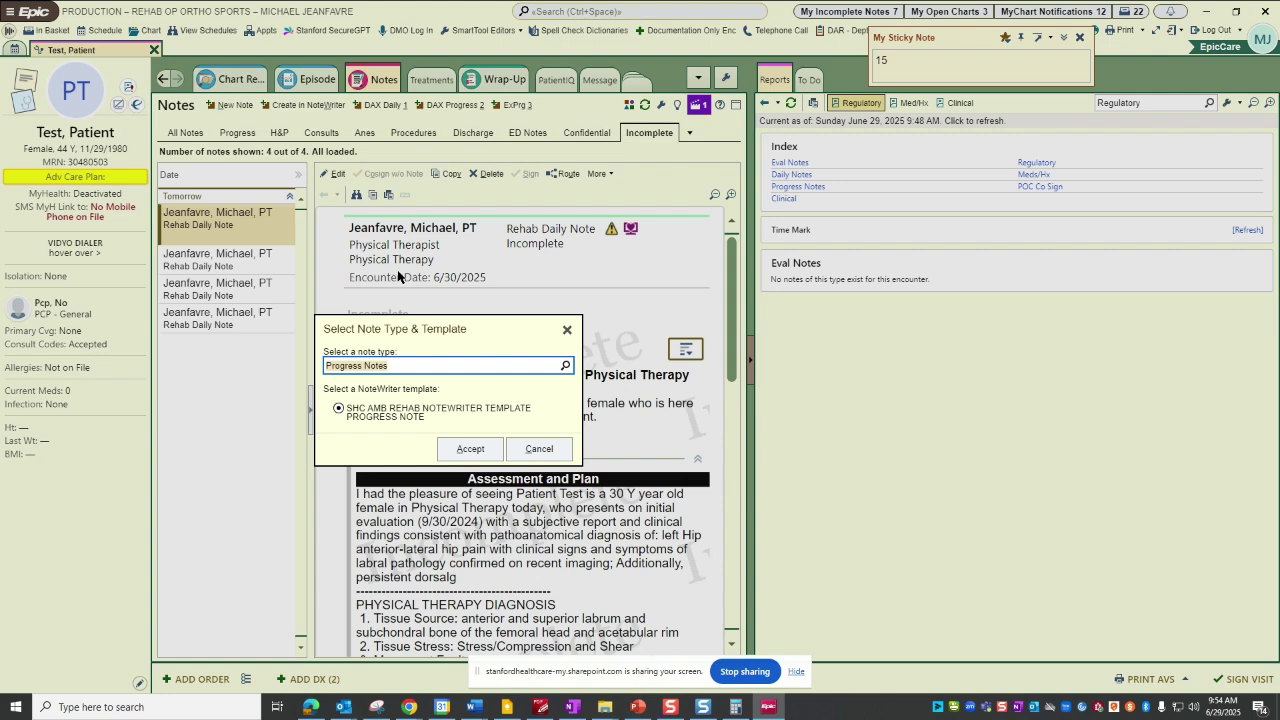
left_click(470, 448)
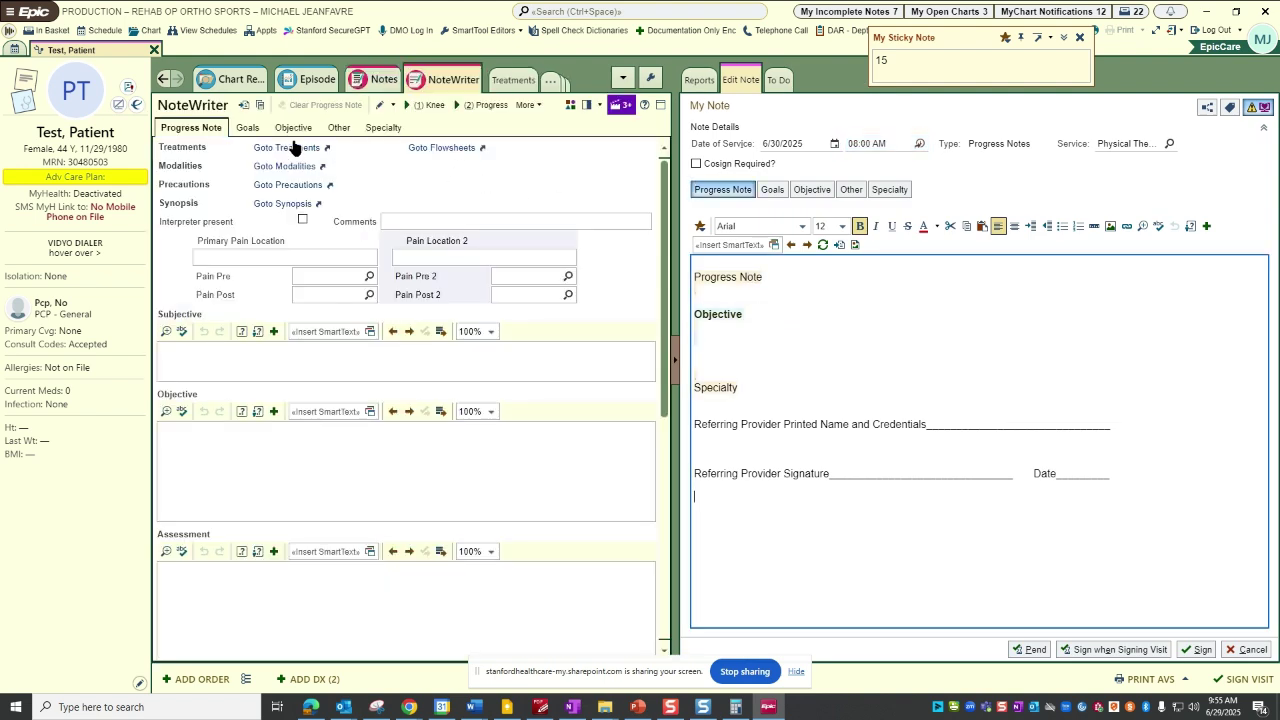
Step: Apply the Lsp lumbar spine goal template in the Goals section
left_click(250, 132)
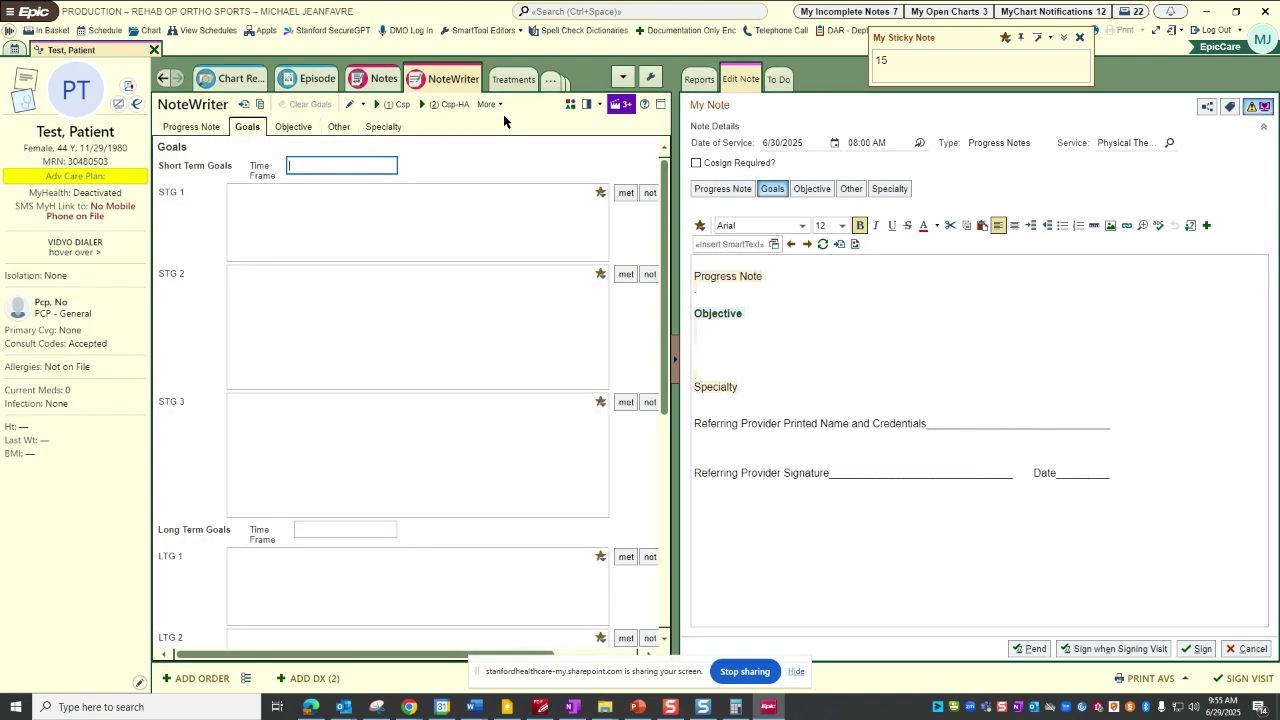
left_click(500, 106)
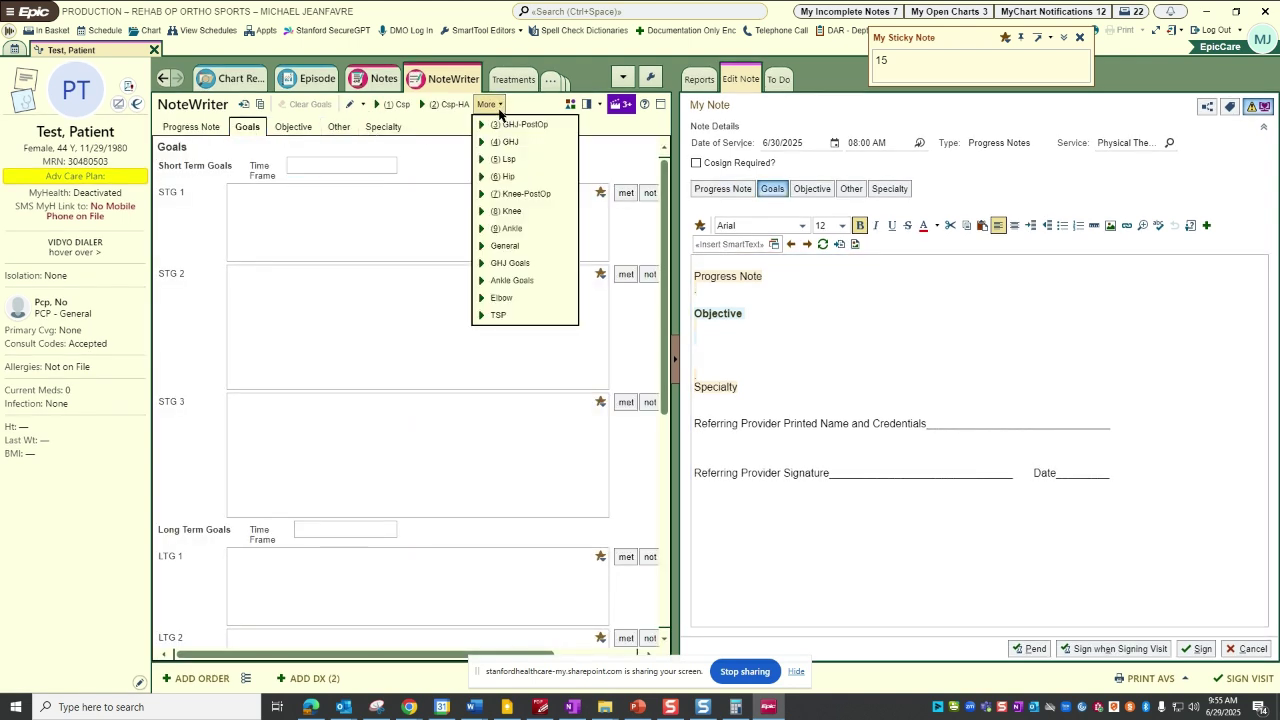
left_click(508, 124)
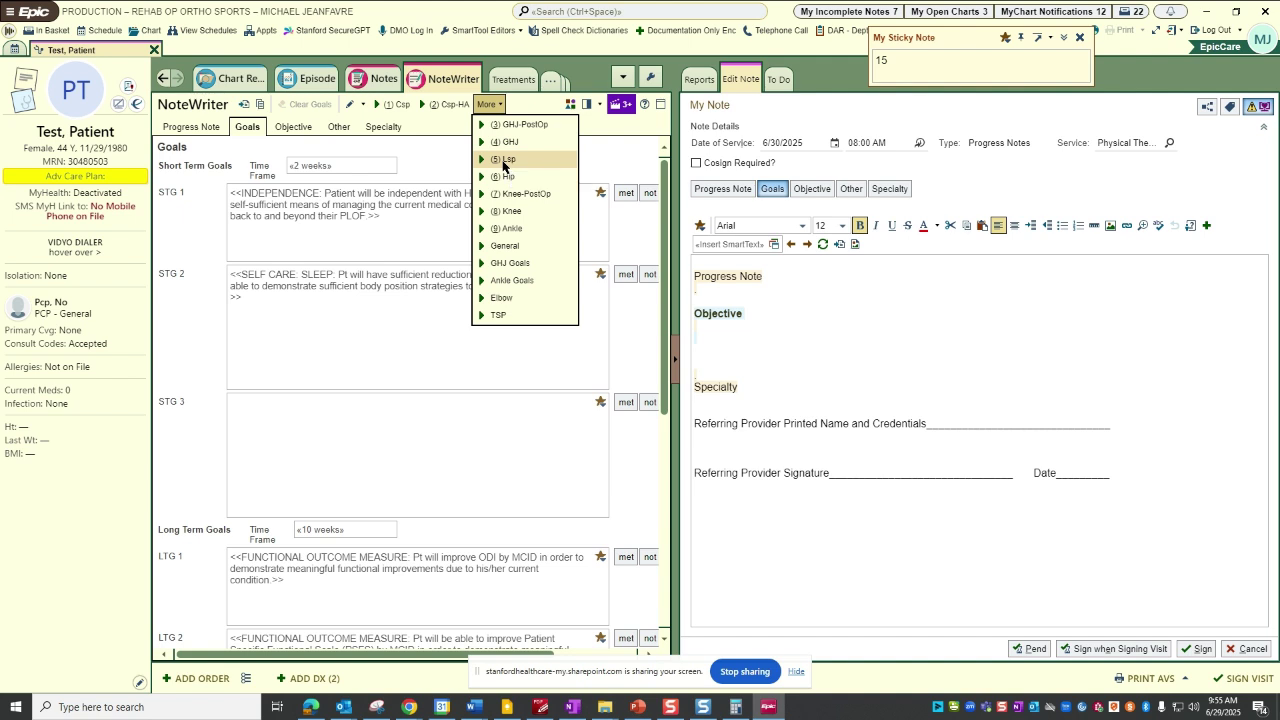
left_click(505, 160)
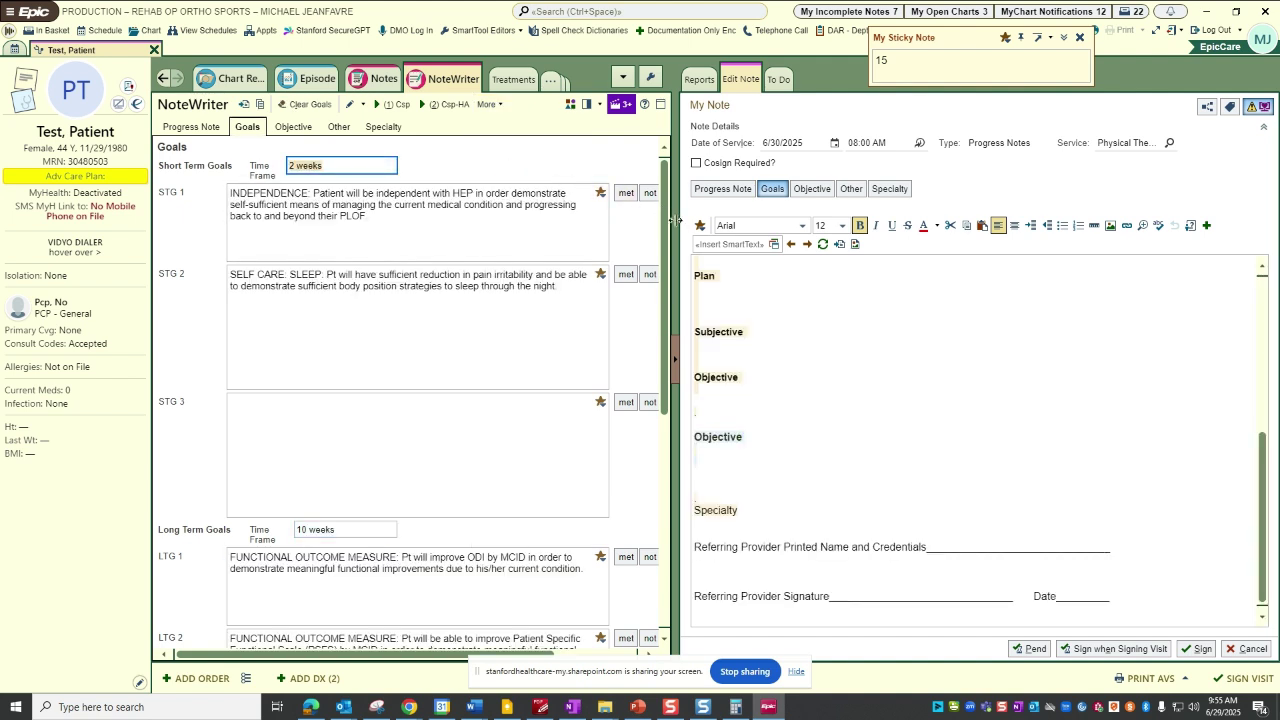
left_click_drag(678, 222, 738, 222)
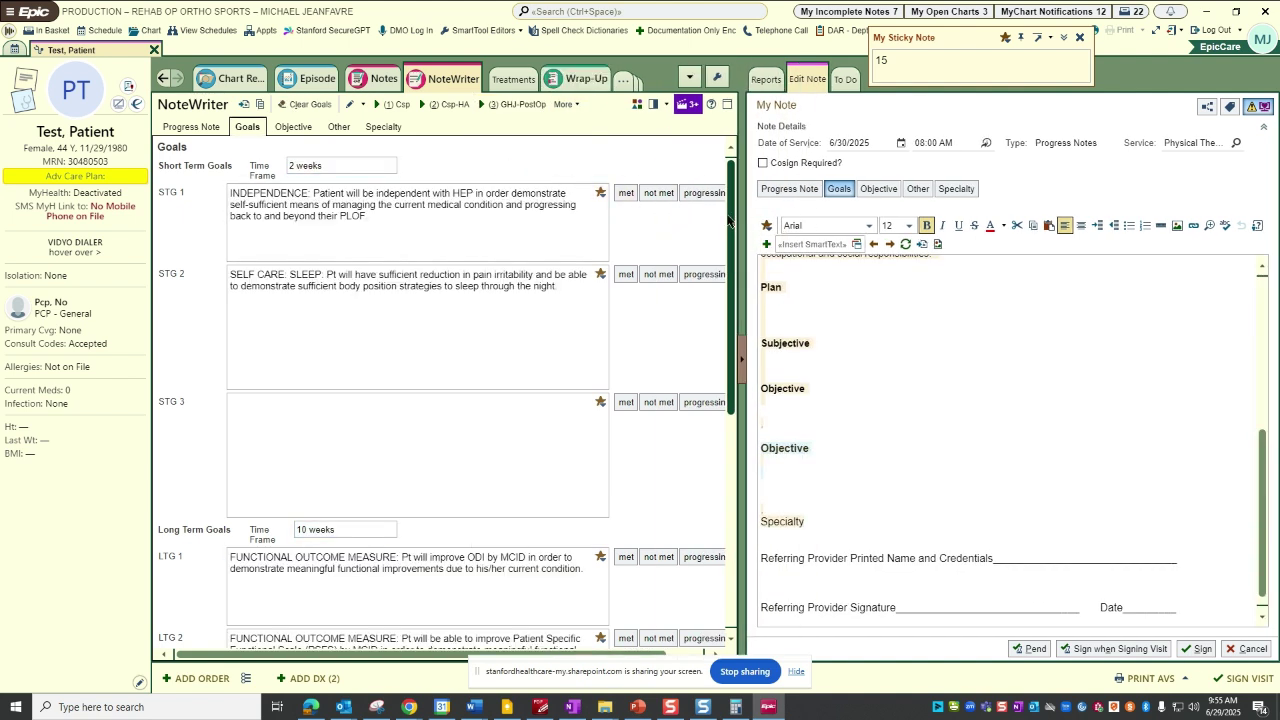
Step: Mark short-term goals 1–2 as met and long-term goals 1–5 as progressing
left_click(625, 193)
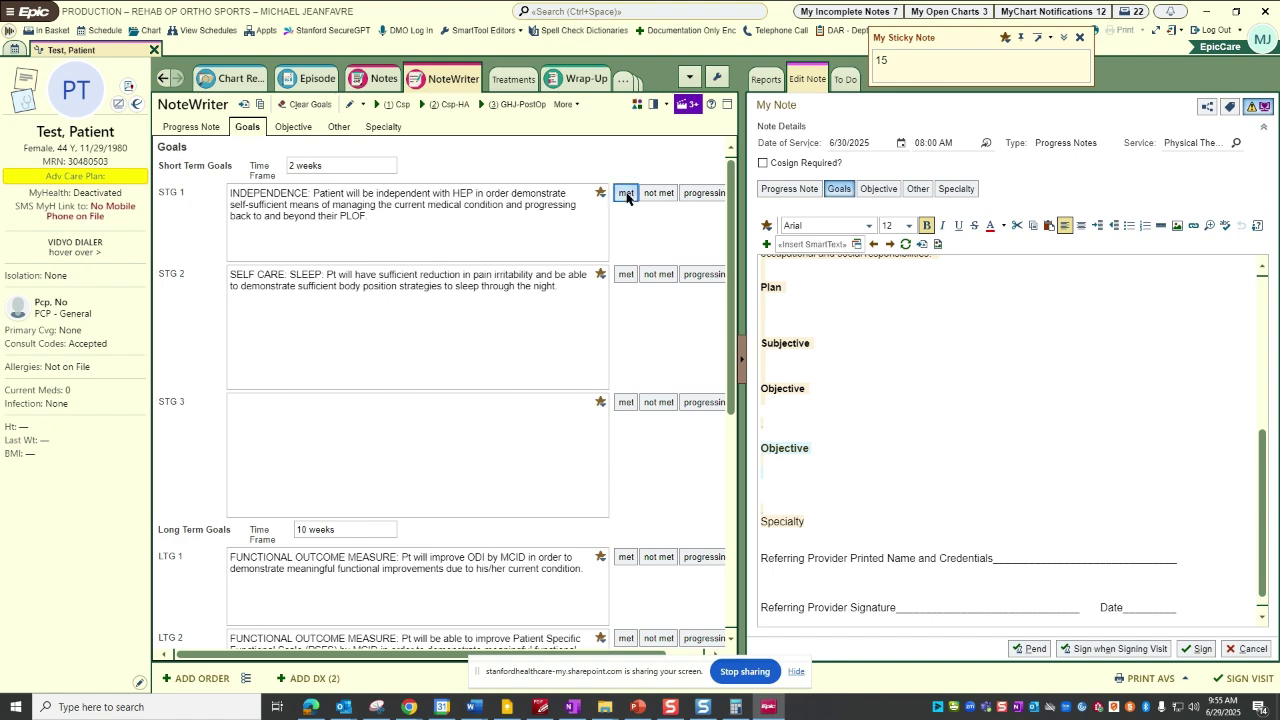
left_click(626, 274)
scroll(629, 343, "down", 1)
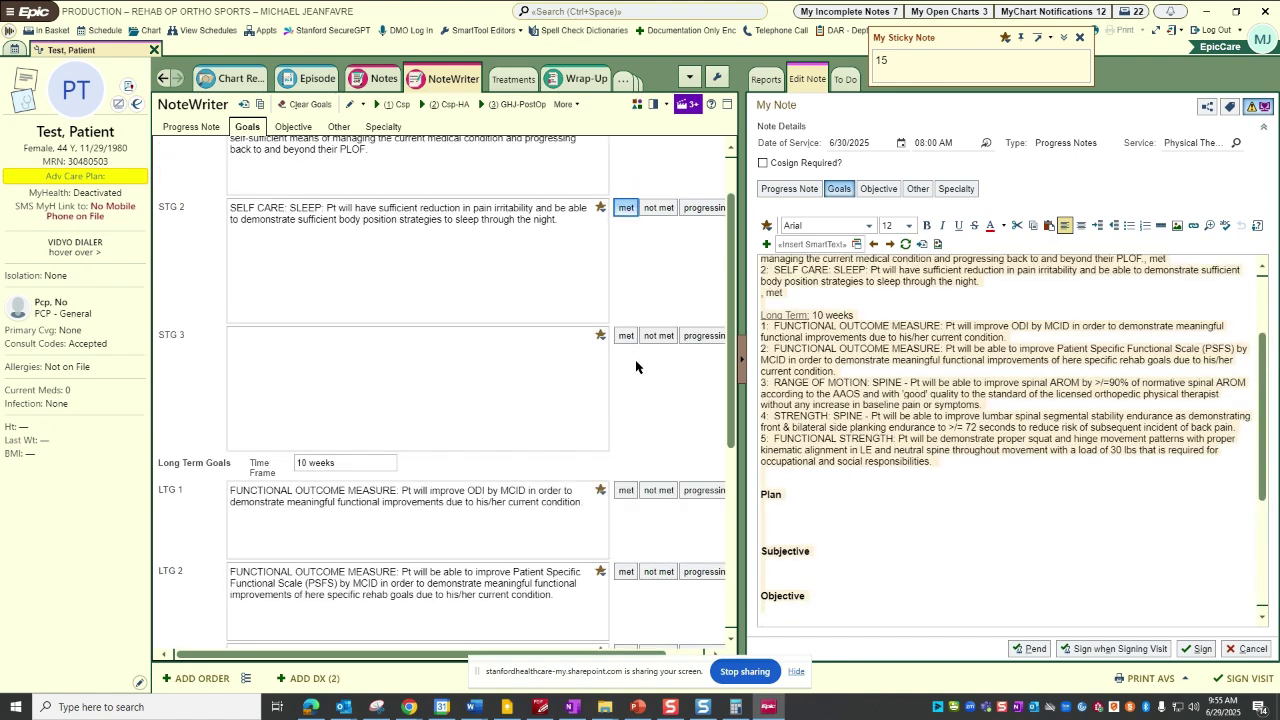
scroll(640, 360, "down", 2)
left_click(697, 357)
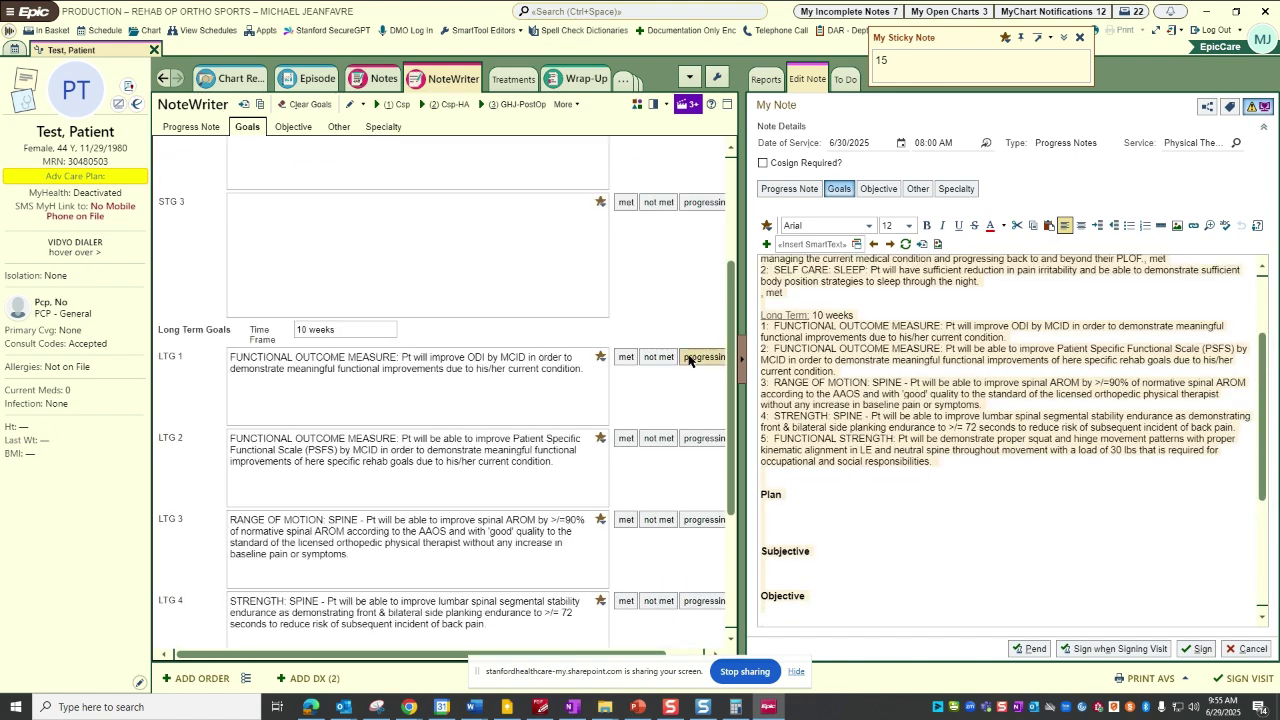
left_click(697, 440)
scroll(699, 470, "down", 1)
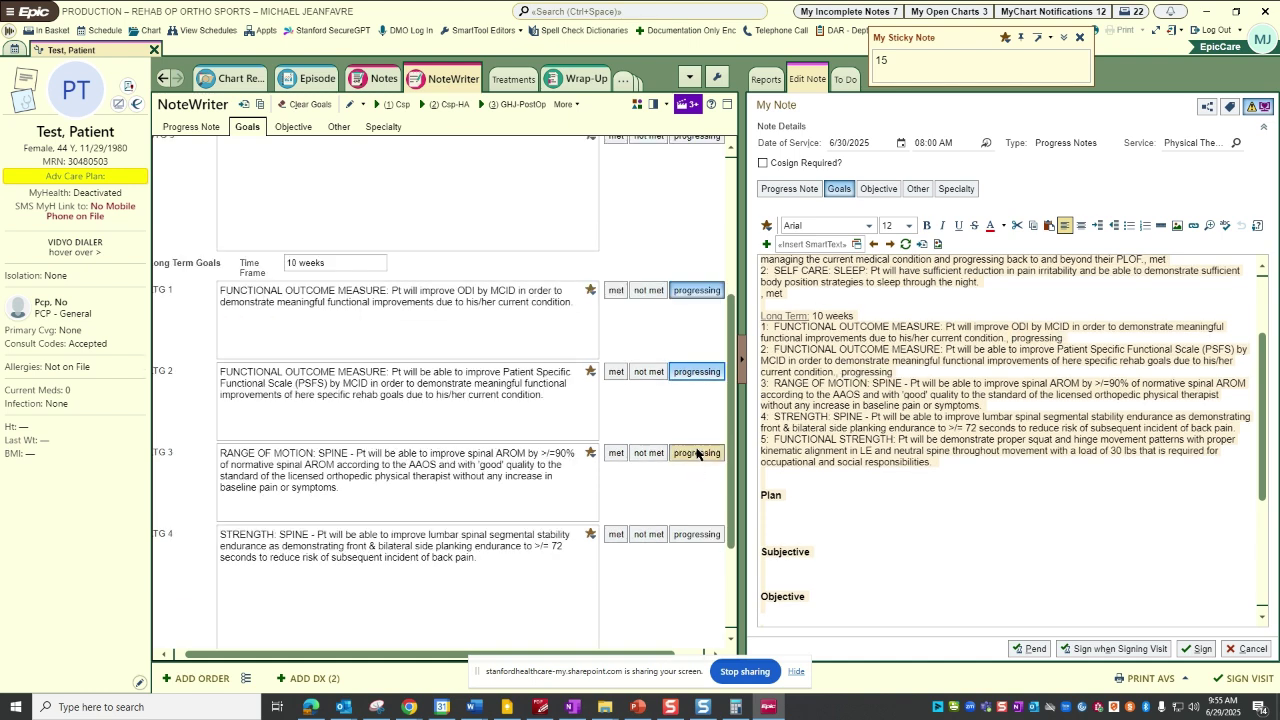
left_click(697, 453)
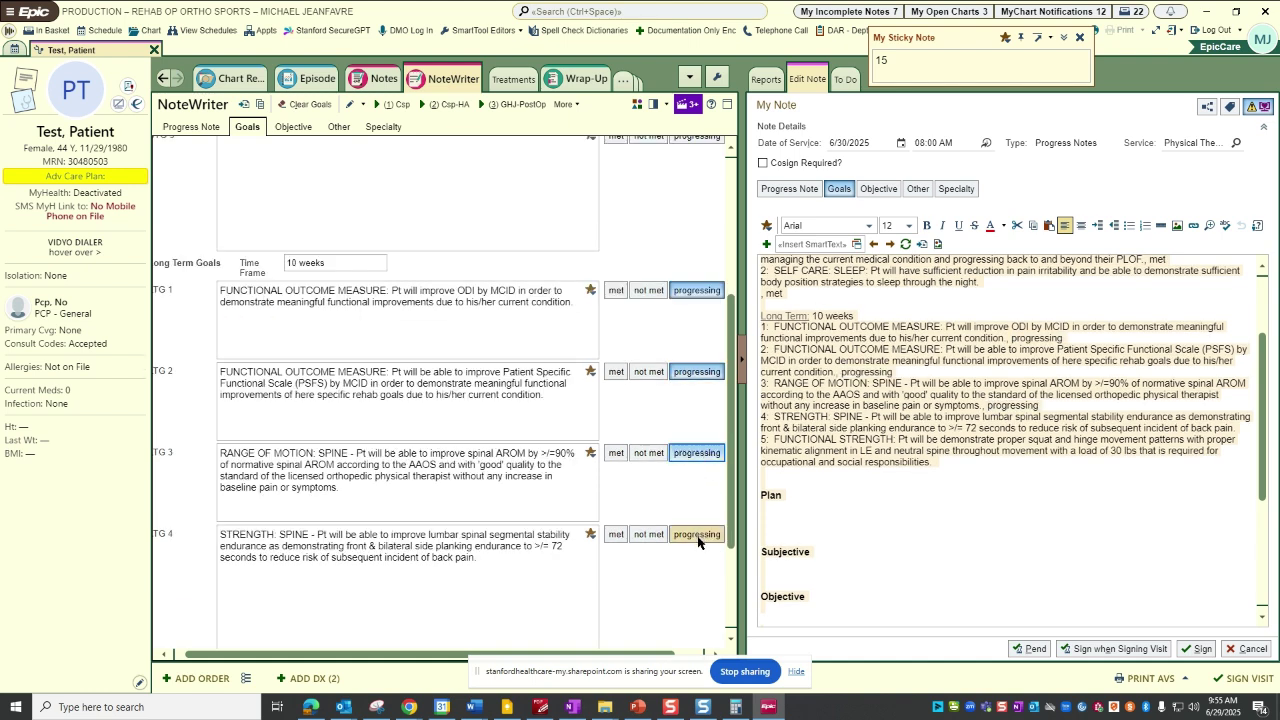
left_click(698, 541)
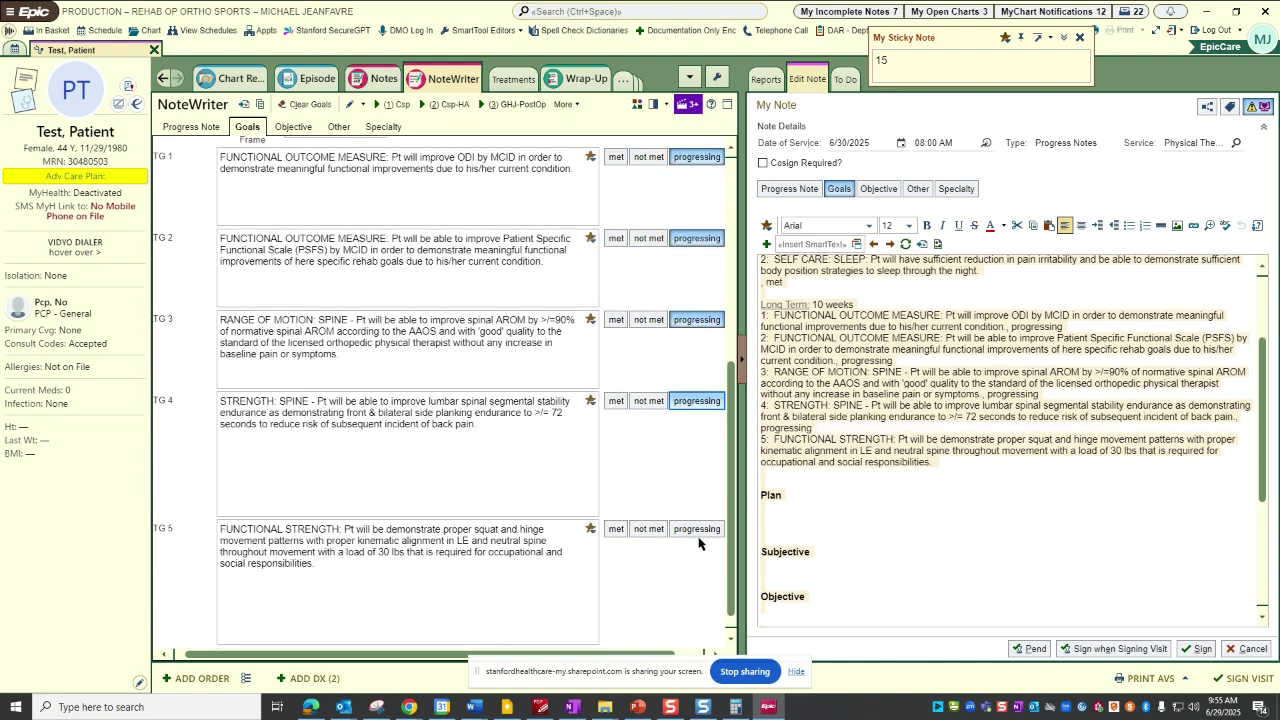
left_click(698, 535)
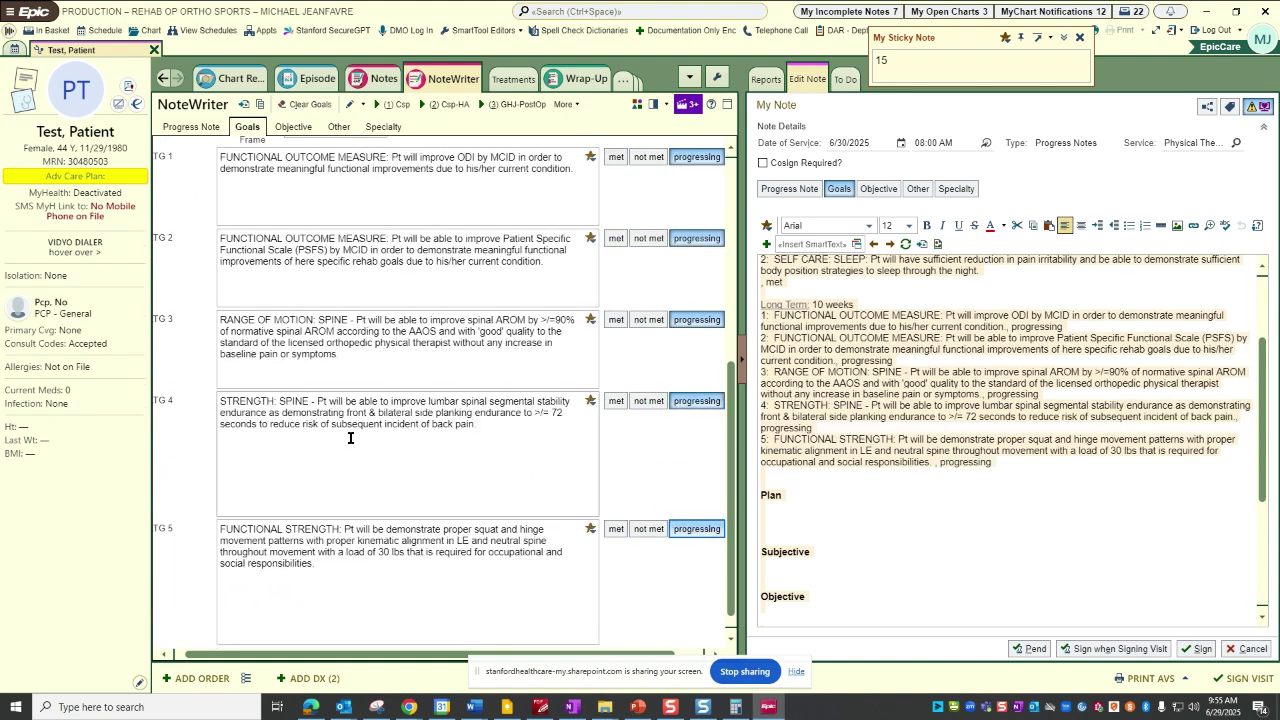
scroll(305, 400, "up", 7)
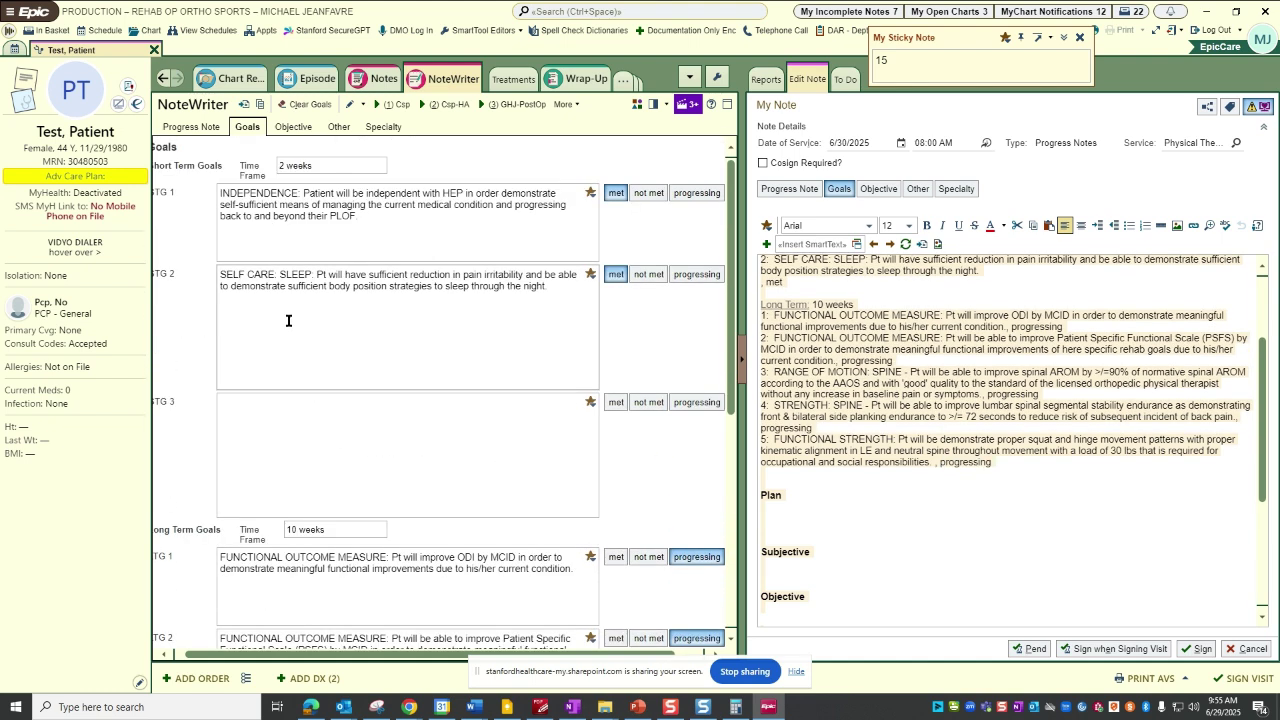
Step: Enter Lumbar Spine as primary pain location, with pre- and post-treatment pain of 1
left_click(192, 130)
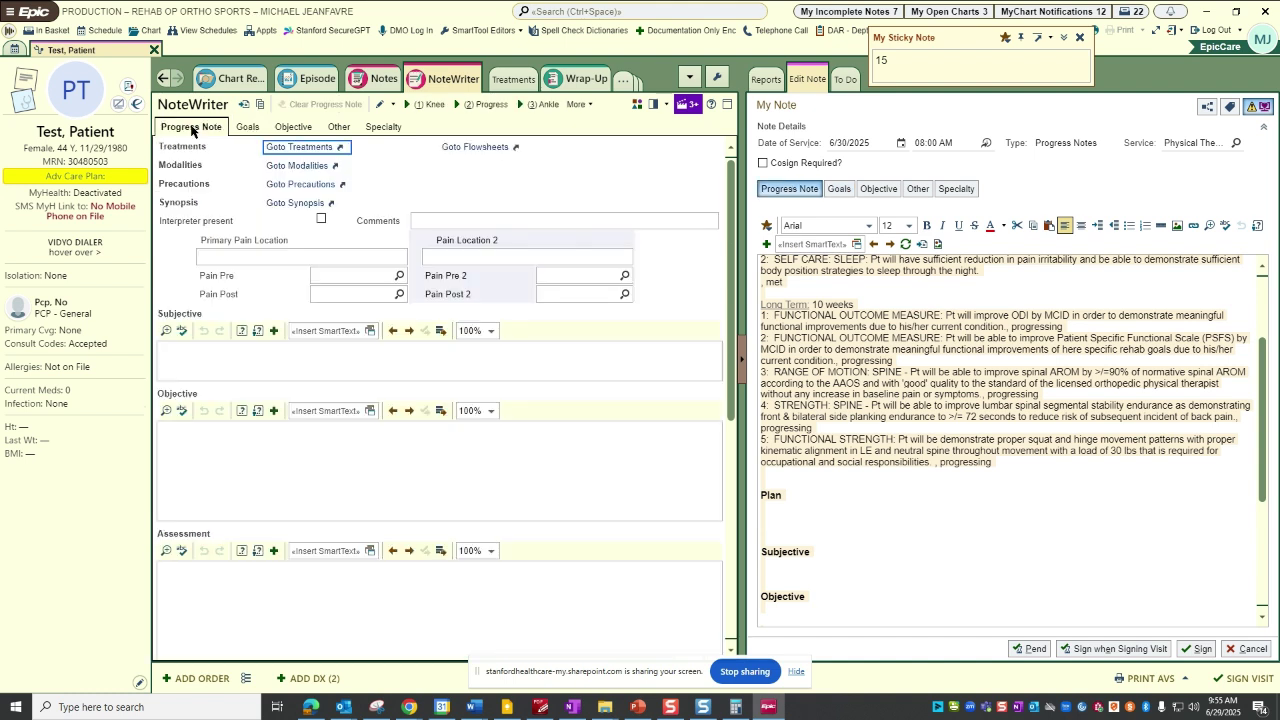
left_click(219, 252)
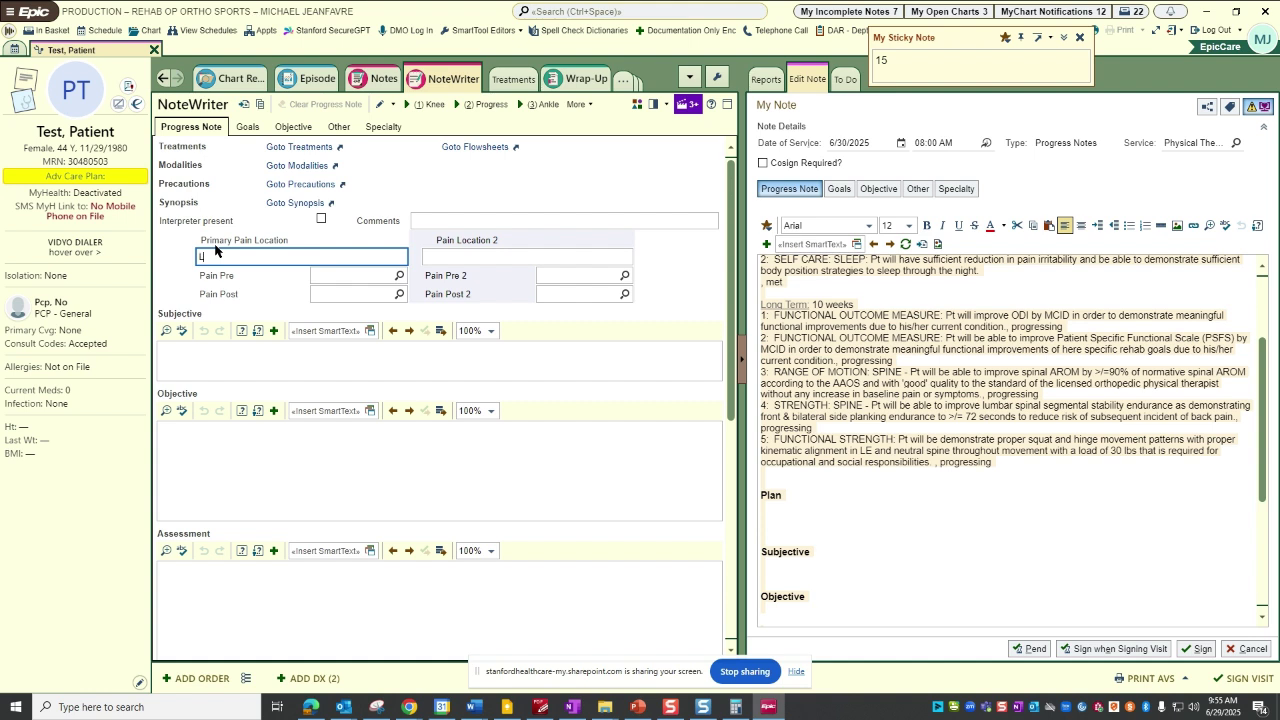
type("Lumbar Spine")
key("Tab")
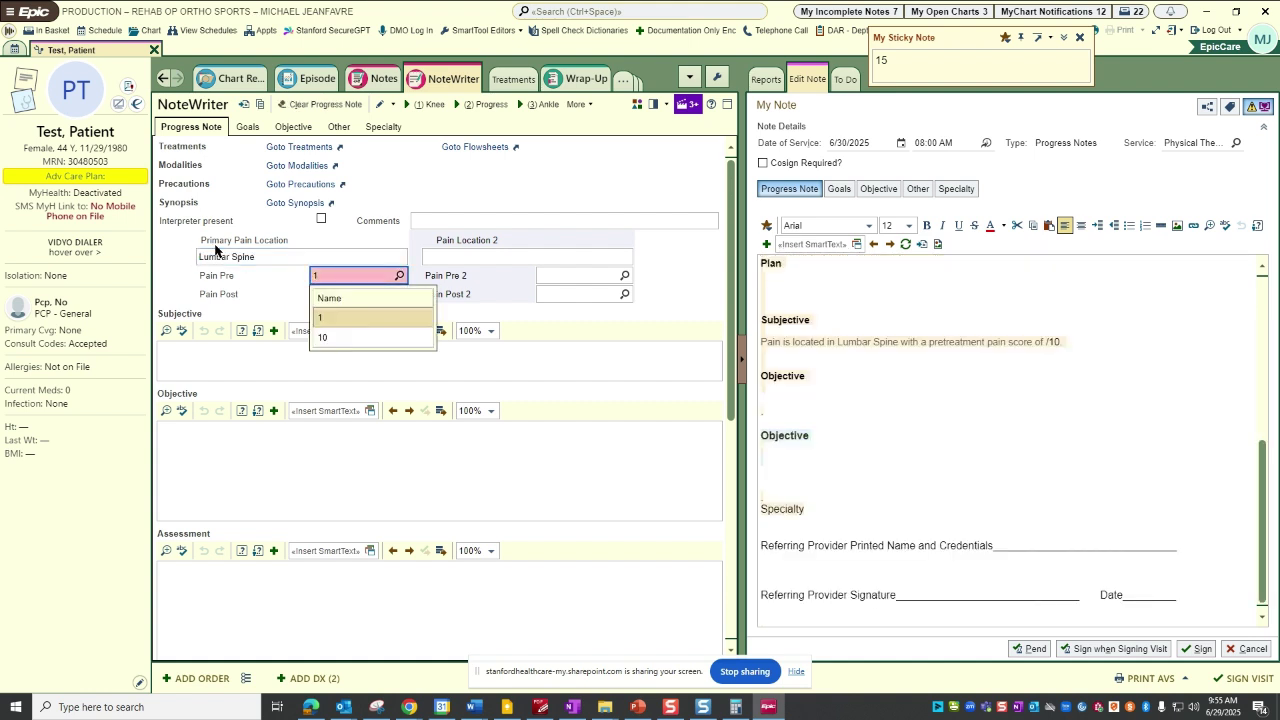
key("Return")
key("Tab")
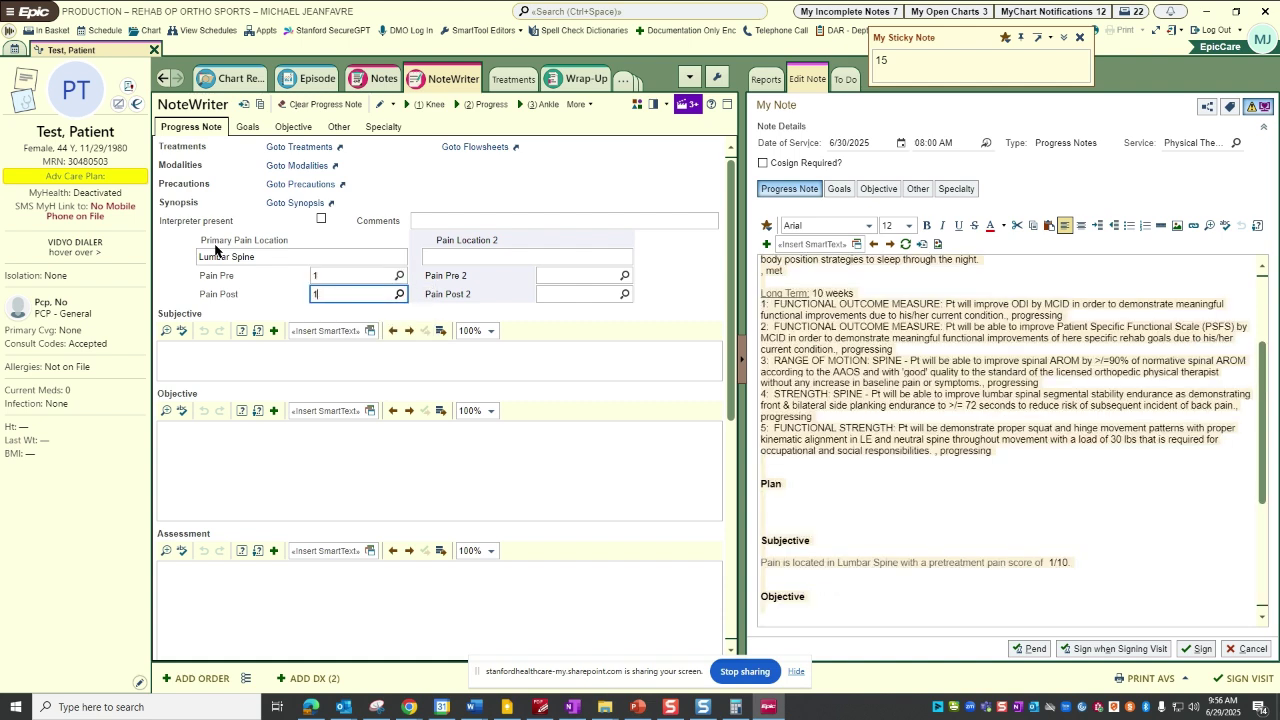
type("1")
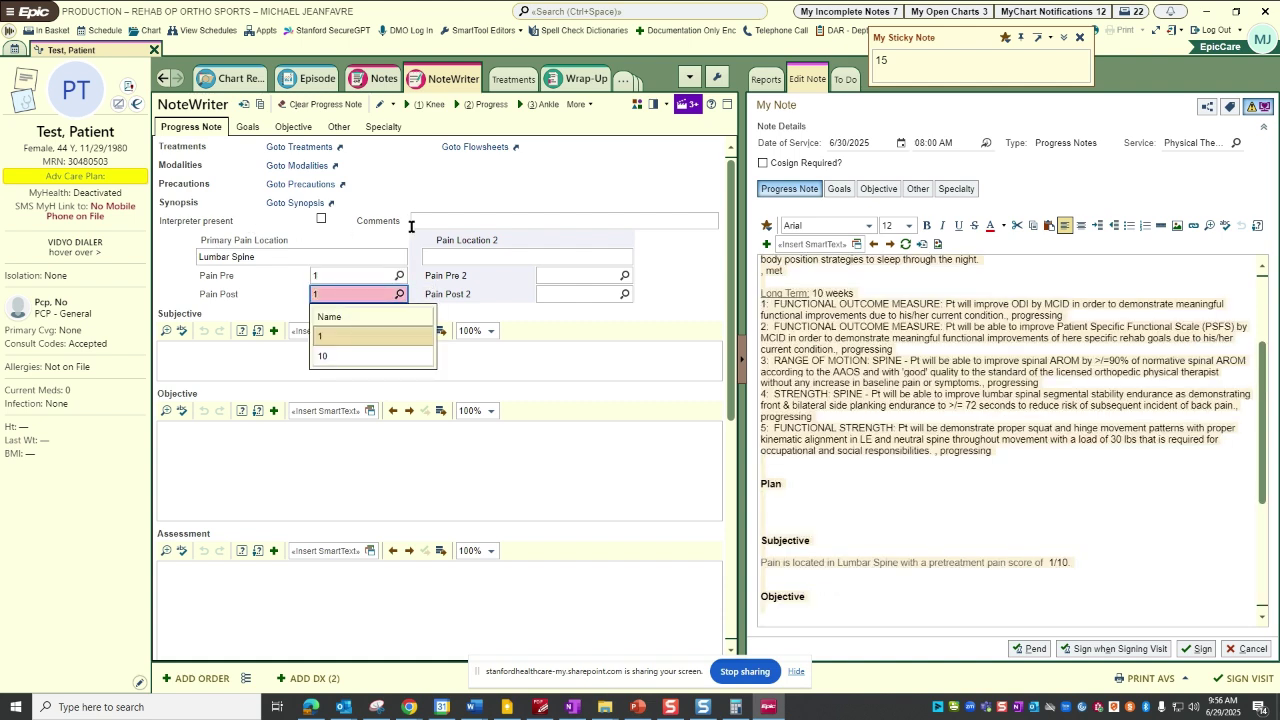
left_click(379, 338)
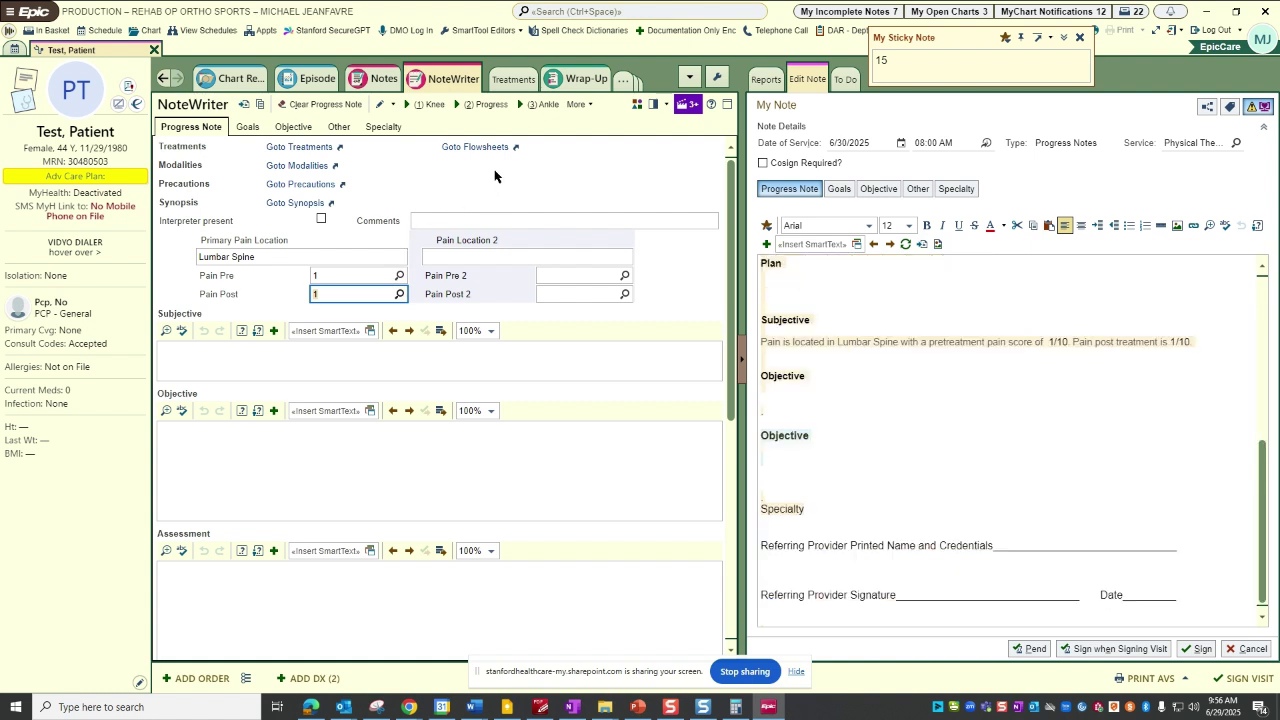
Step: Insert the (2) Progress template into the Assessment box
left_click(484, 106)
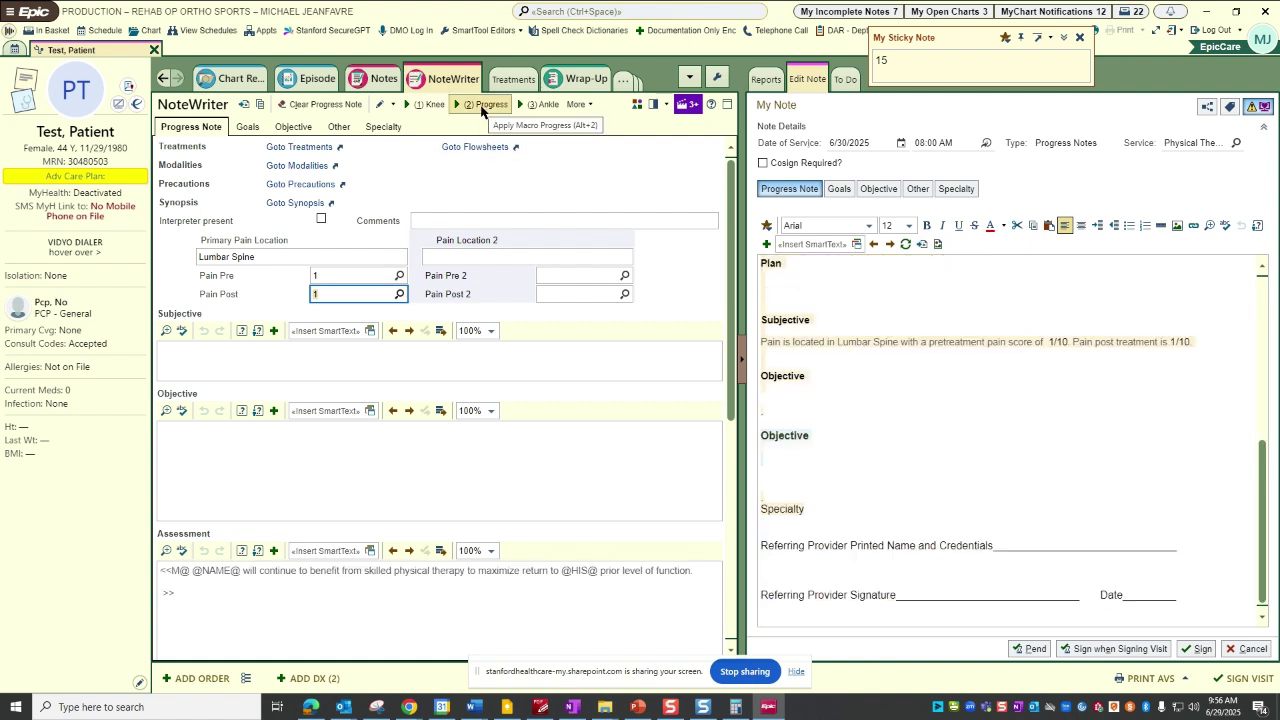
left_click(483, 108)
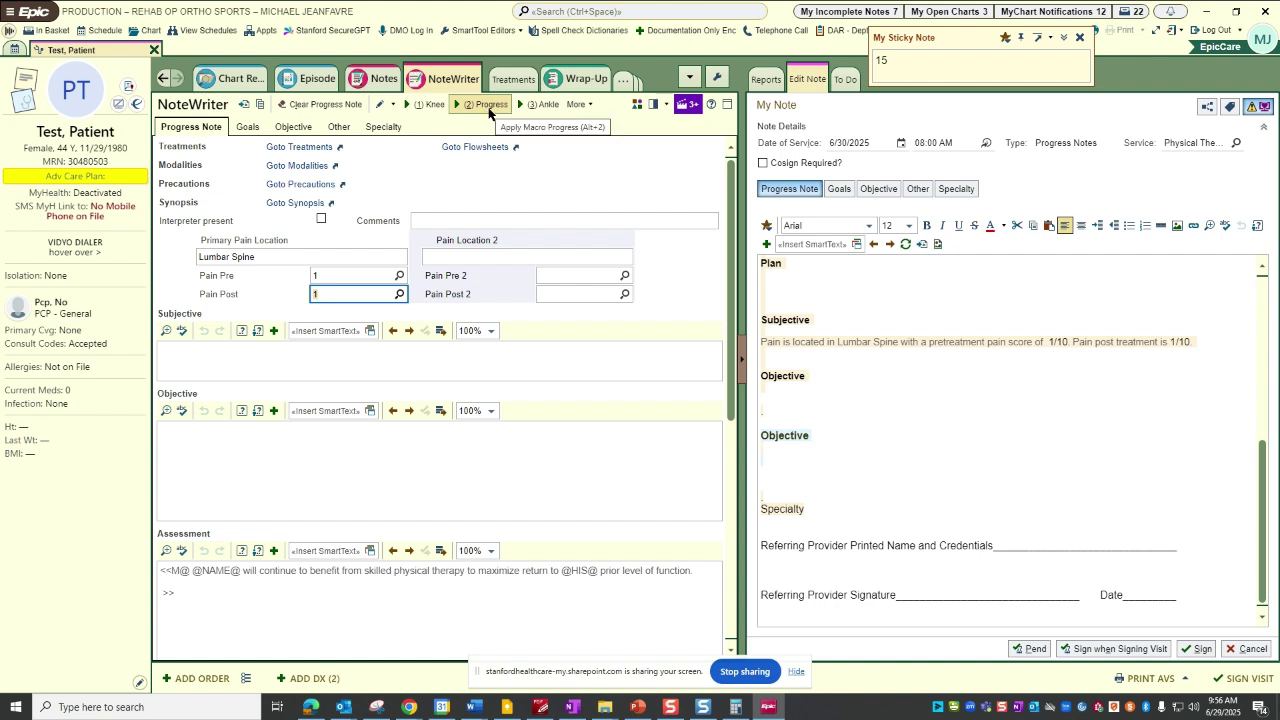
left_click(577, 104)
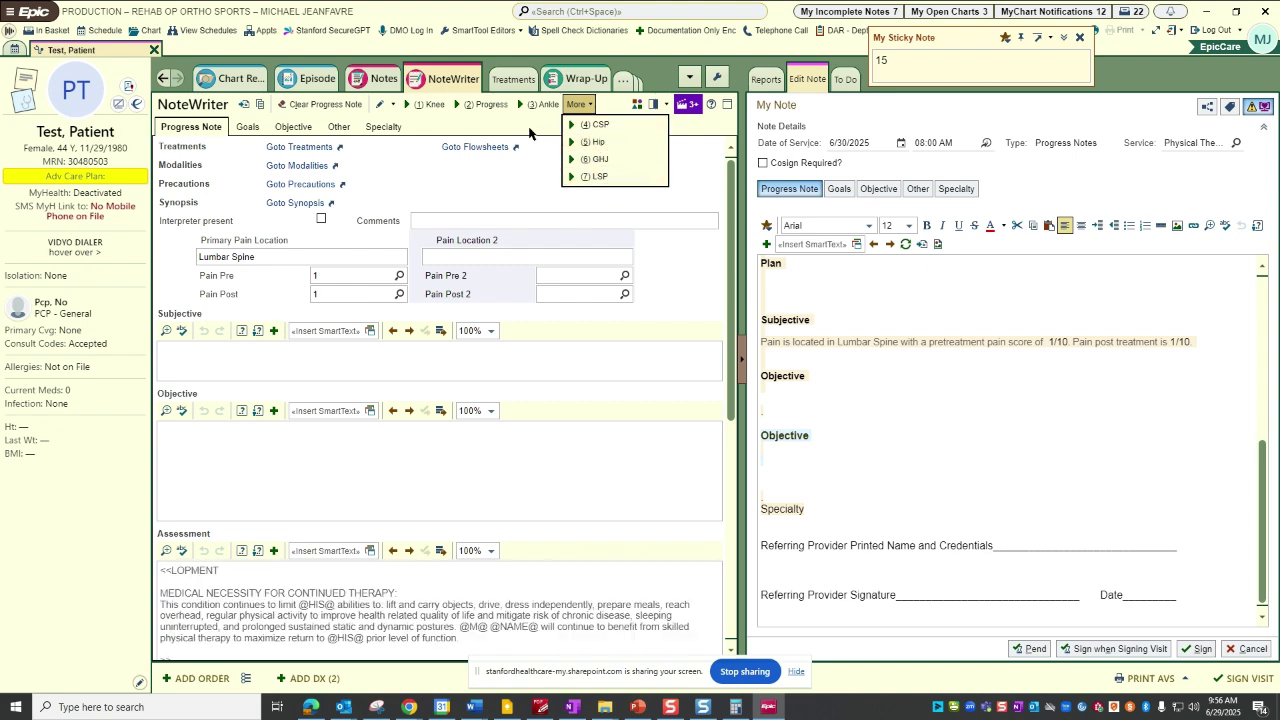
left_click(505, 133)
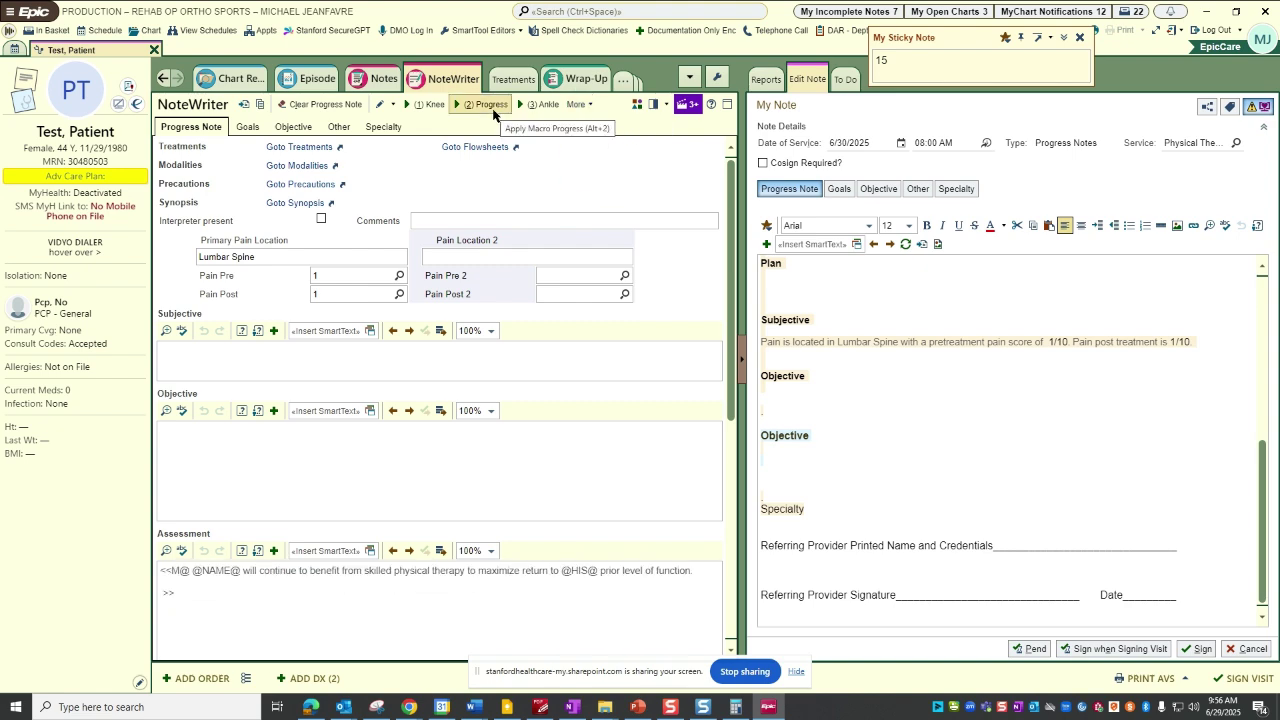
left_click(491, 108)
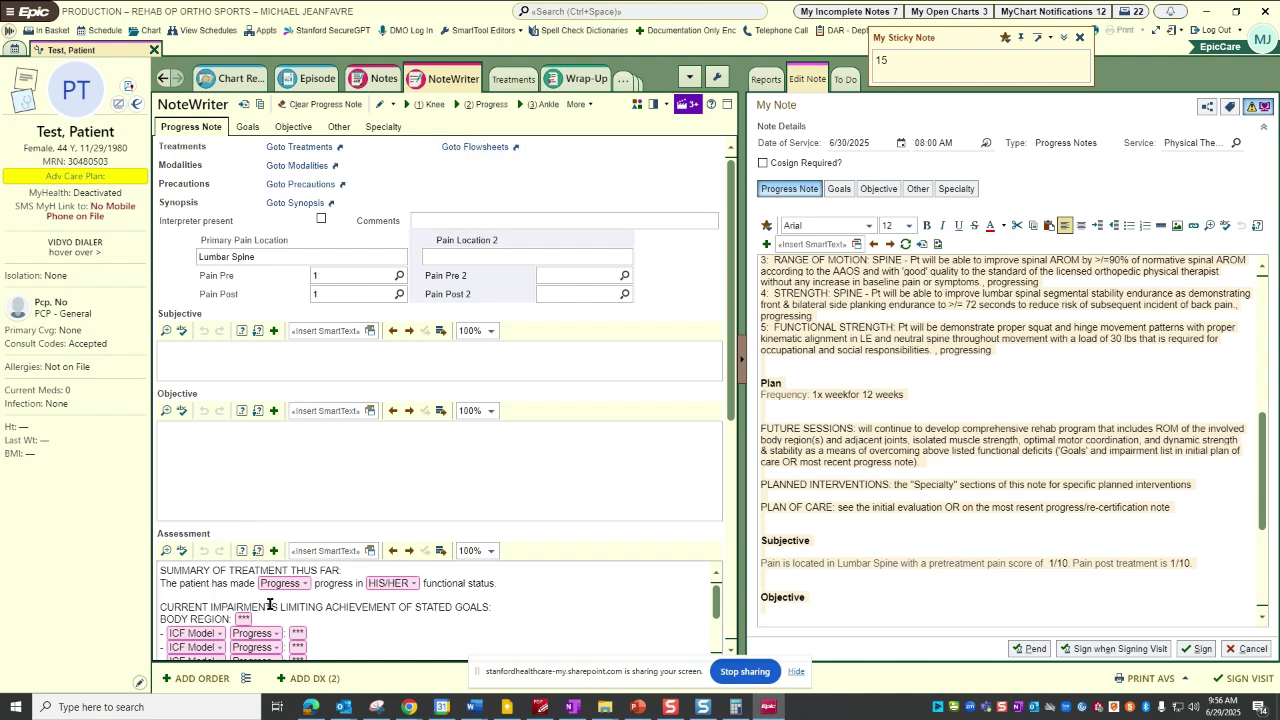
Step: Review the Assessment text and set PT follow-up frequency to 1x week
scroll(270, 607, "down", 3)
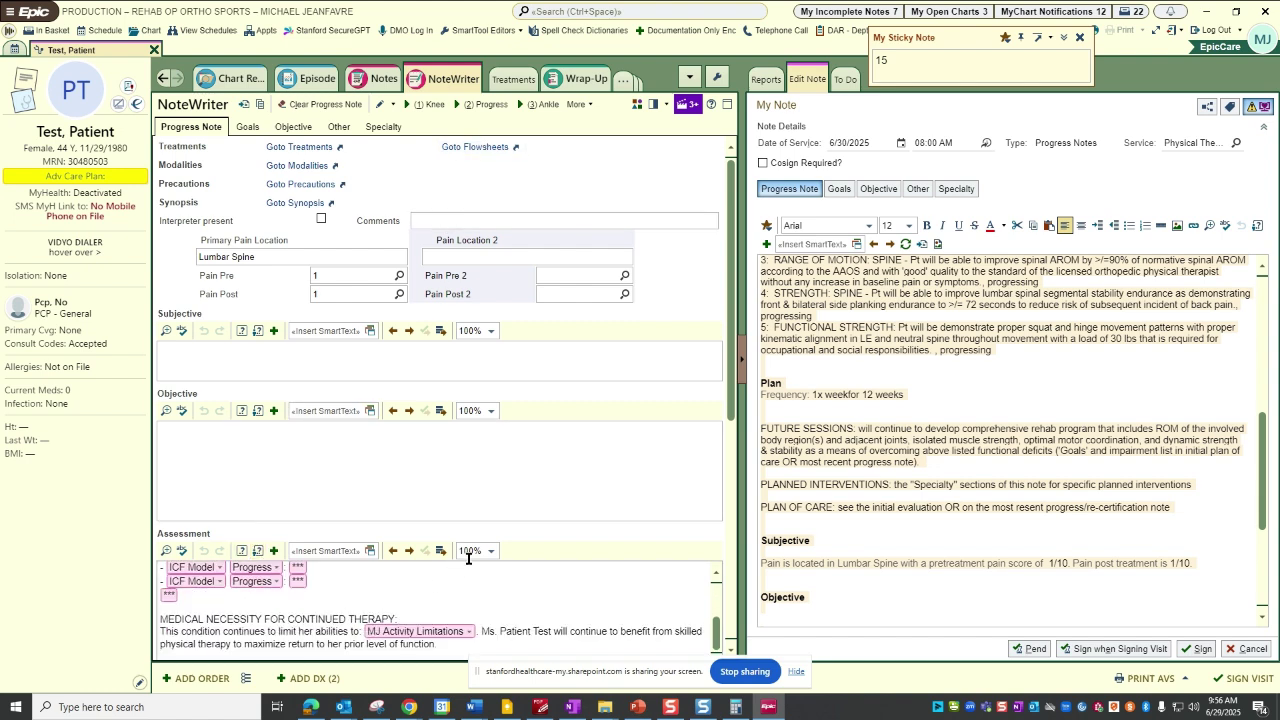
scroll(640, 465, "down", 3)
scroll(694, 447, "down", 1)
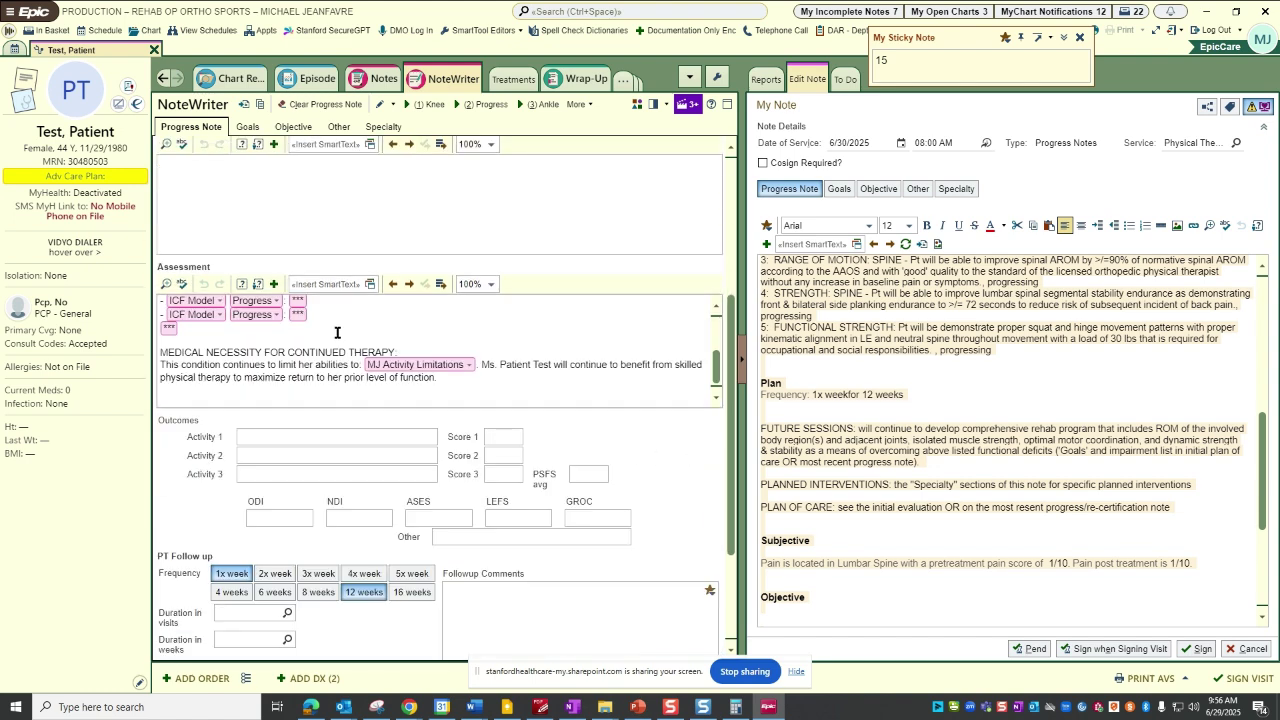
scroll(265, 362, "up", 2)
scroll(265, 362, "down", 2)
scroll(260, 400, "down", 2)
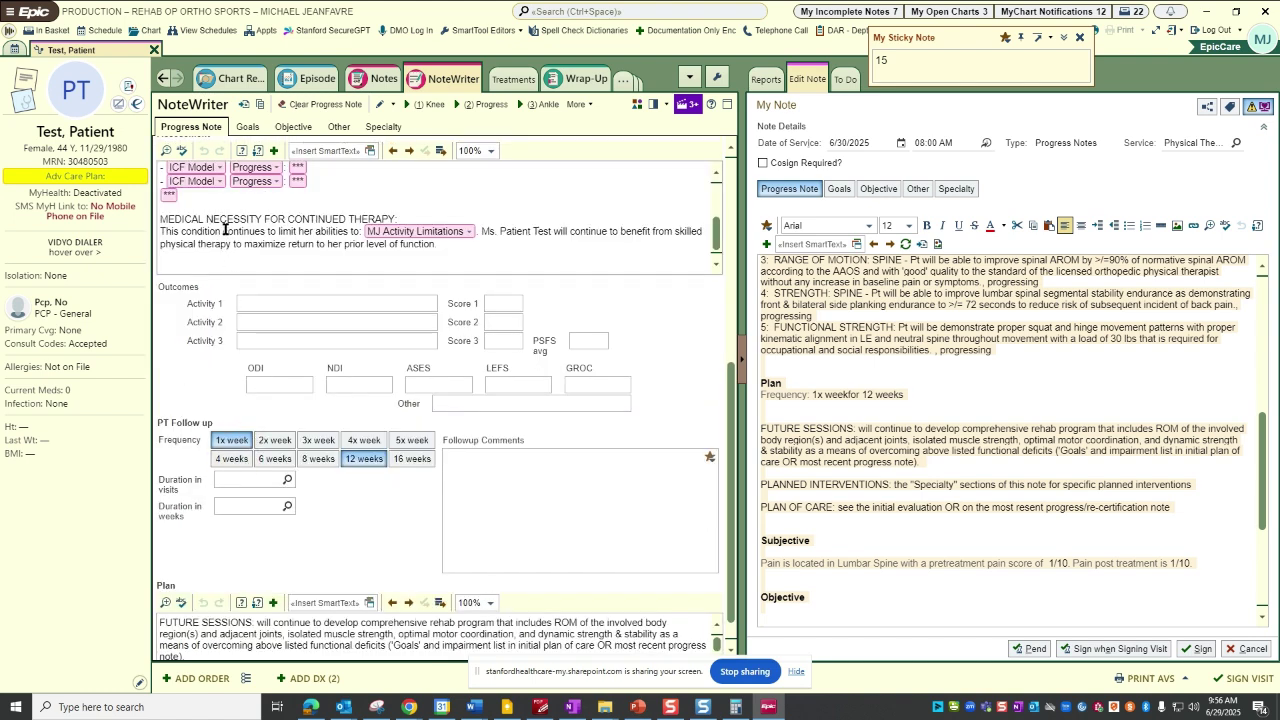
scroll(224, 232, "up", 3)
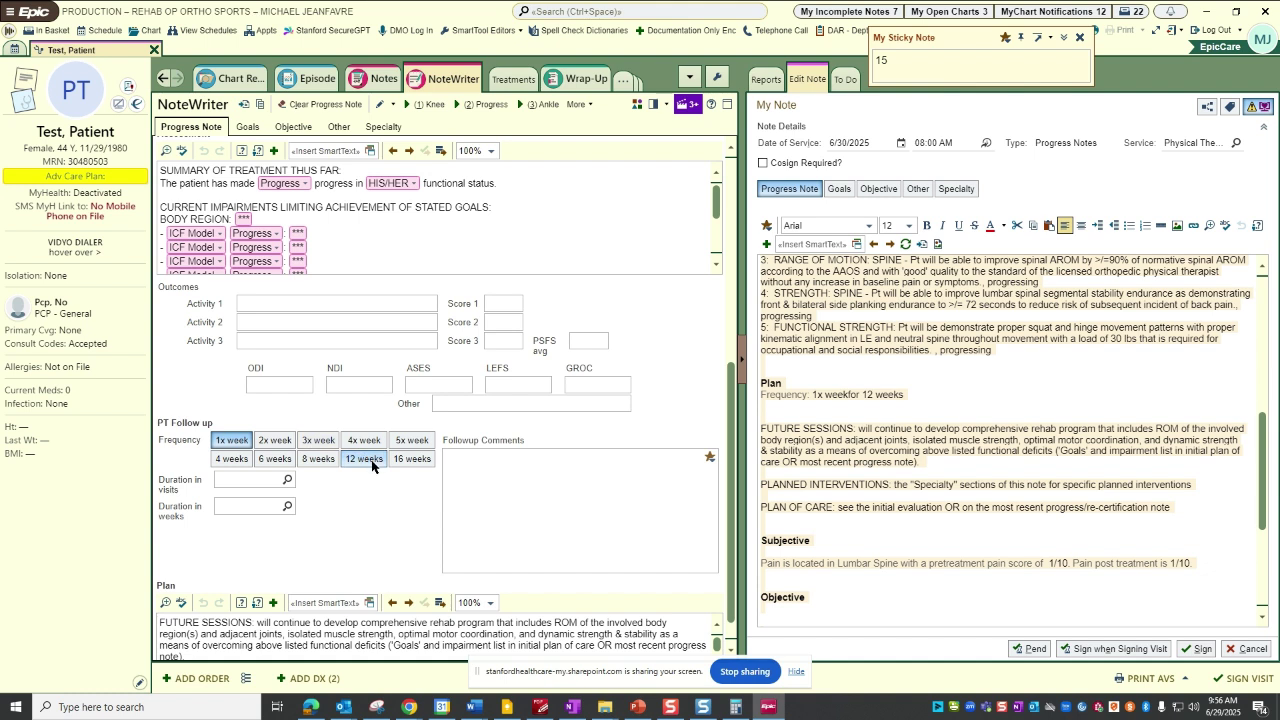
left_click(232, 441)
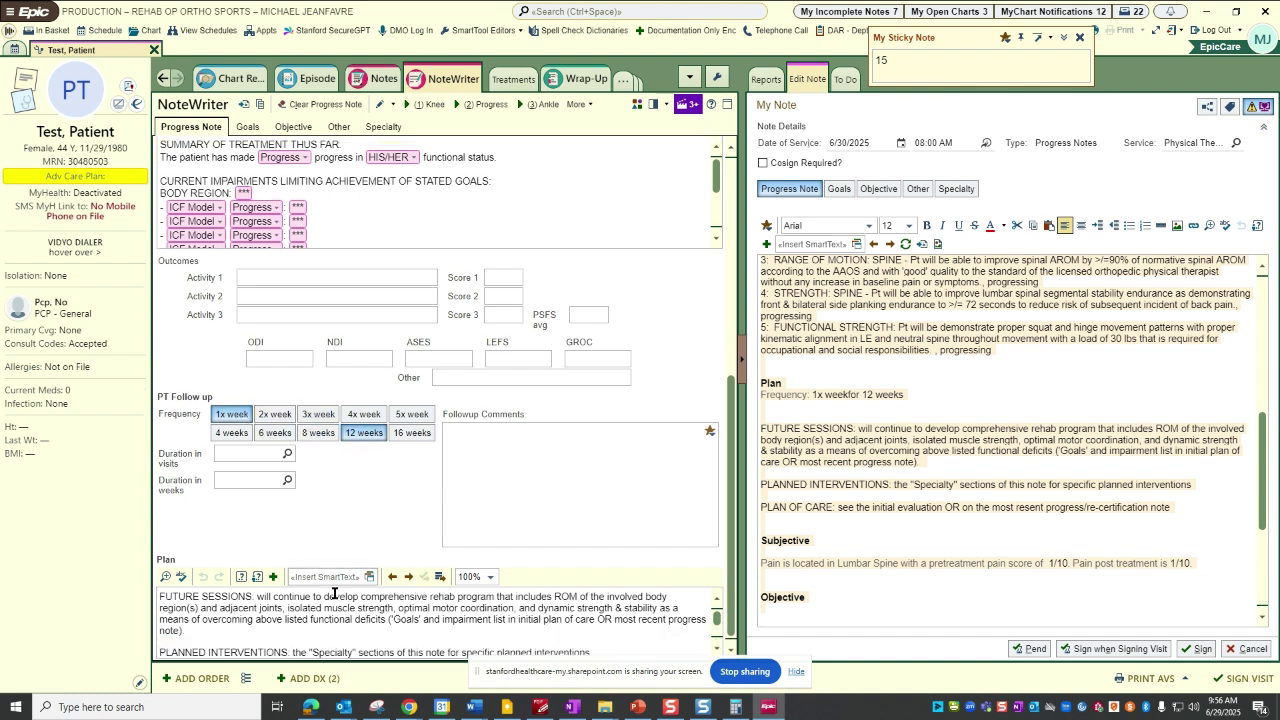
scroll(321, 615, "down", 2)
scroll(321, 618, "up", 2)
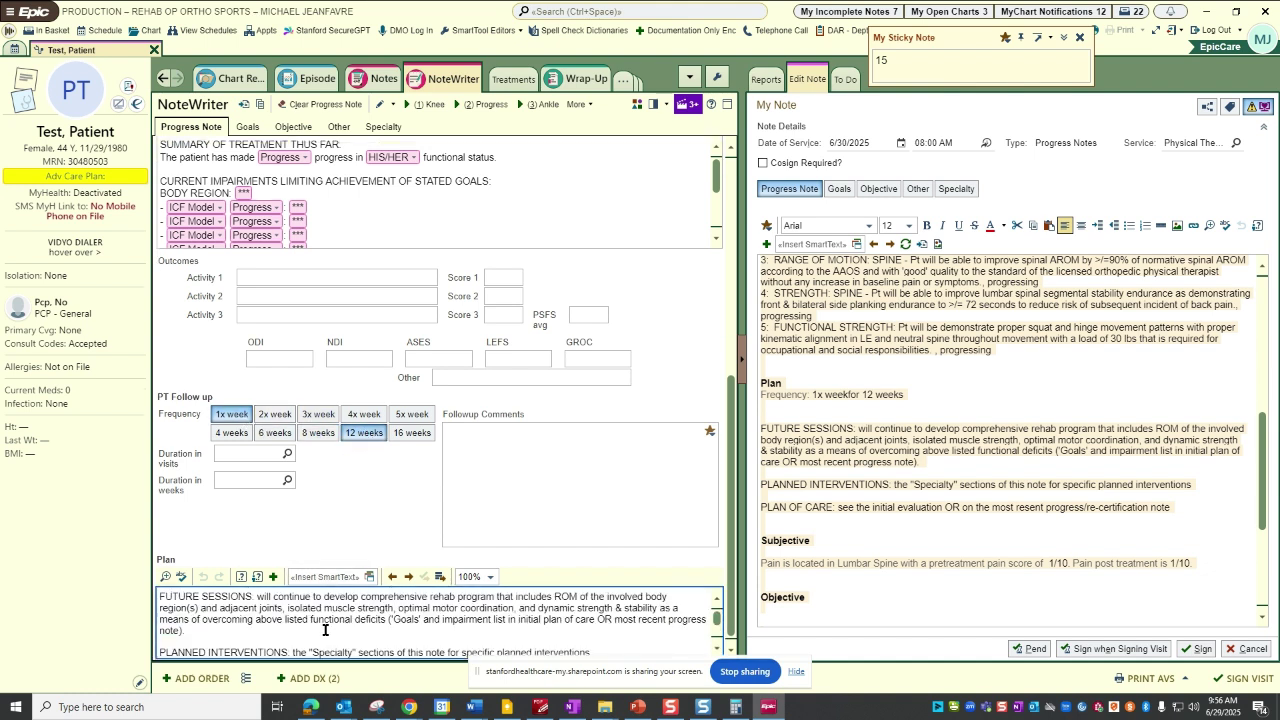
scroll(321, 615, "down", 2)
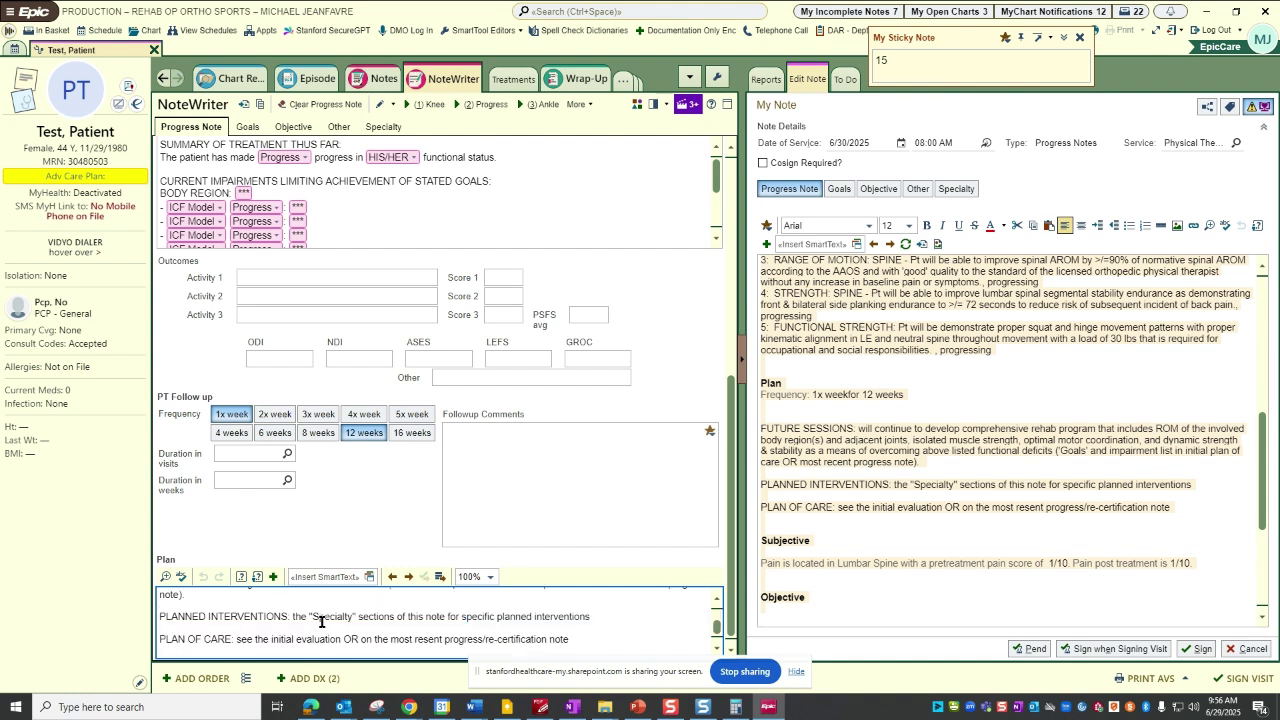
scroll(321, 621, "up", 2)
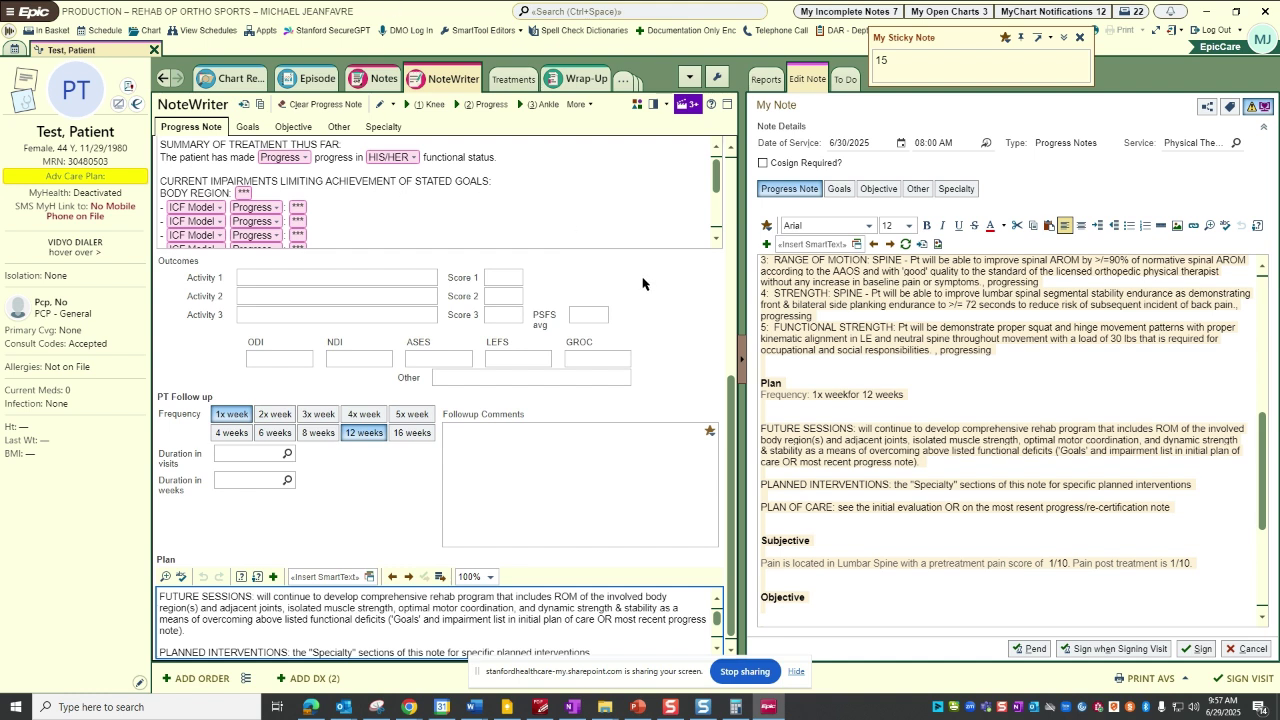
scroll(732, 345, "up", 3)
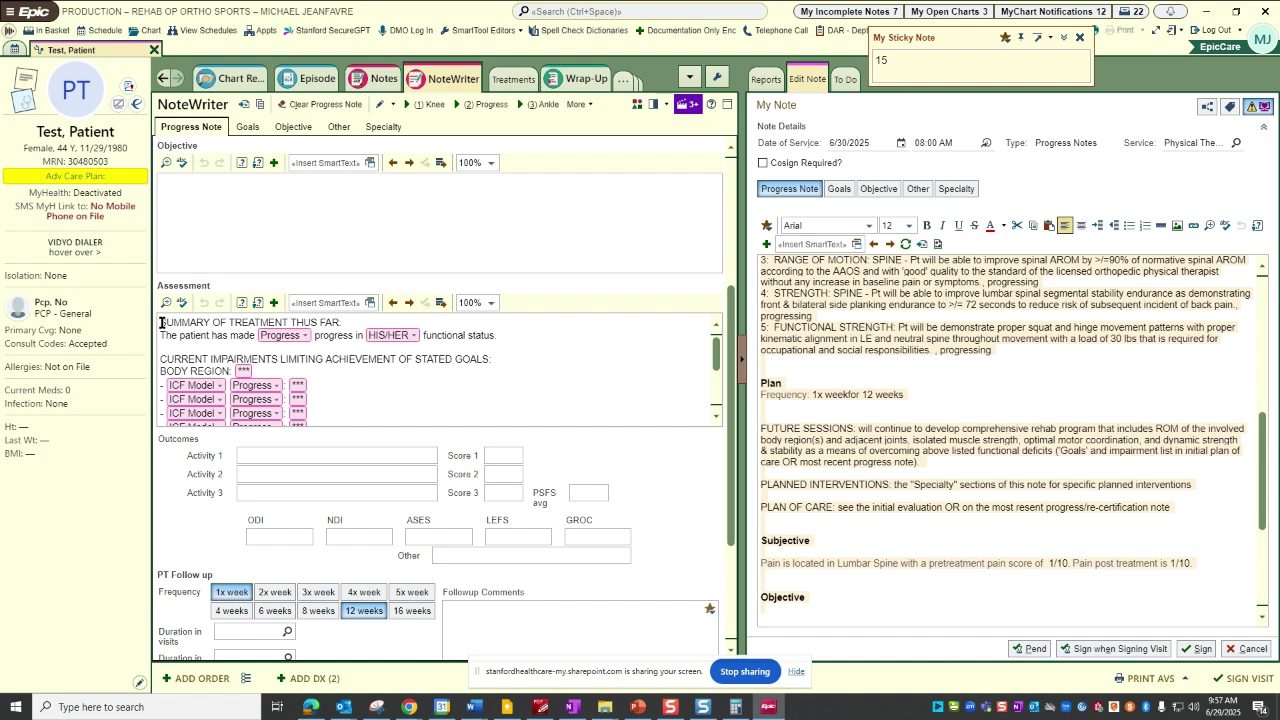
left_click(161, 323)
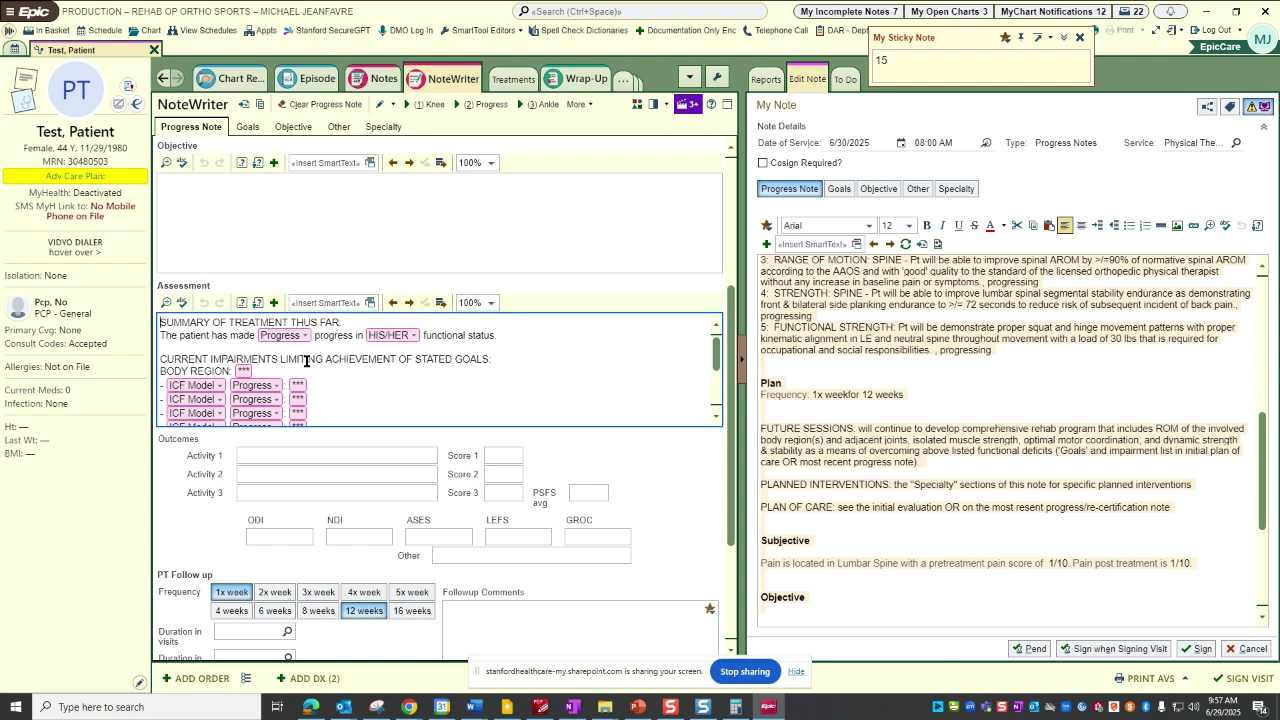
Step: Add the Assessment & Plan heading at the note's top with the .apsec SmartPhrase
scroll(832, 405, "up", 4)
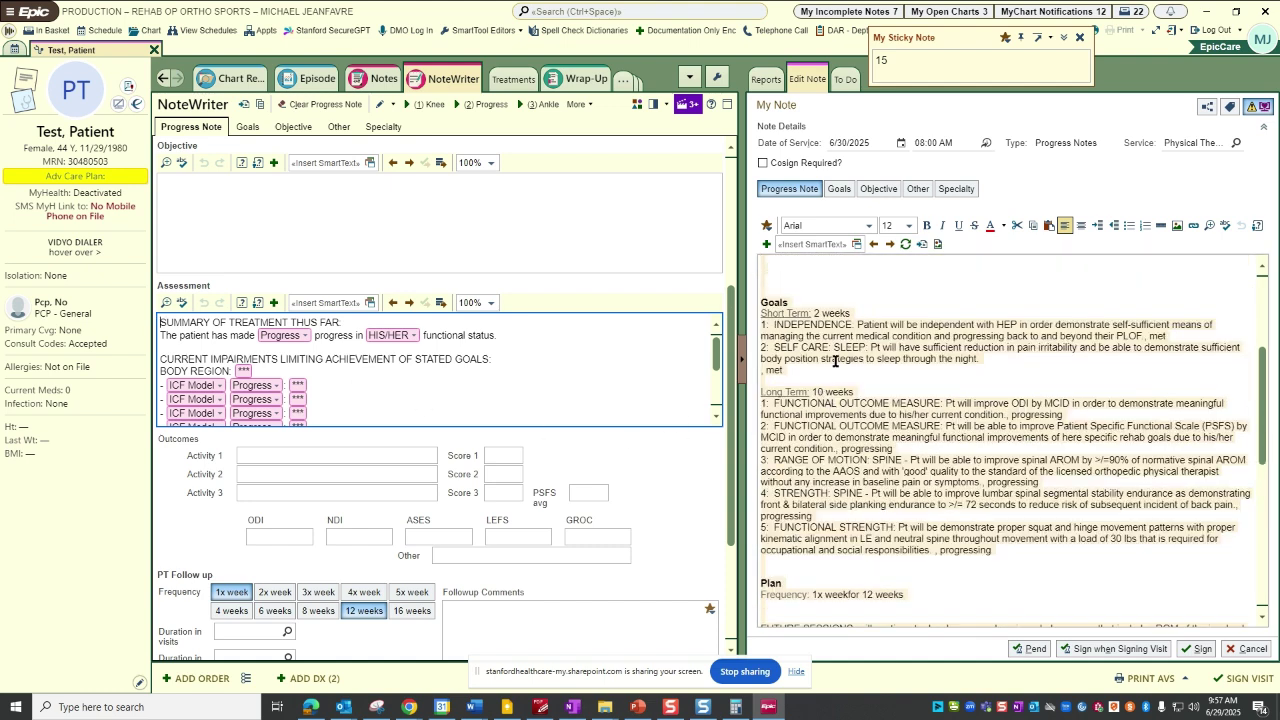
scroll(838, 350, "up", 3)
scroll(840, 318, "up", 2)
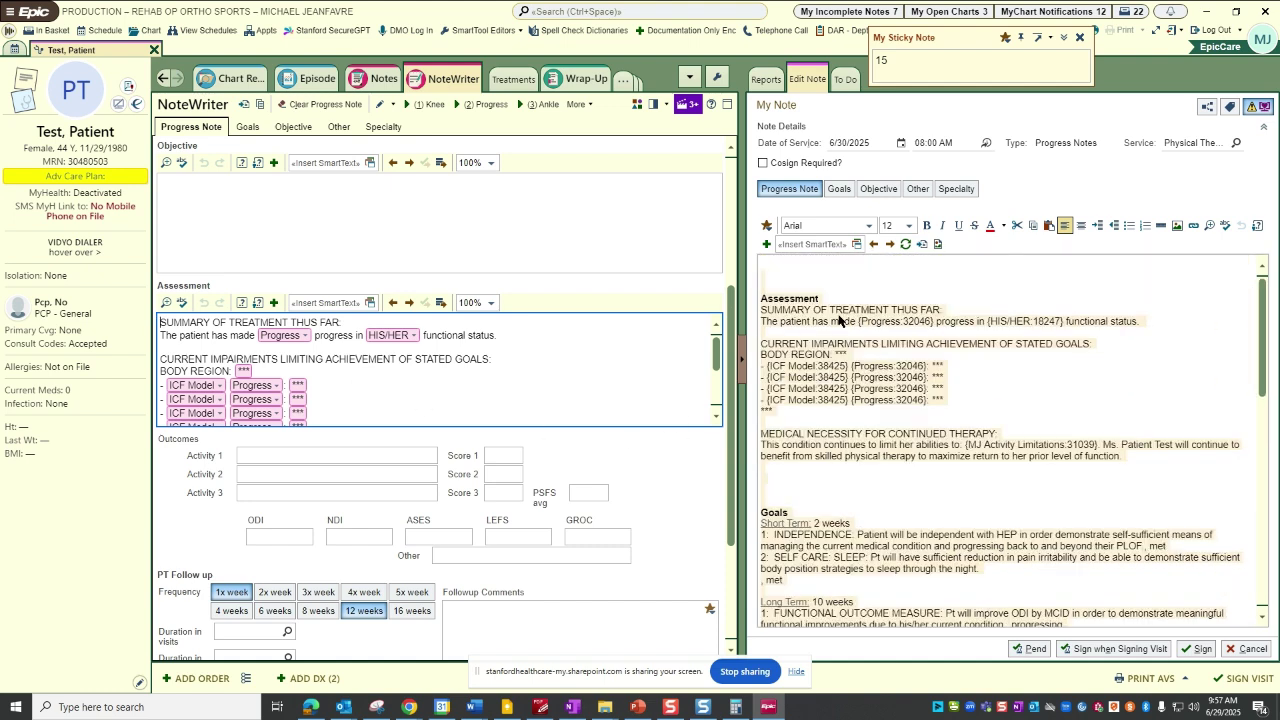
scroll(840, 318, "down", 2)
scroll(842, 352, "down", 5)
scroll(850, 462, "down", 1)
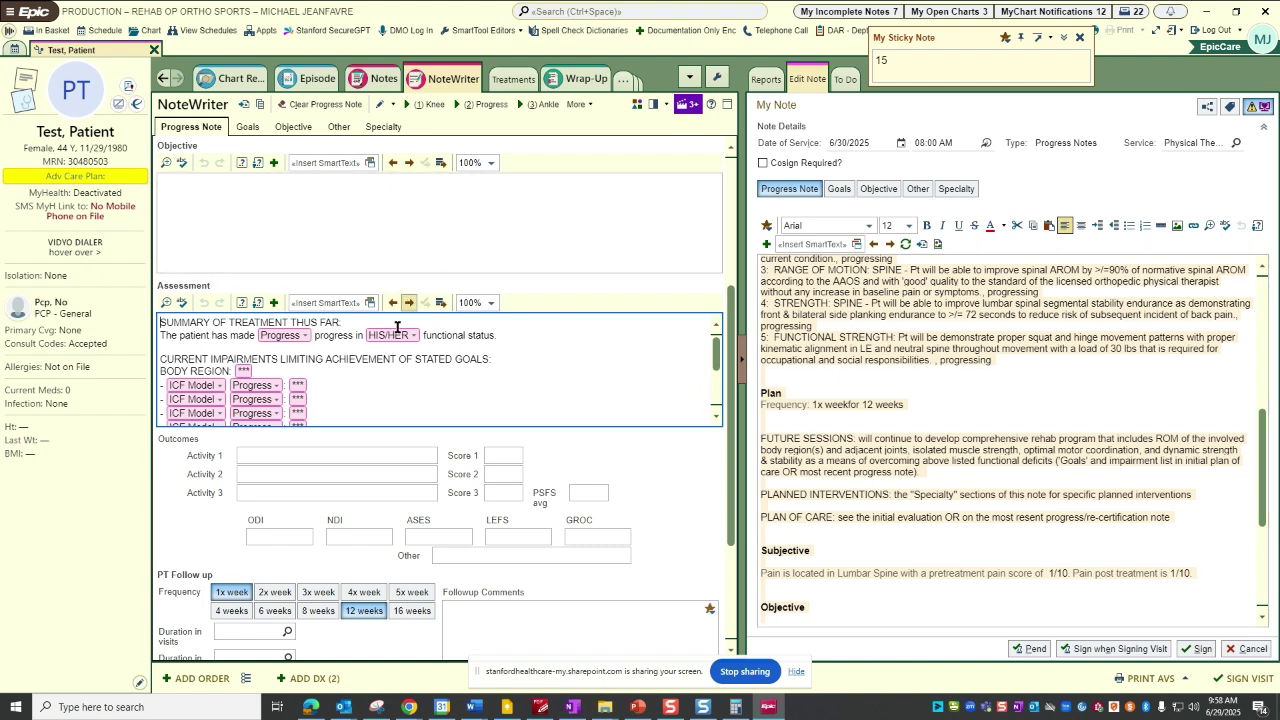
scroll(832, 445, "up", 10)
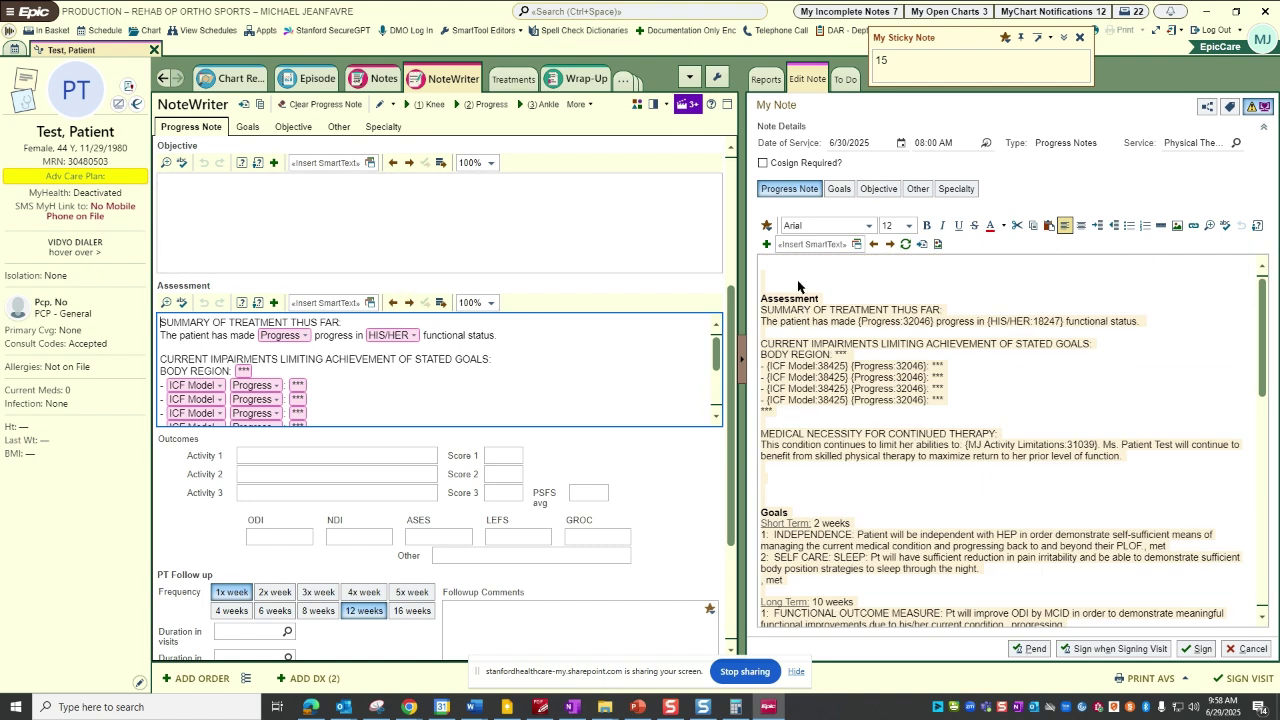
left_click(796, 264)
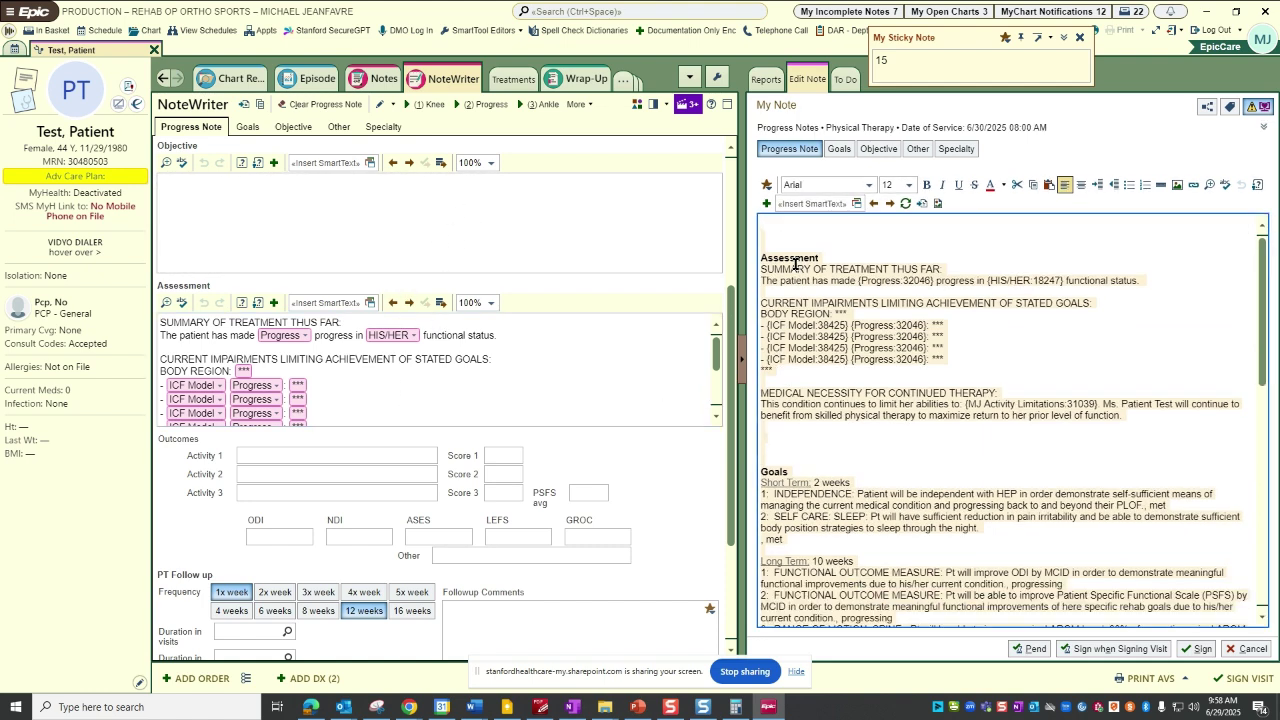
type("aps")
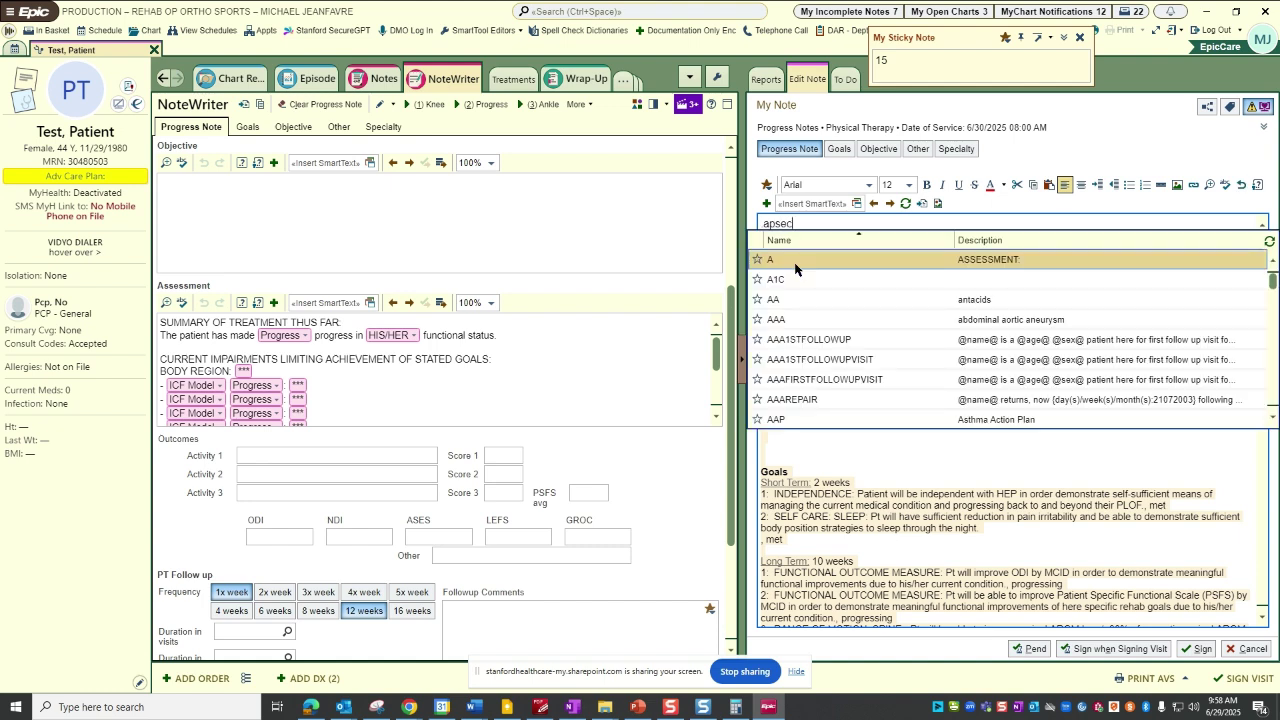
type("ec")
key("Return")
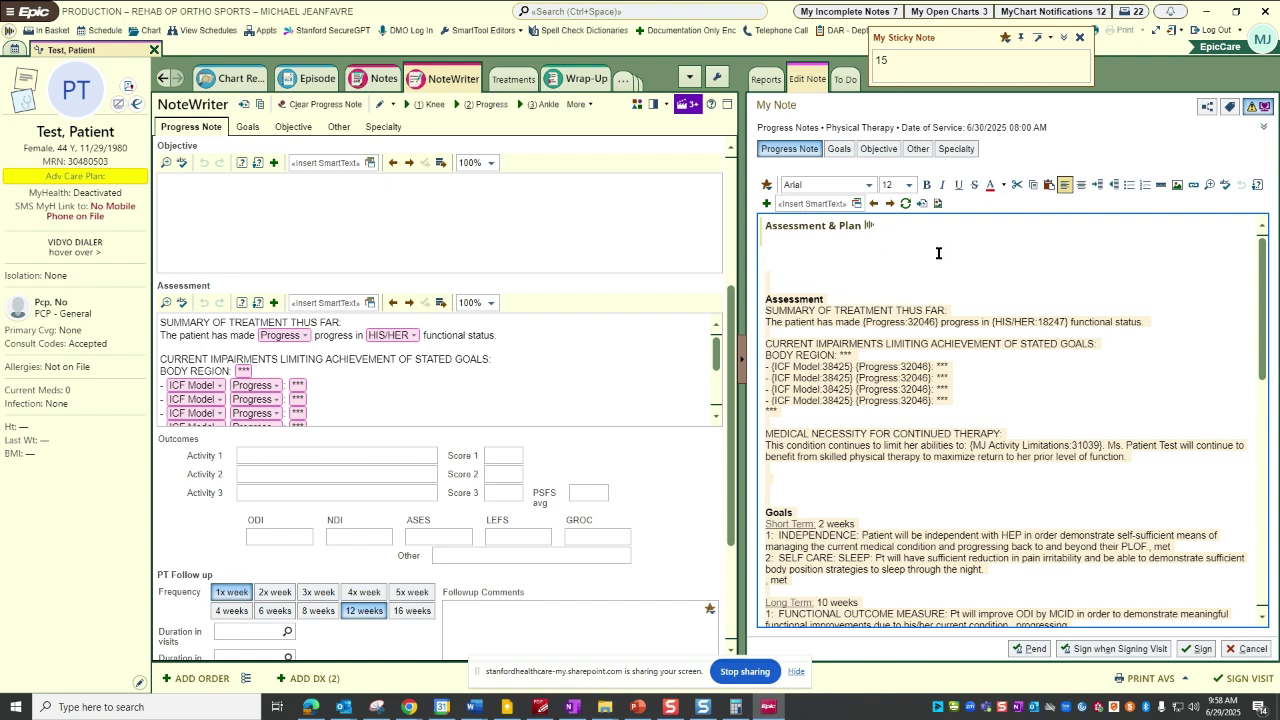
Step: Insert the lifestyle and subjective report template under Objective with the .mjsub SmartPhrase
scroll(871, 261, "down", 5)
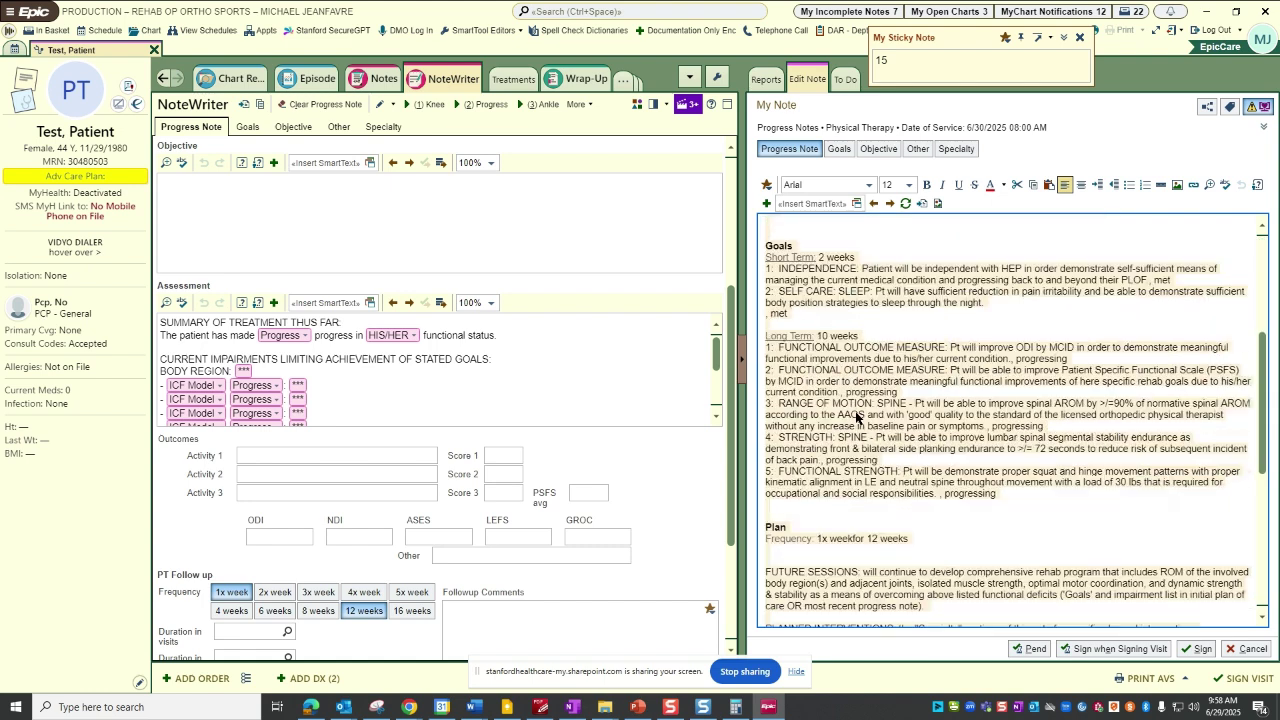
scroll(857, 418, "up", 4)
scroll(840, 450, "down", 10)
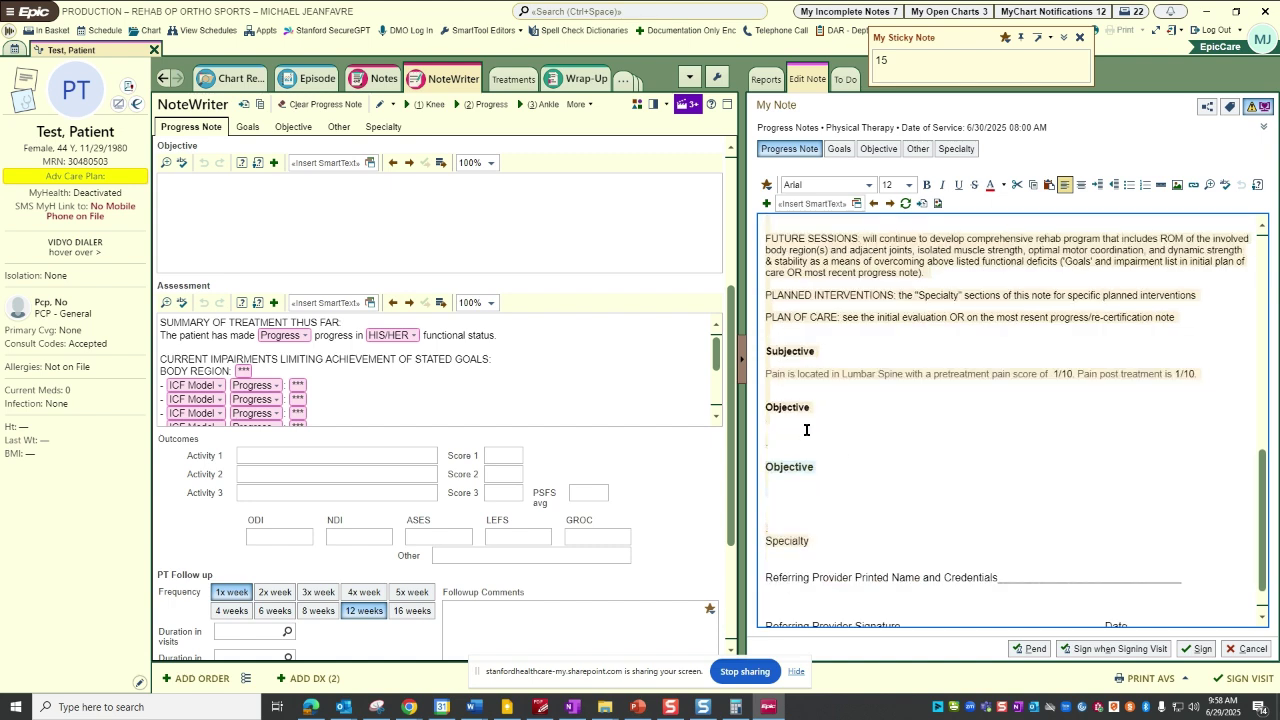
type(".mjd")
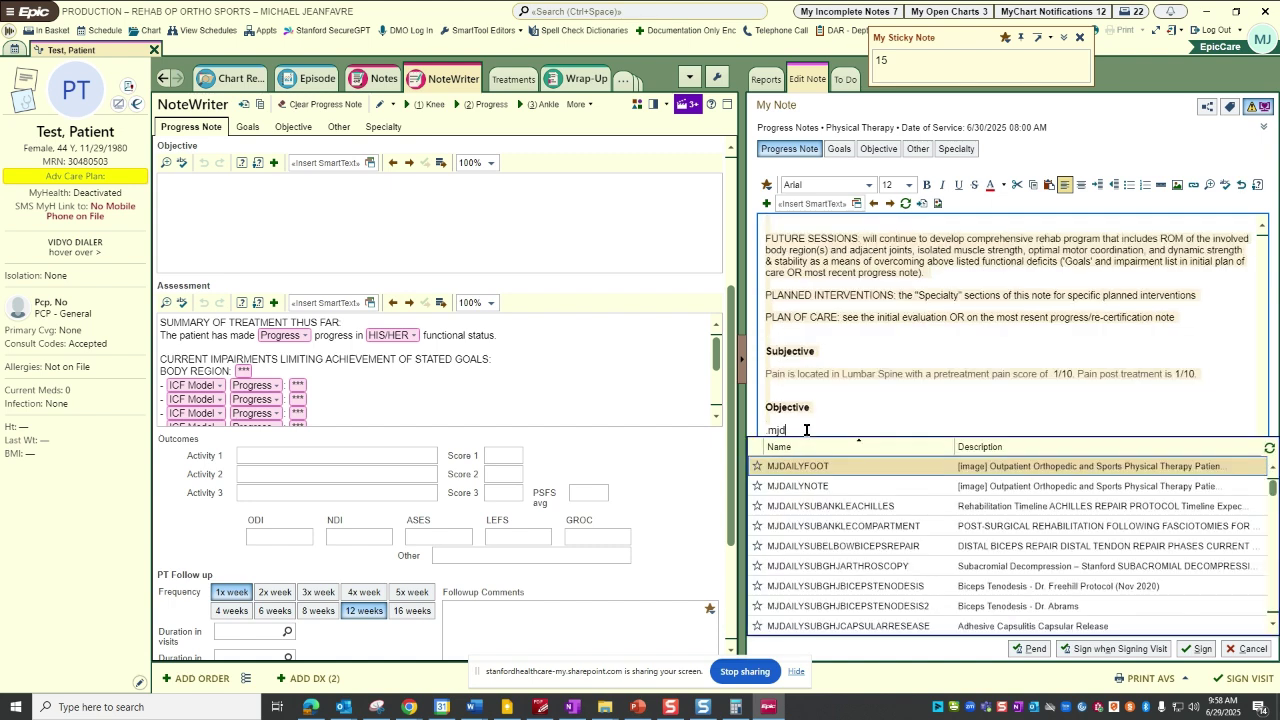
key("BackSpace")
type("sub")
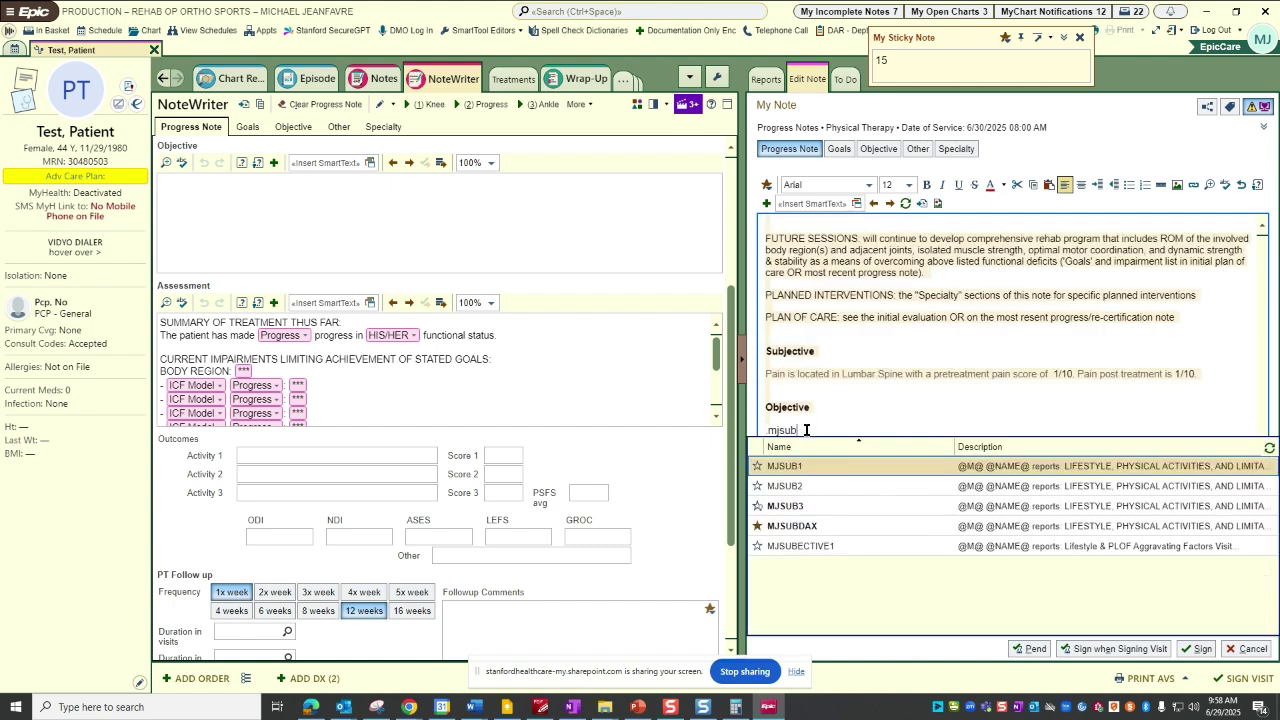
key("Return")
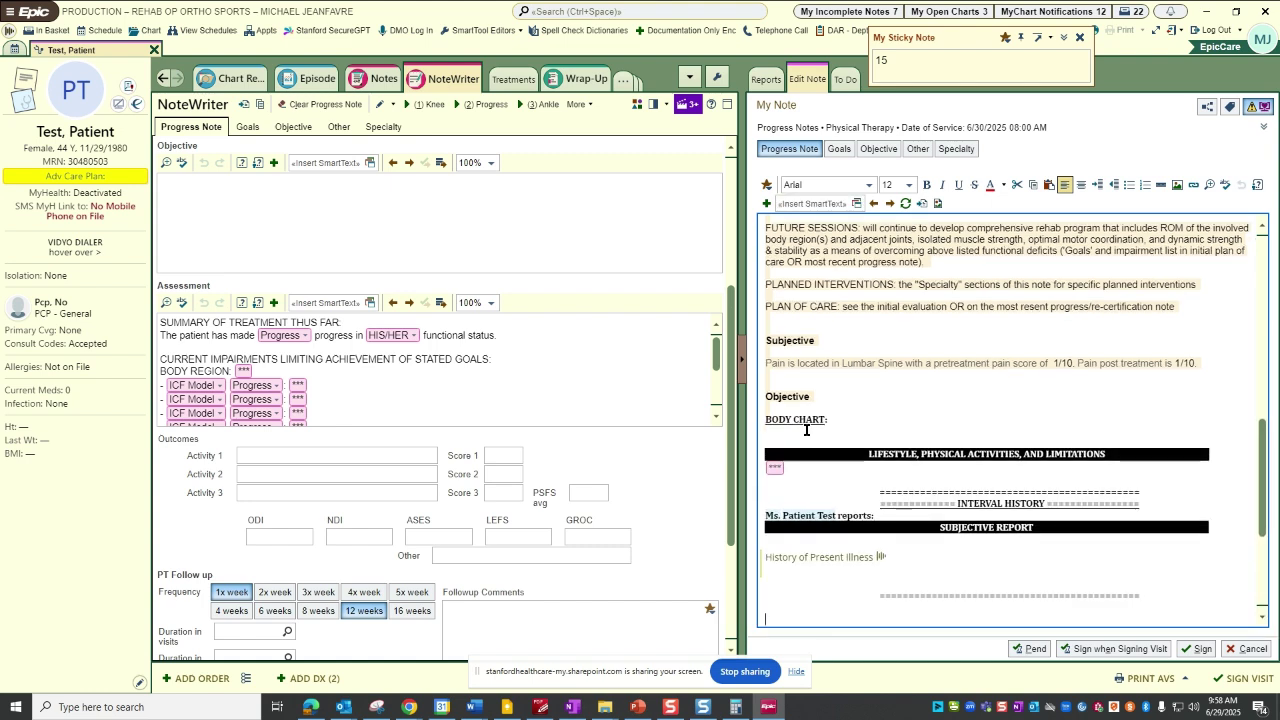
Step: Delete the BODY CHART line and the blank lines under Objective, undoing the header deletion
left_click_drag(803, 427, 758, 419)
key("Delete")
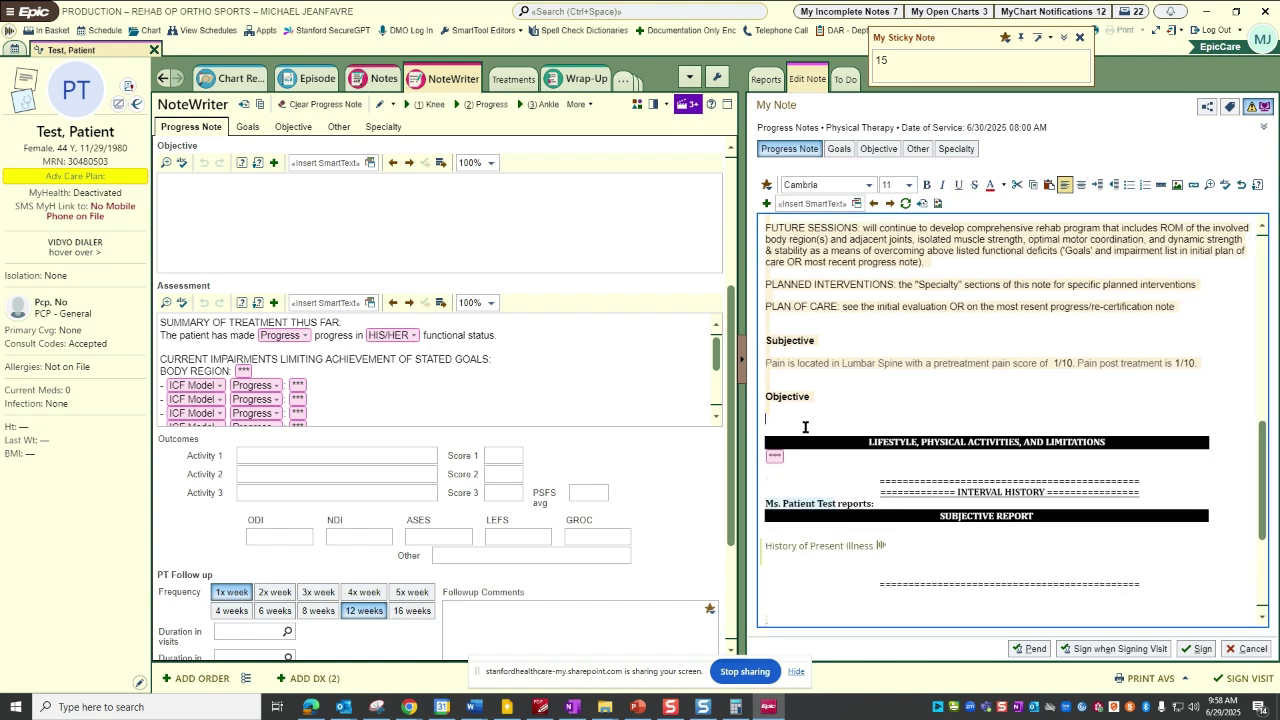
key("Delete")
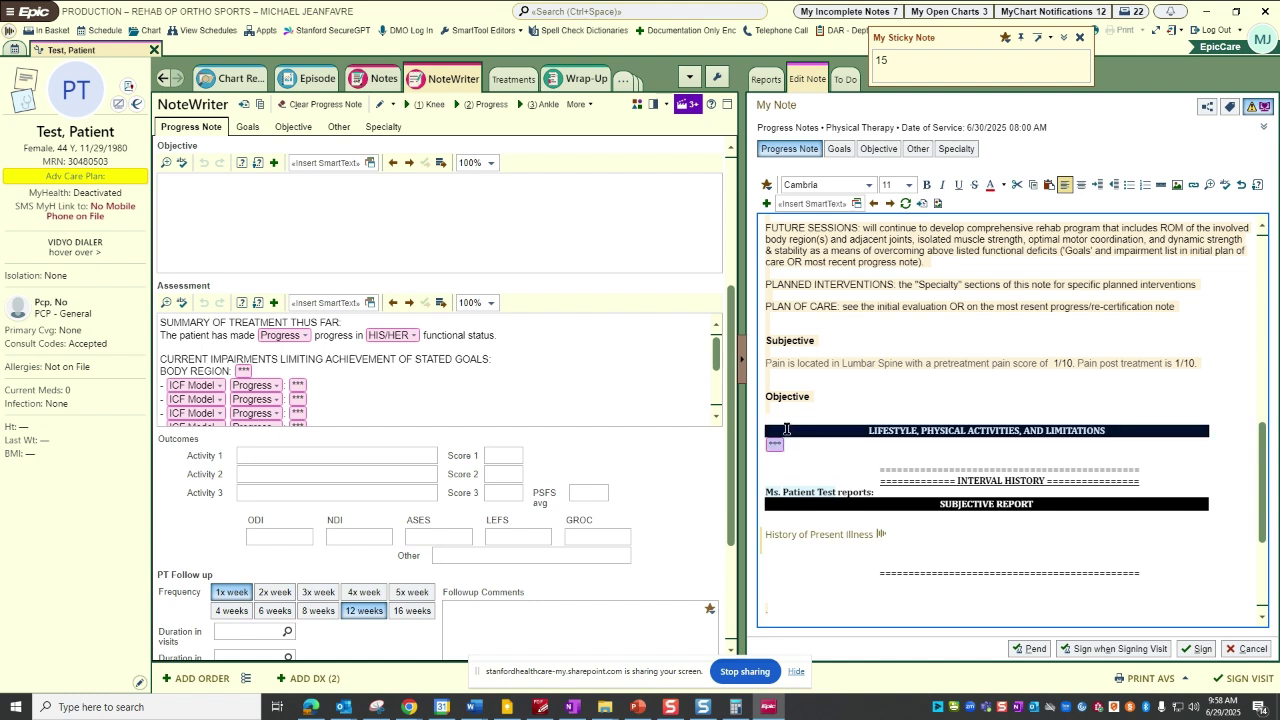
key("Delete")
key("Delete")
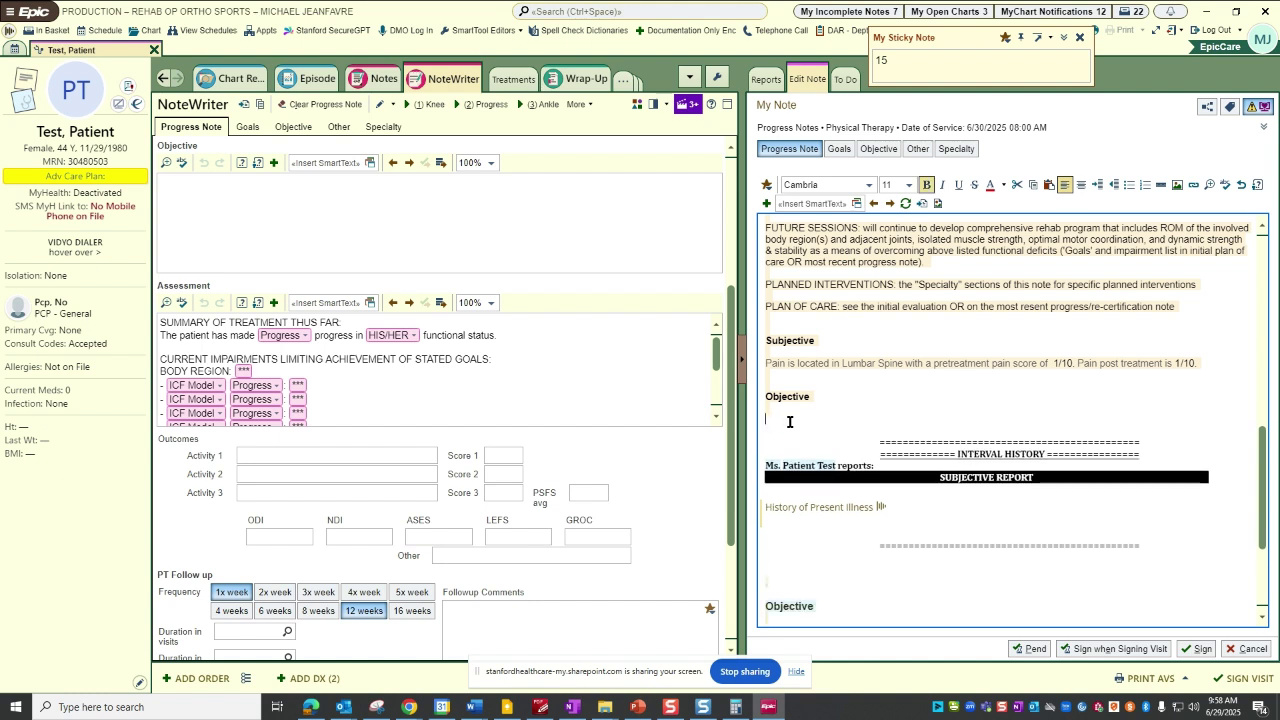
key("ctrl+z")
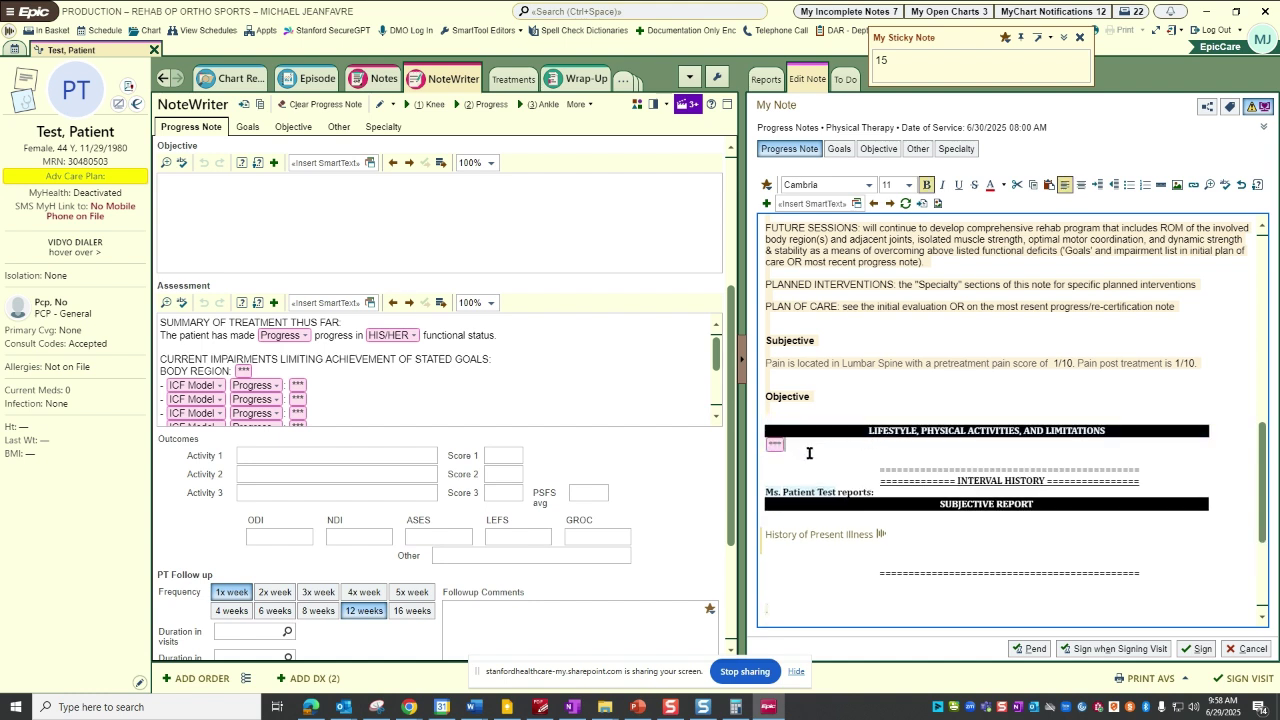
scroll(821, 438, "down", 1)
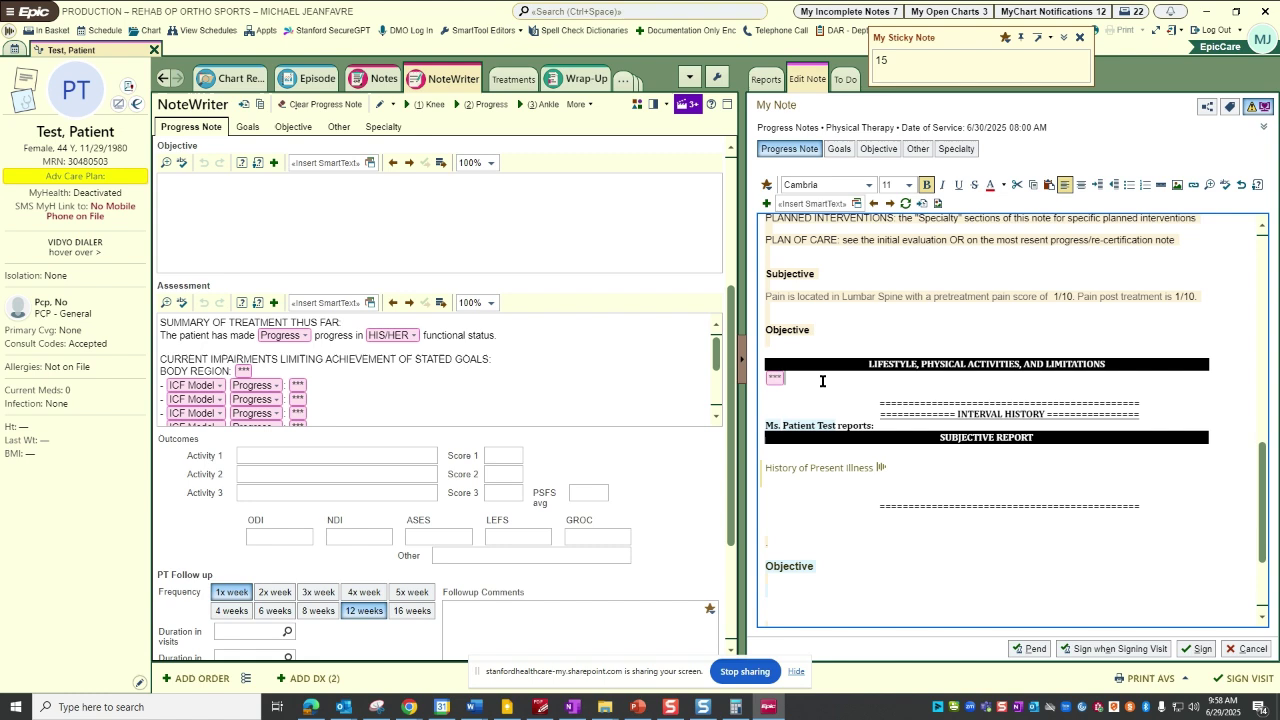
scroll(824, 377, "down", 2)
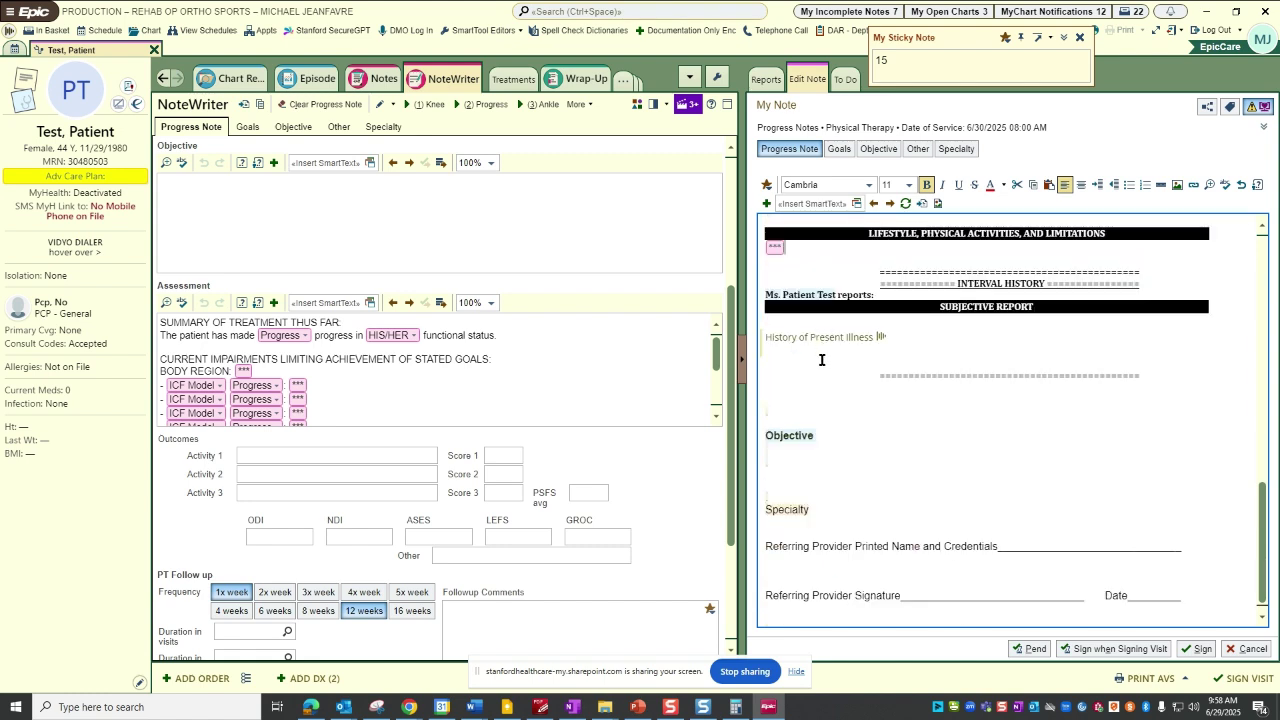
scroll(821, 360, "up", 2)
scroll(818, 365, "down", 2)
Step: Put the cursor on the blank line below the Interval History separator
left_click(781, 470)
left_click(781, 390)
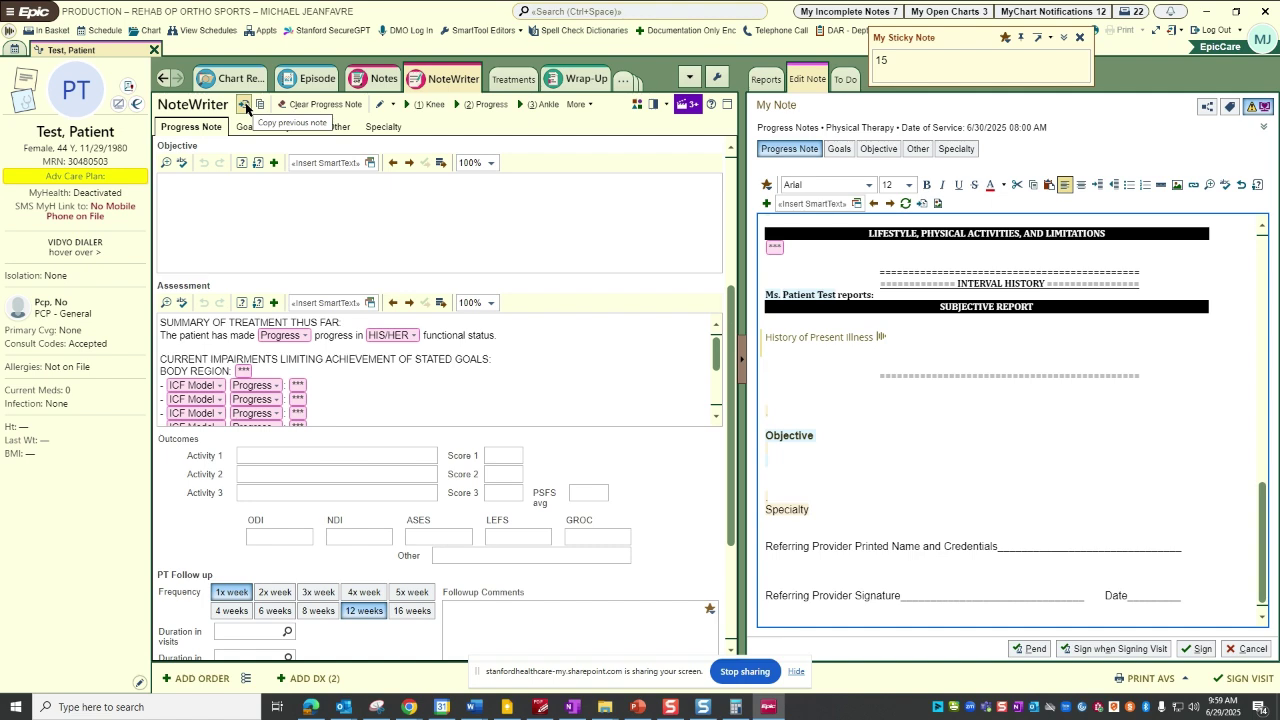
Step: Open Copy previous note and preview the earlier 1/31/2025 Rehab Daily Notes
left_click(922, 205)
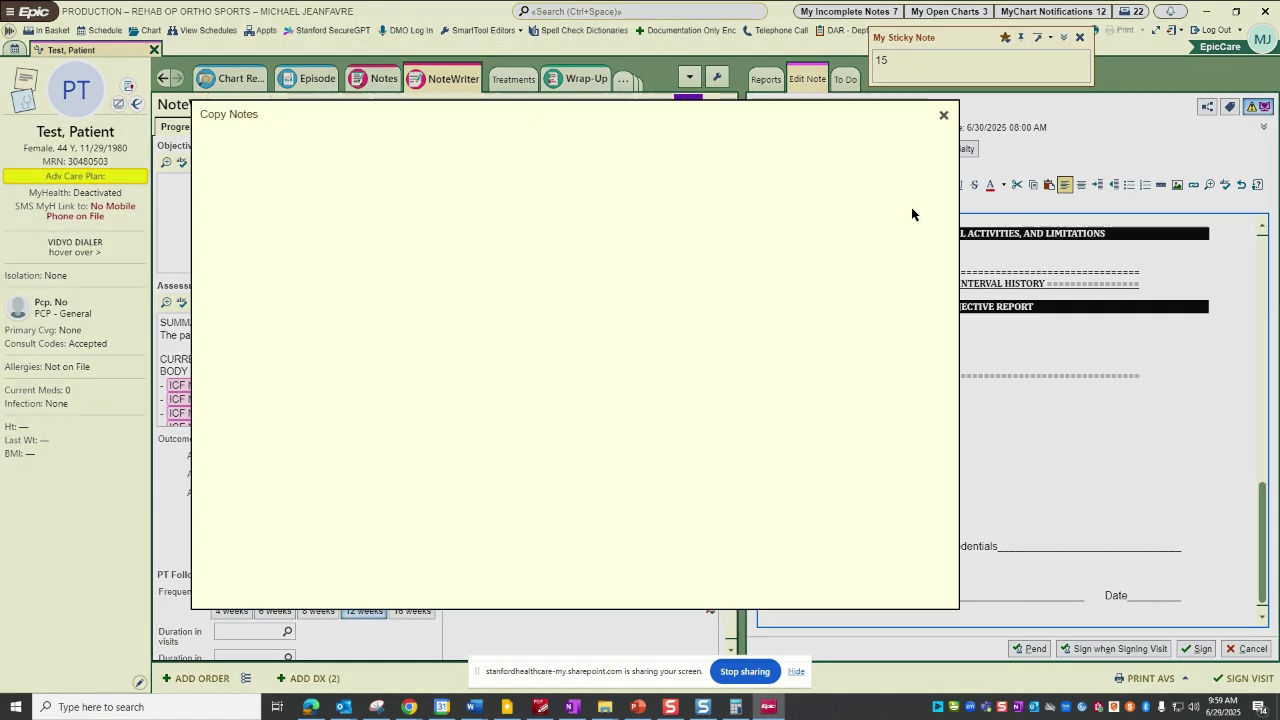
left_click(940, 118)
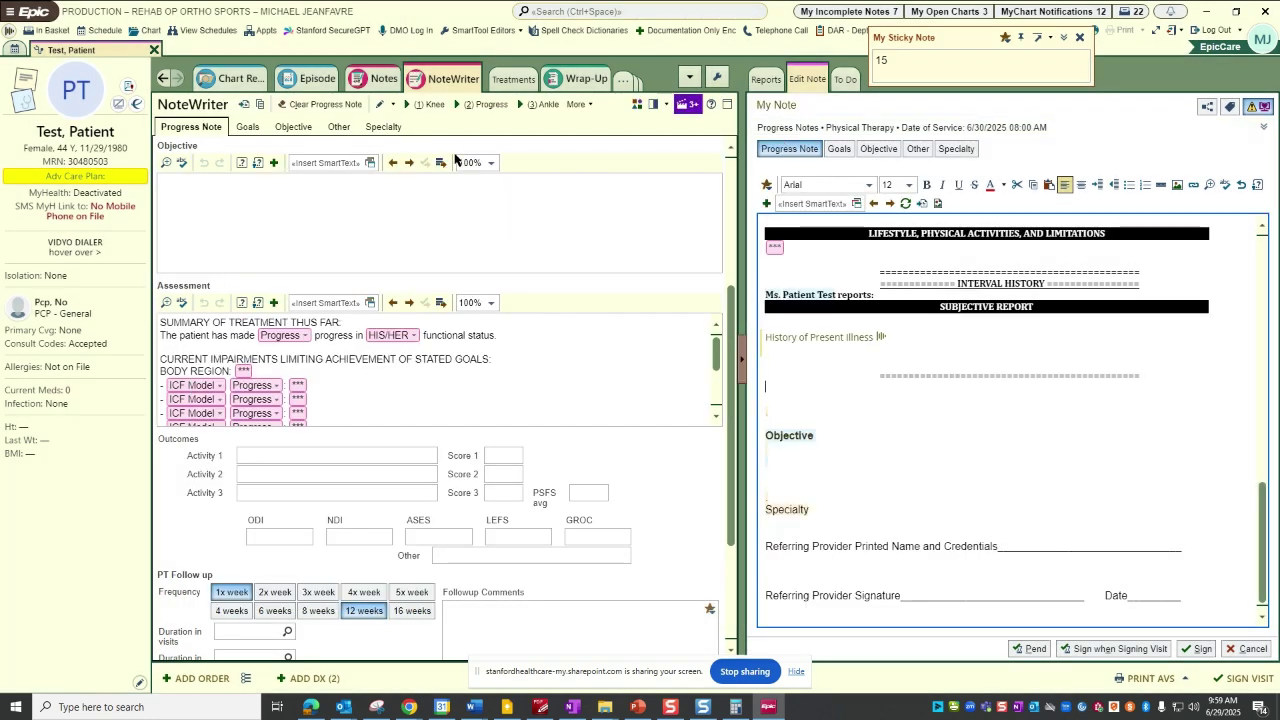
left_click(244, 105)
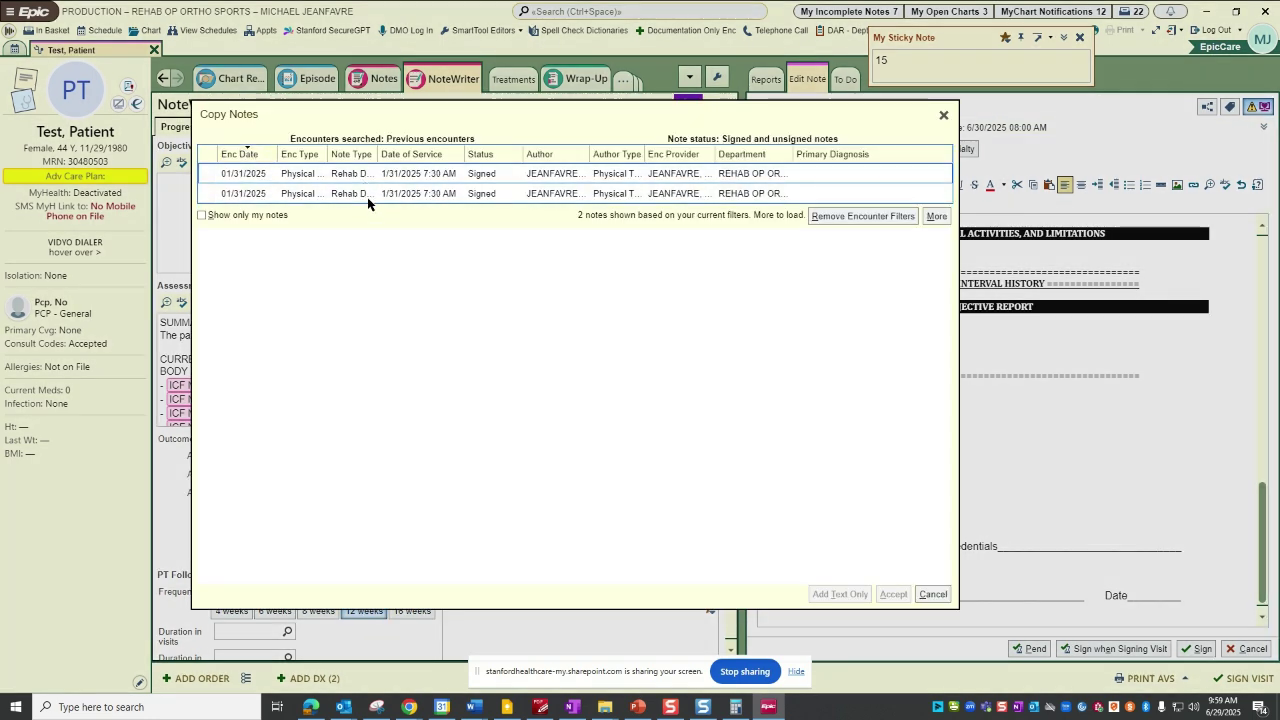
left_click_drag(378, 155, 443, 155)
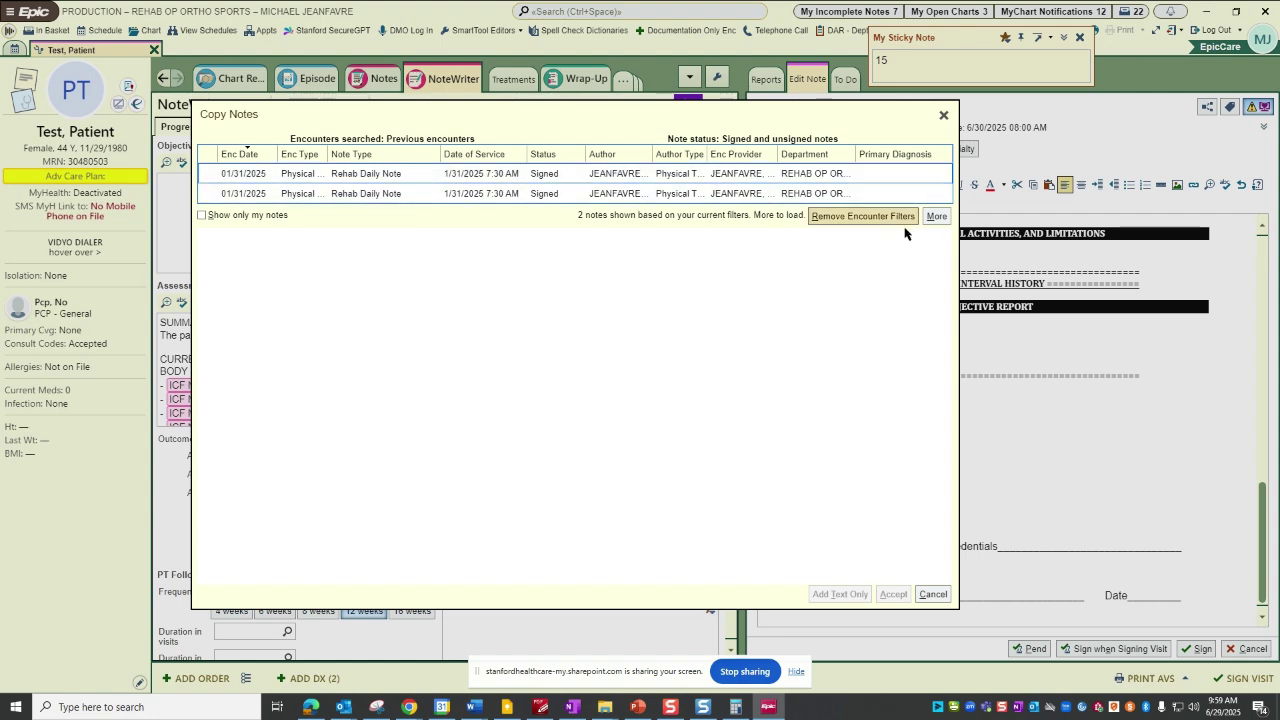
left_click(936, 216)
left_click(415, 178)
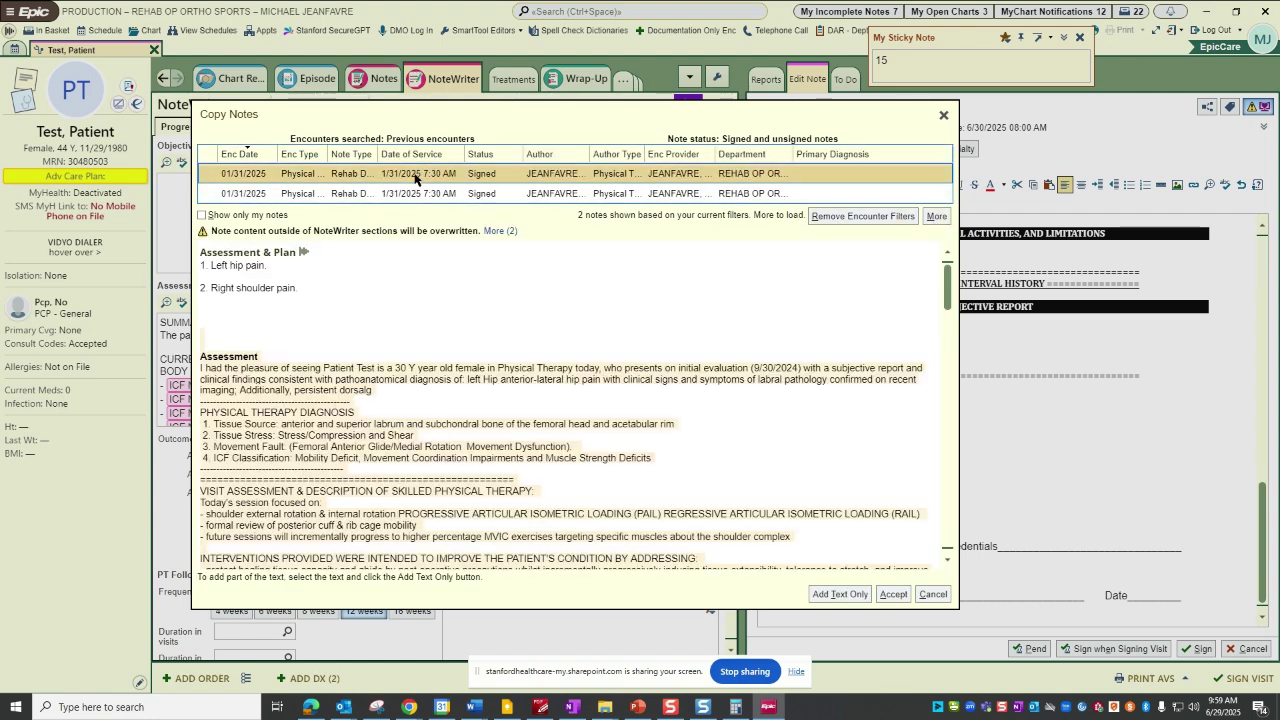
left_click(415, 194)
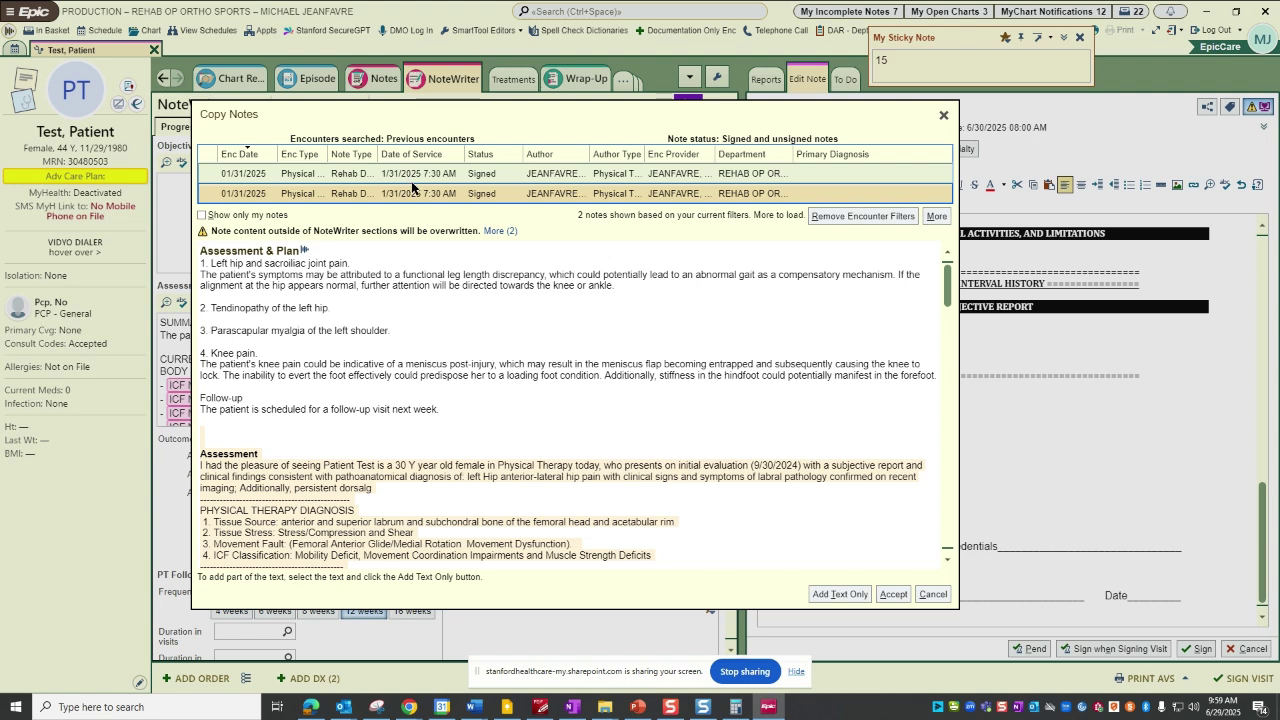
left_click(411, 175)
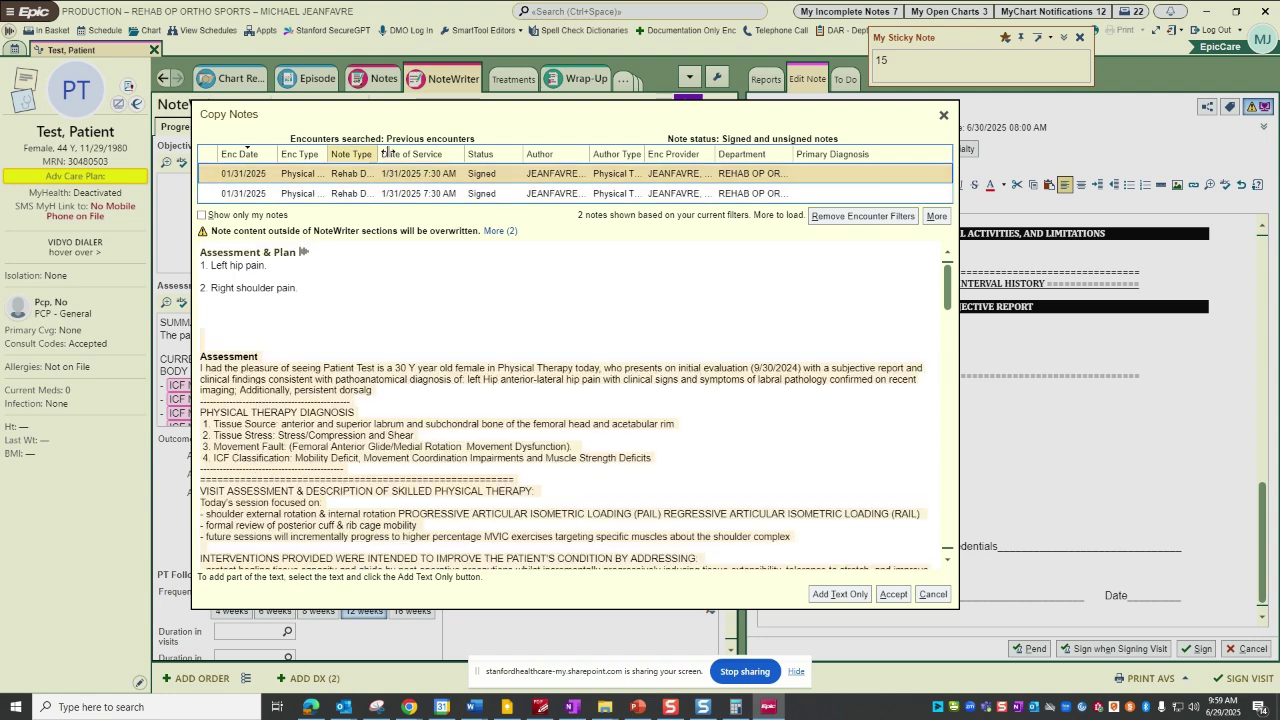
left_click_drag(381, 153, 421, 154)
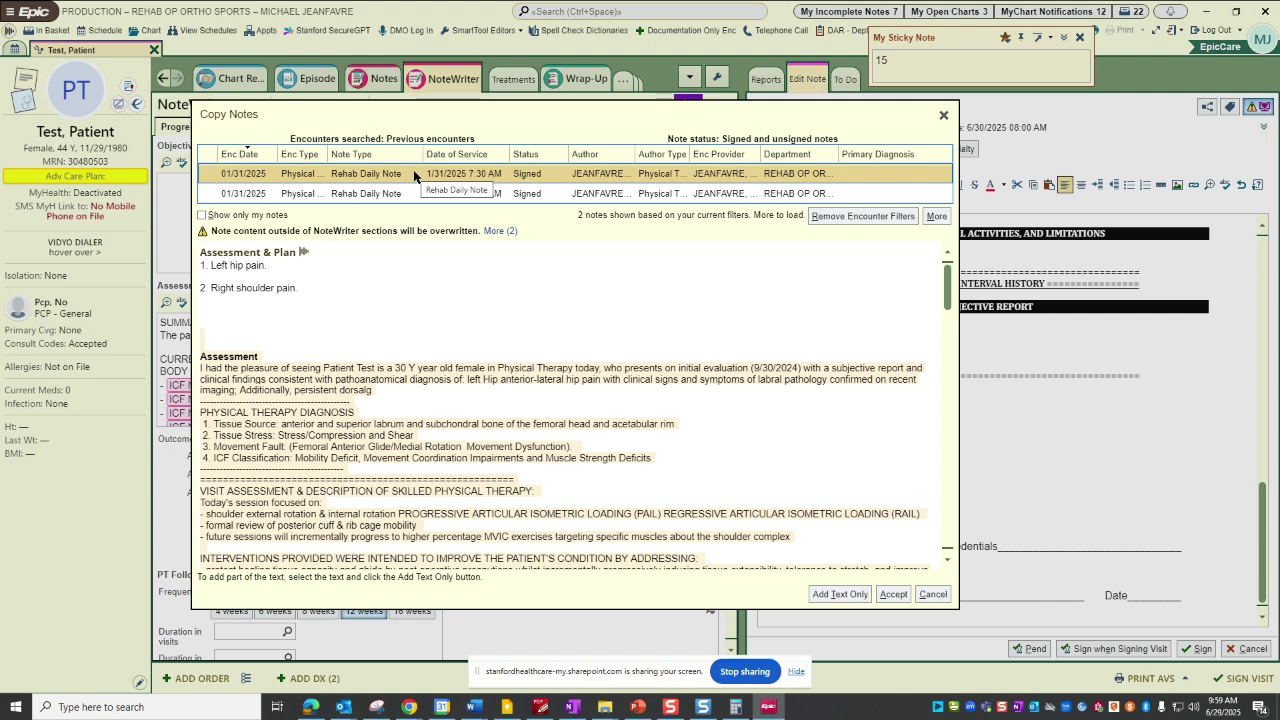
Step: Copy the Assessment paragraph and Physical Therapy Diagnosis list from the second Rehab Daily Note
left_click(346, 199)
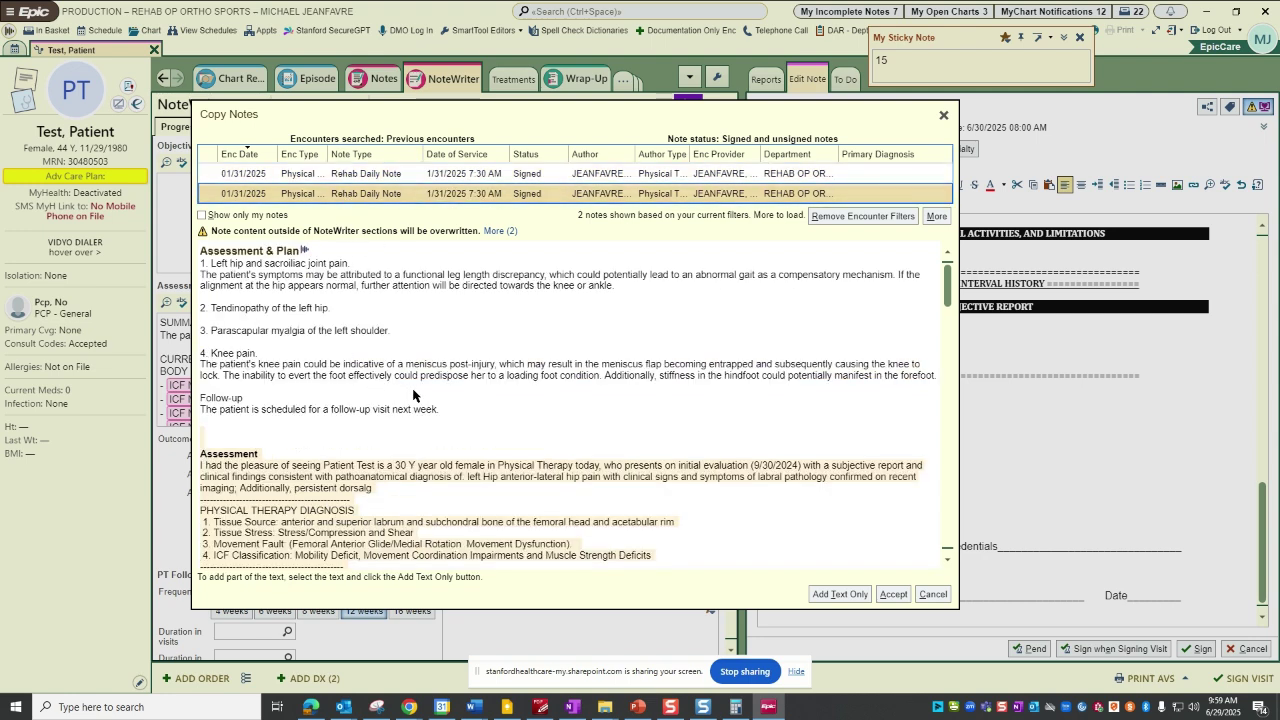
scroll(410, 400, "down", 2)
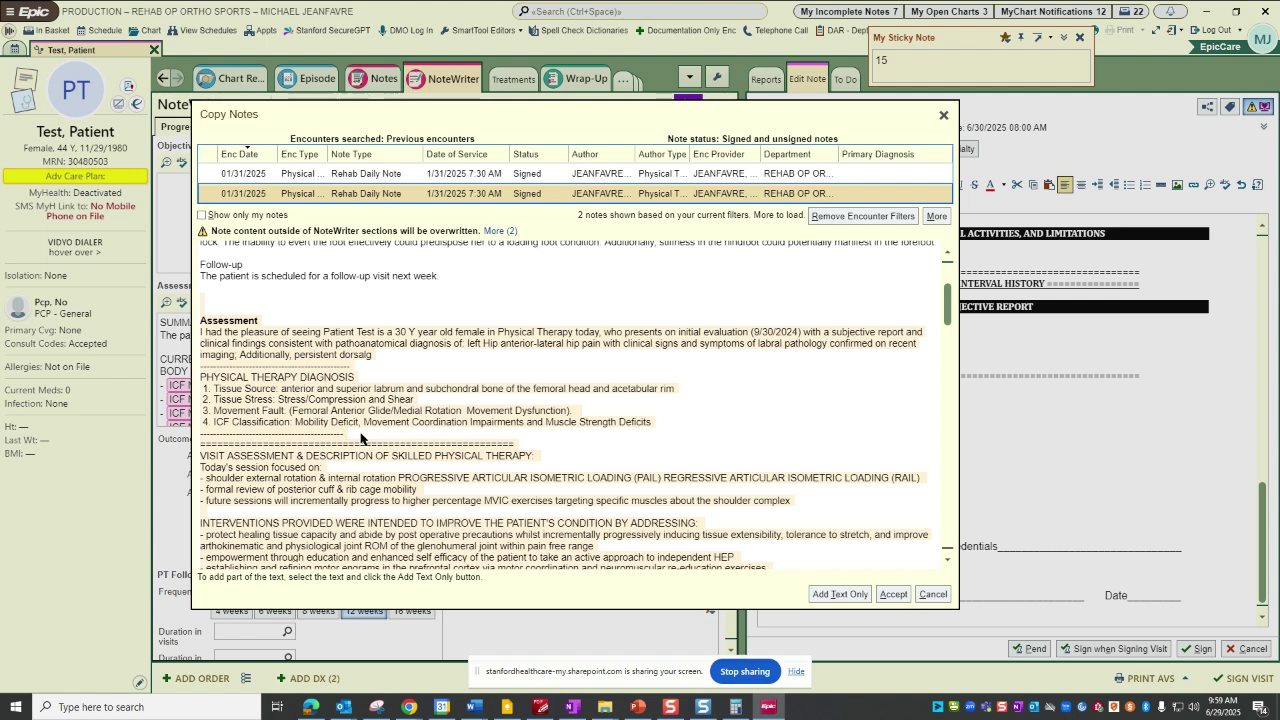
left_click_drag(360, 437, 198, 332)
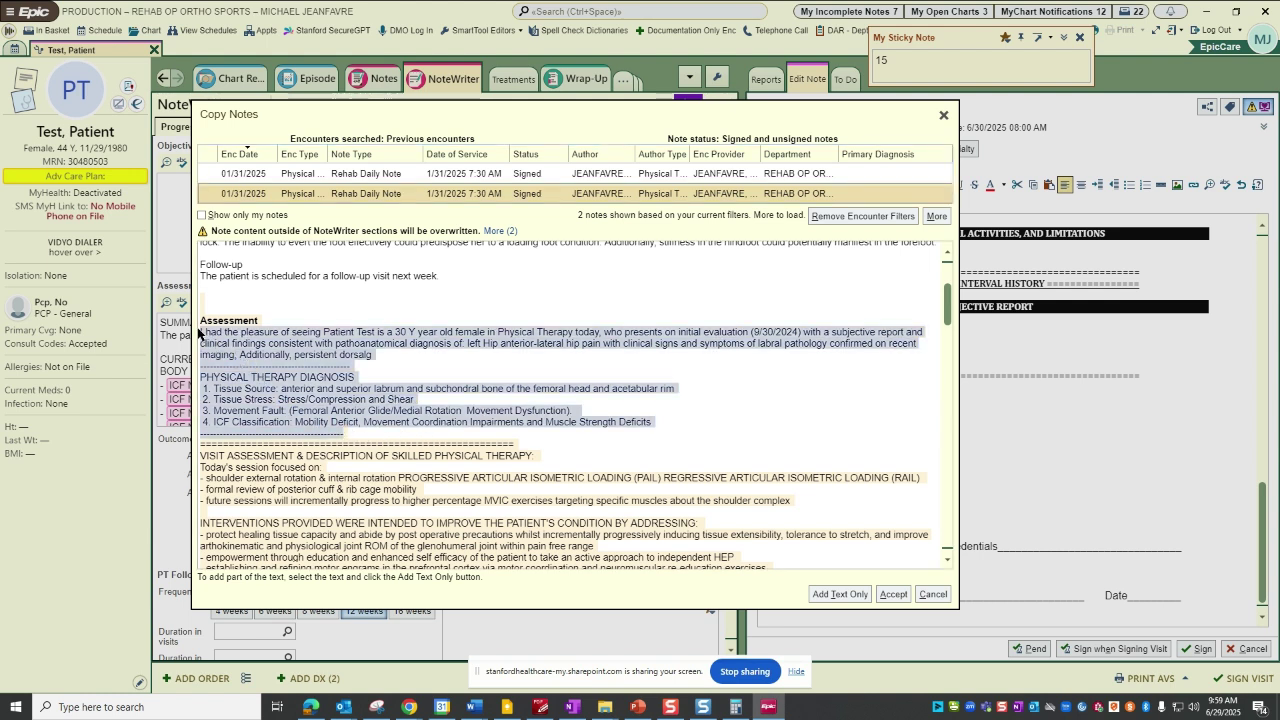
right_click(283, 366)
left_click(301, 390)
Step: Paste the copied evaluation paragraph and PT Diagnosis list above the Assessment's treatment summary
left_click(932, 595)
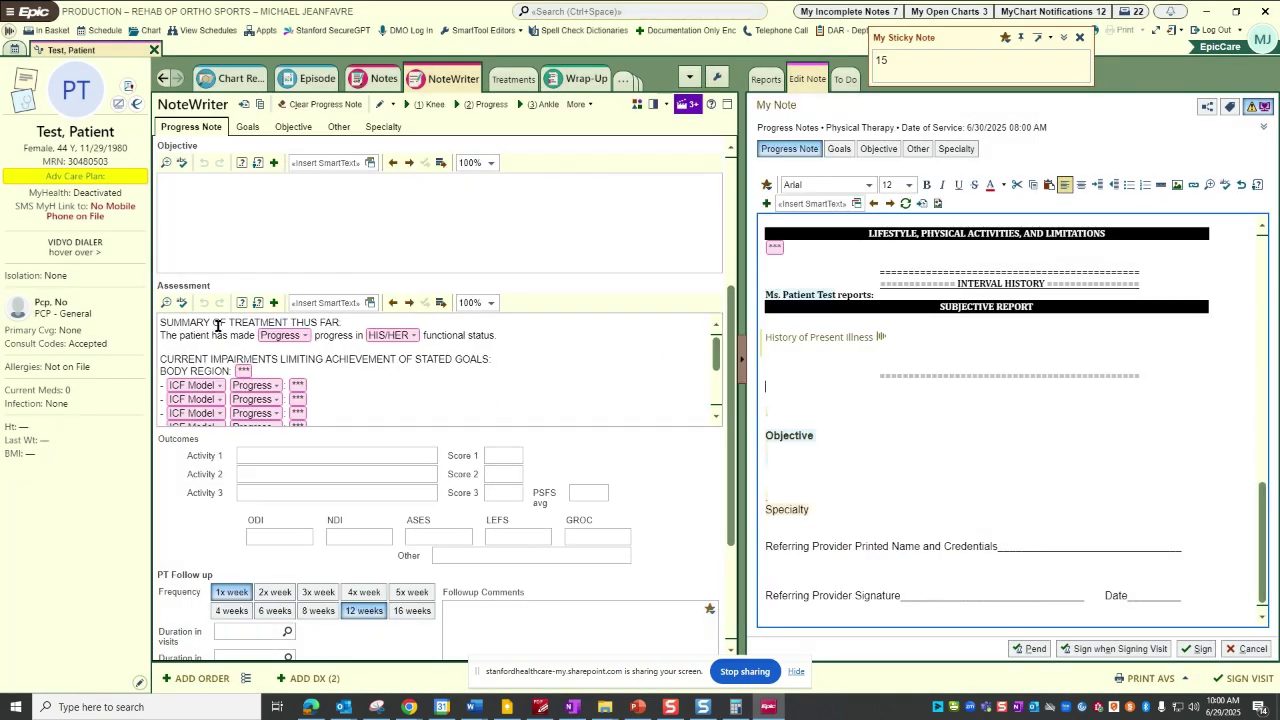
left_click(160, 322)
key("Return")
key("Return")
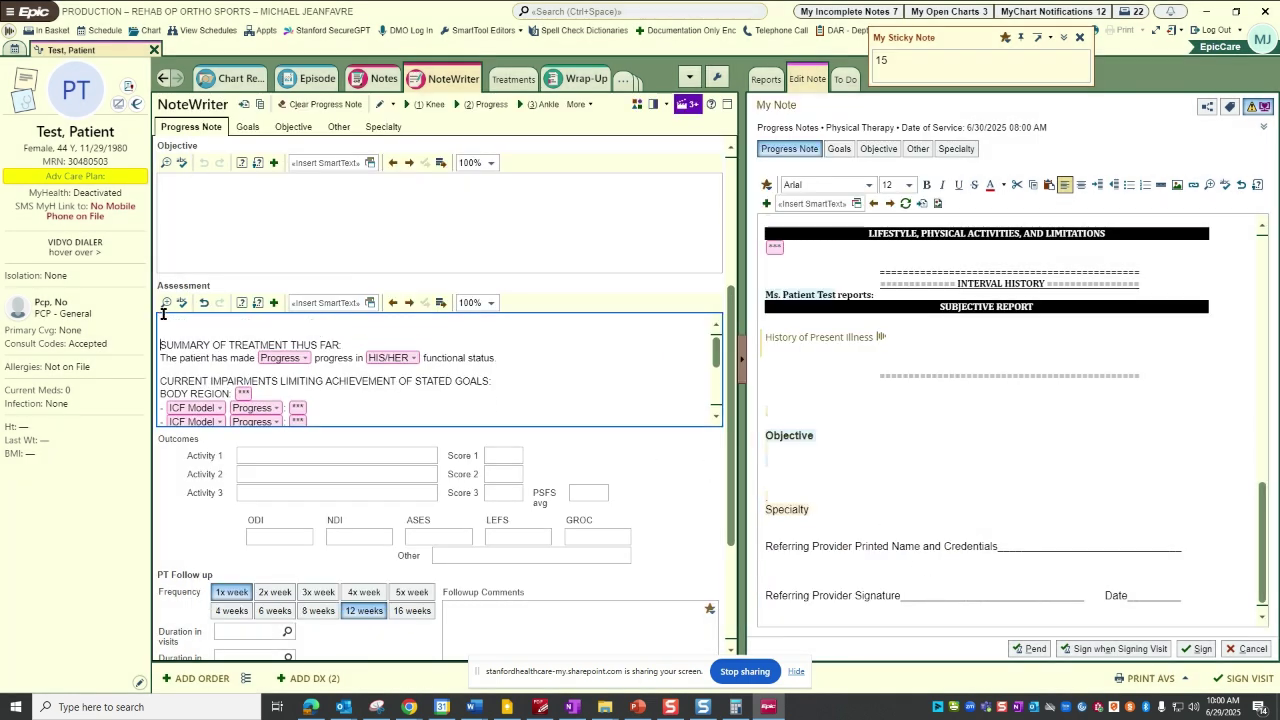
left_click(184, 303)
key("ctrl+v")
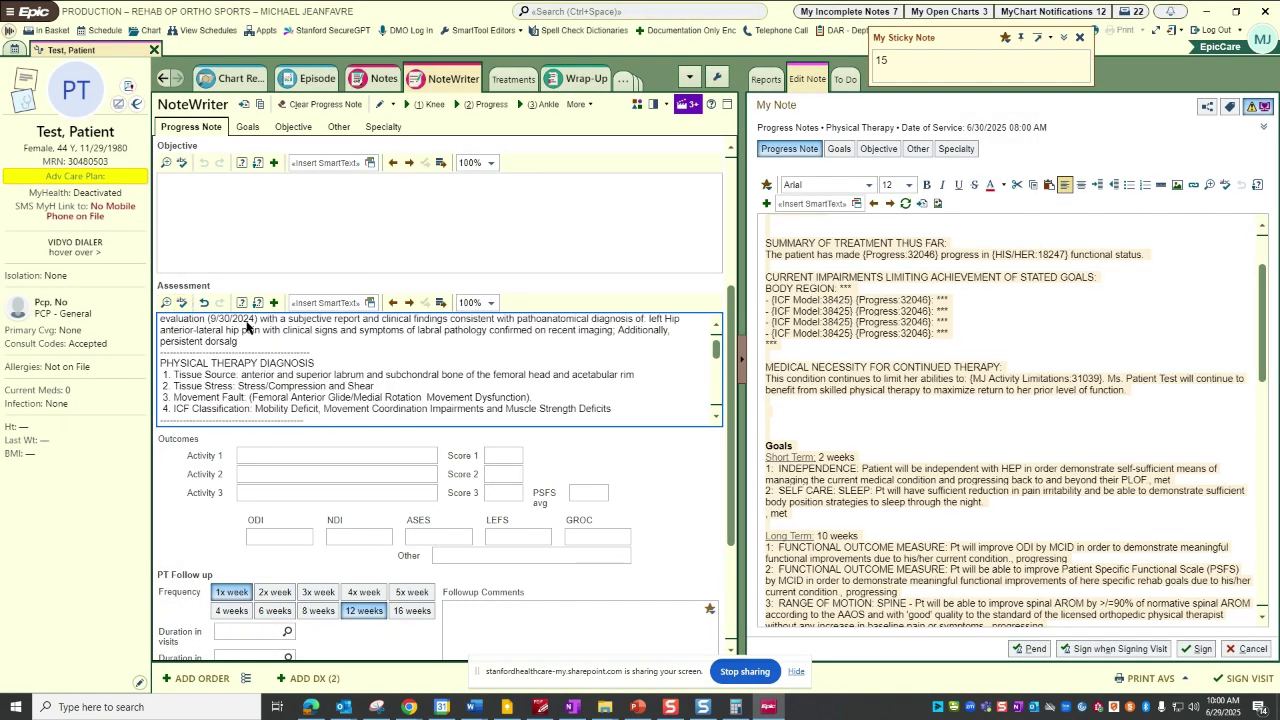
scroll(273, 349, "down", 2)
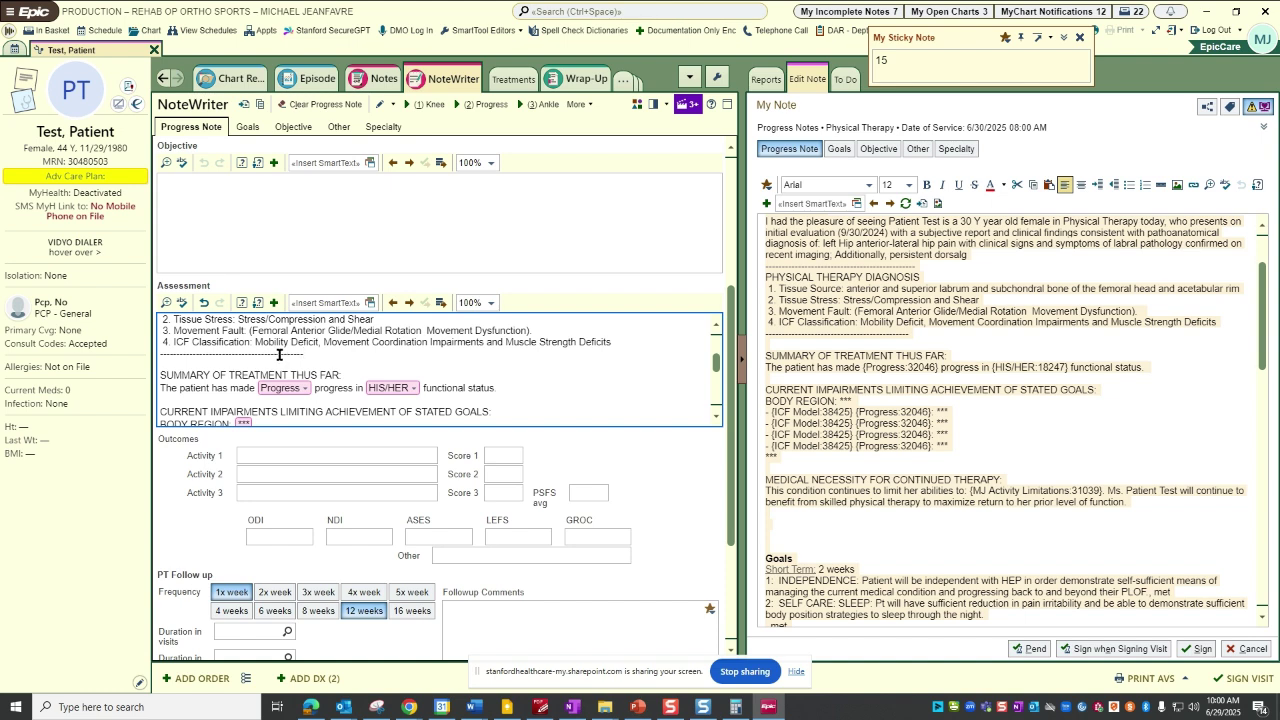
Step: Set the summary's progress to moderate, pronoun to her, and body region to Lumbar Spine
scroll(279, 354, "down", 1)
left_click(281, 359)
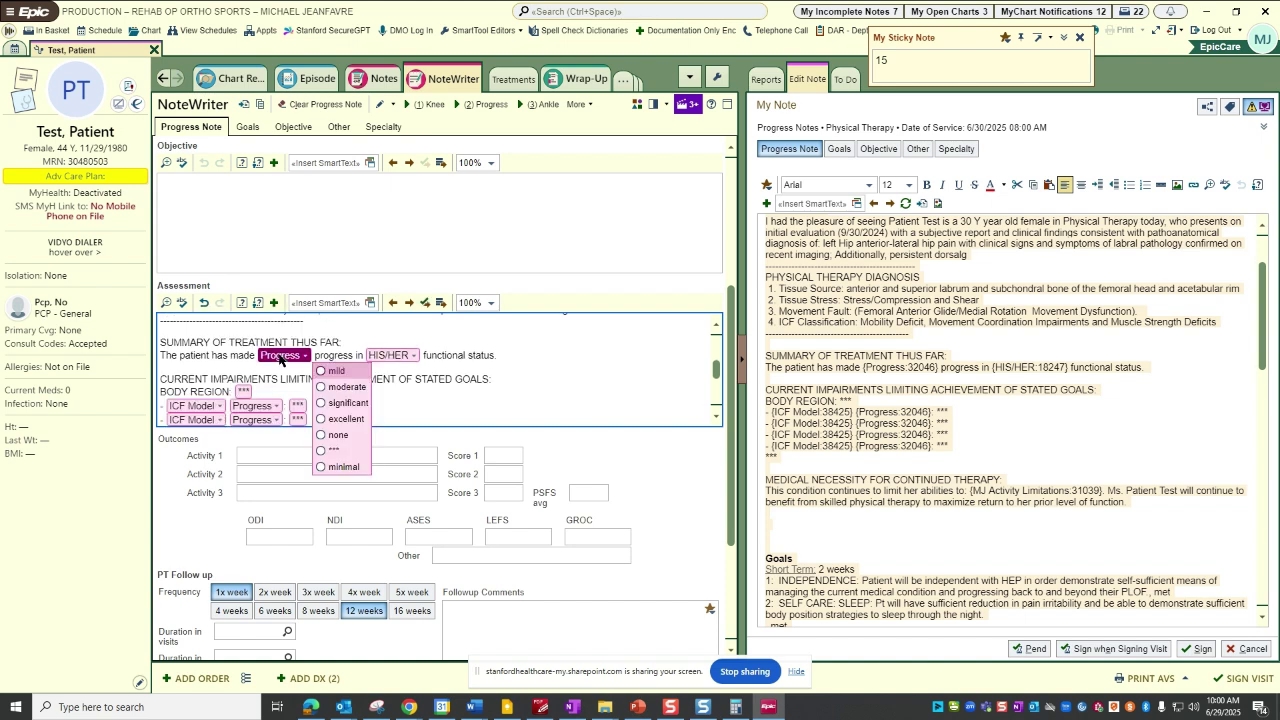
key("F2")
key("F2")
key("F2")
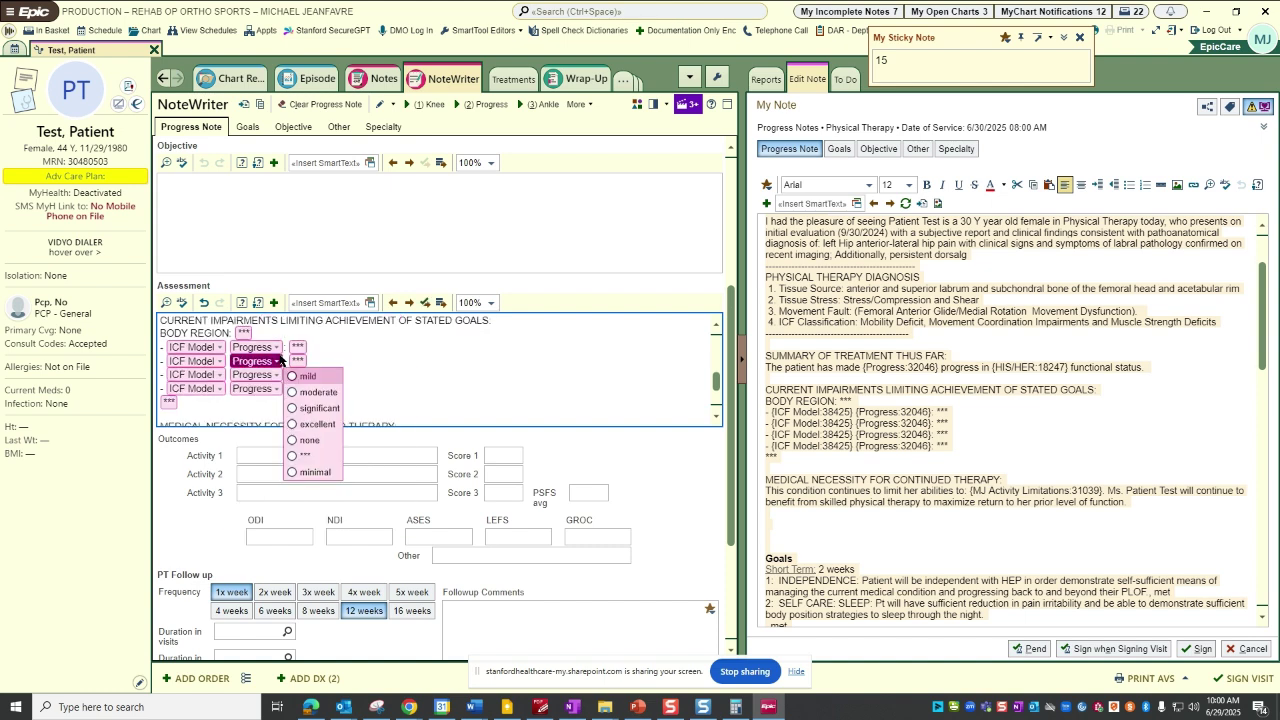
key("F2")
key("F2")
key("F2")
key("F2")
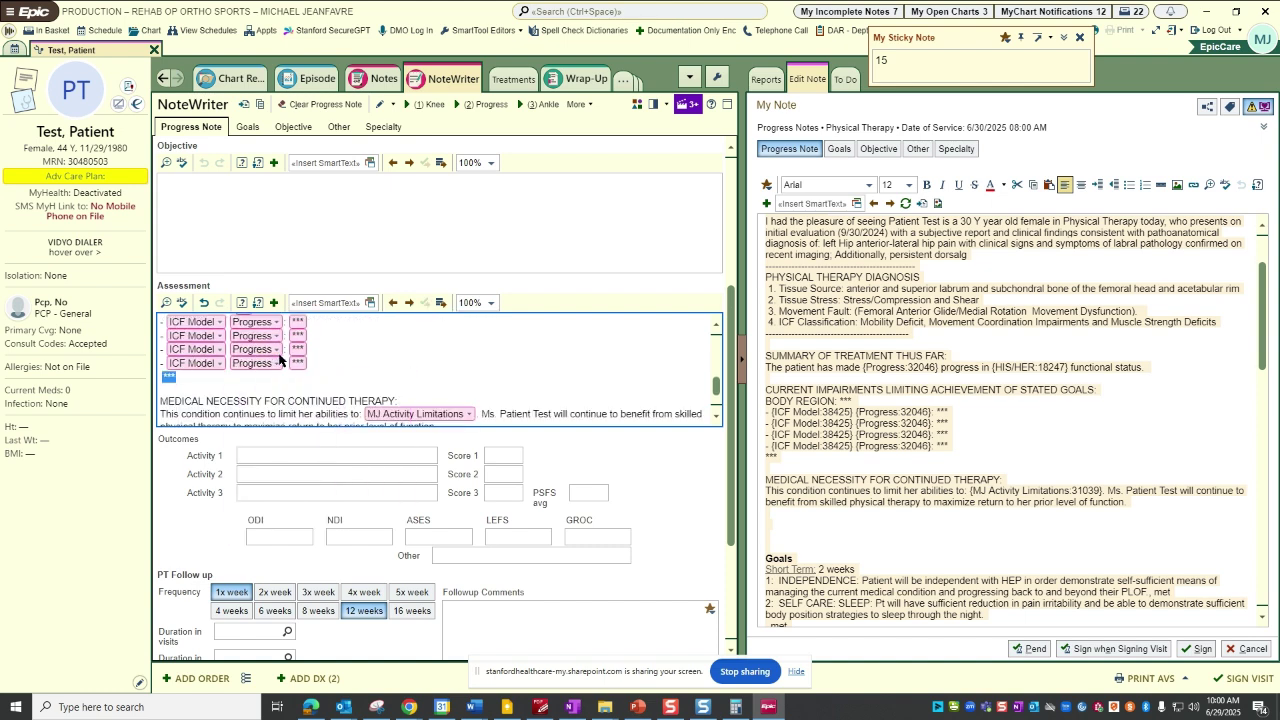
key("F2")
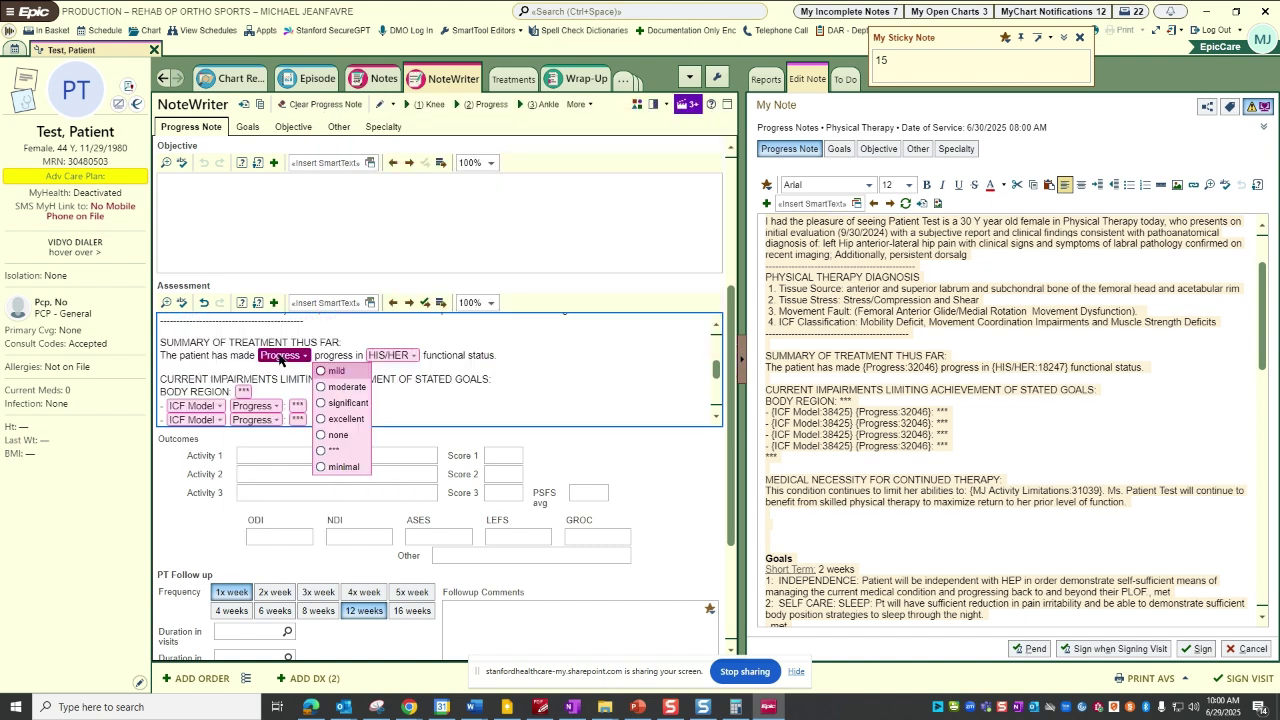
left_click(348, 388)
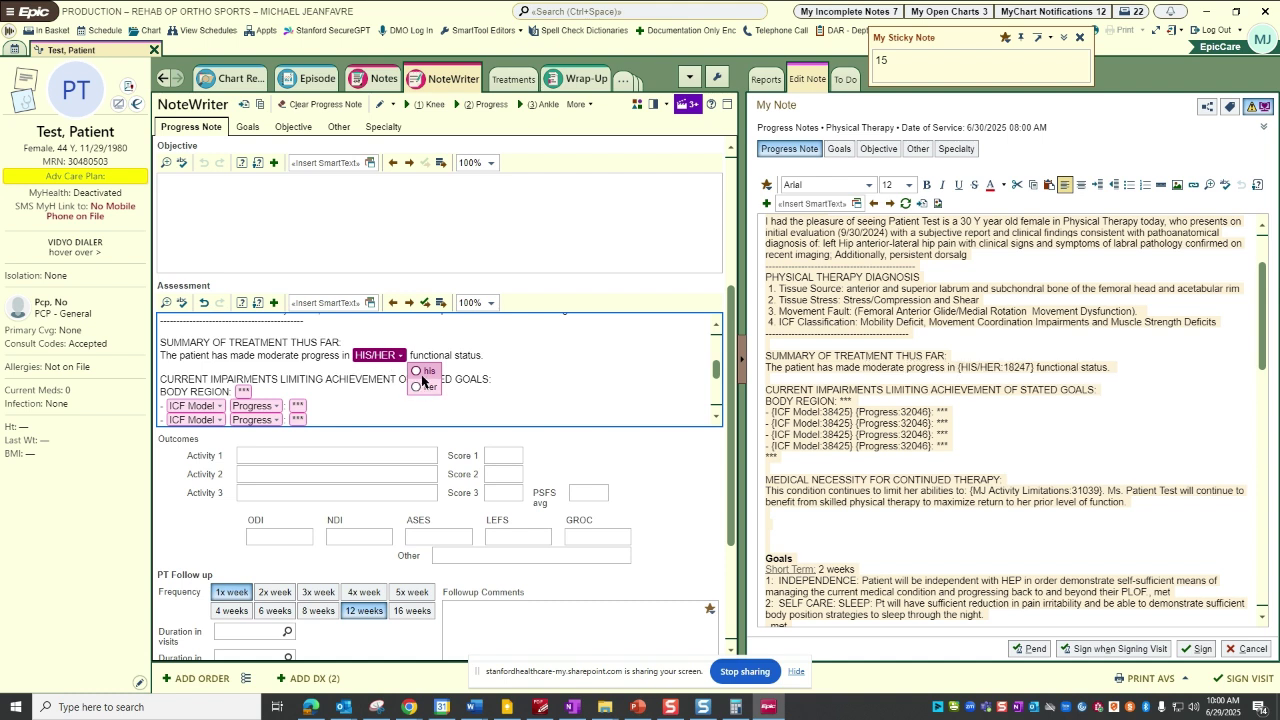
left_click(421, 388)
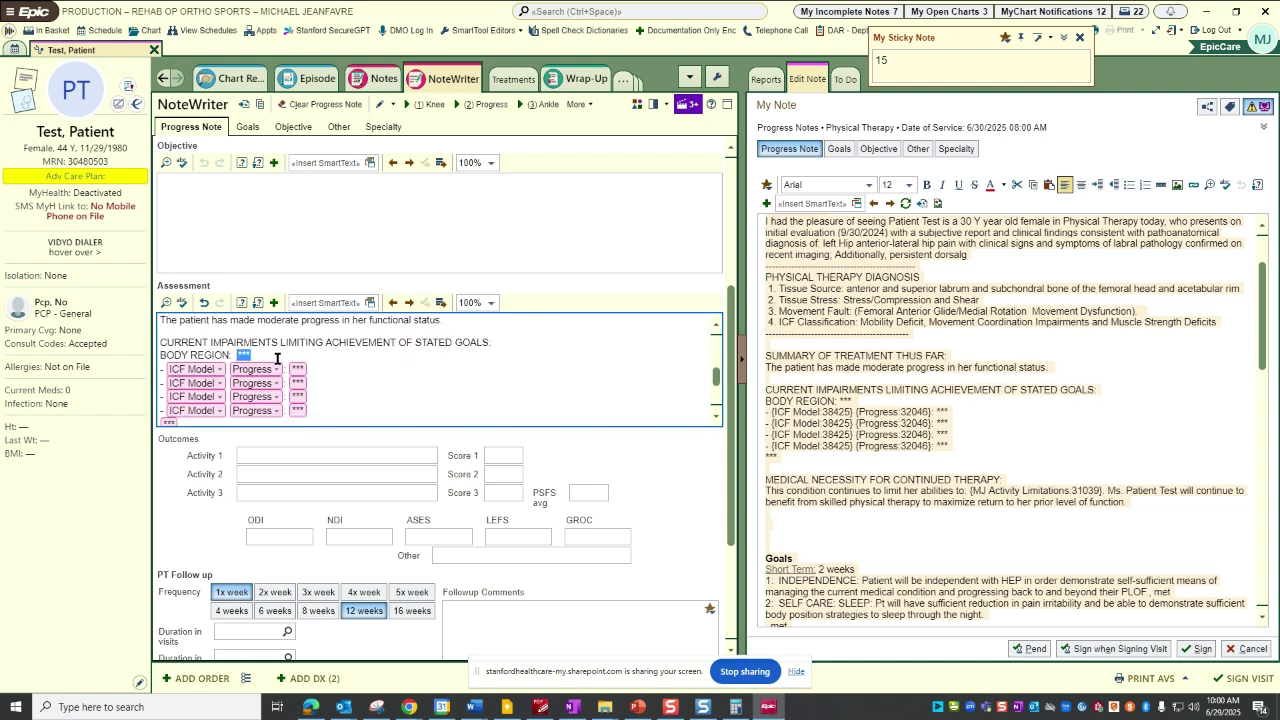
type("Lumbar Spine")
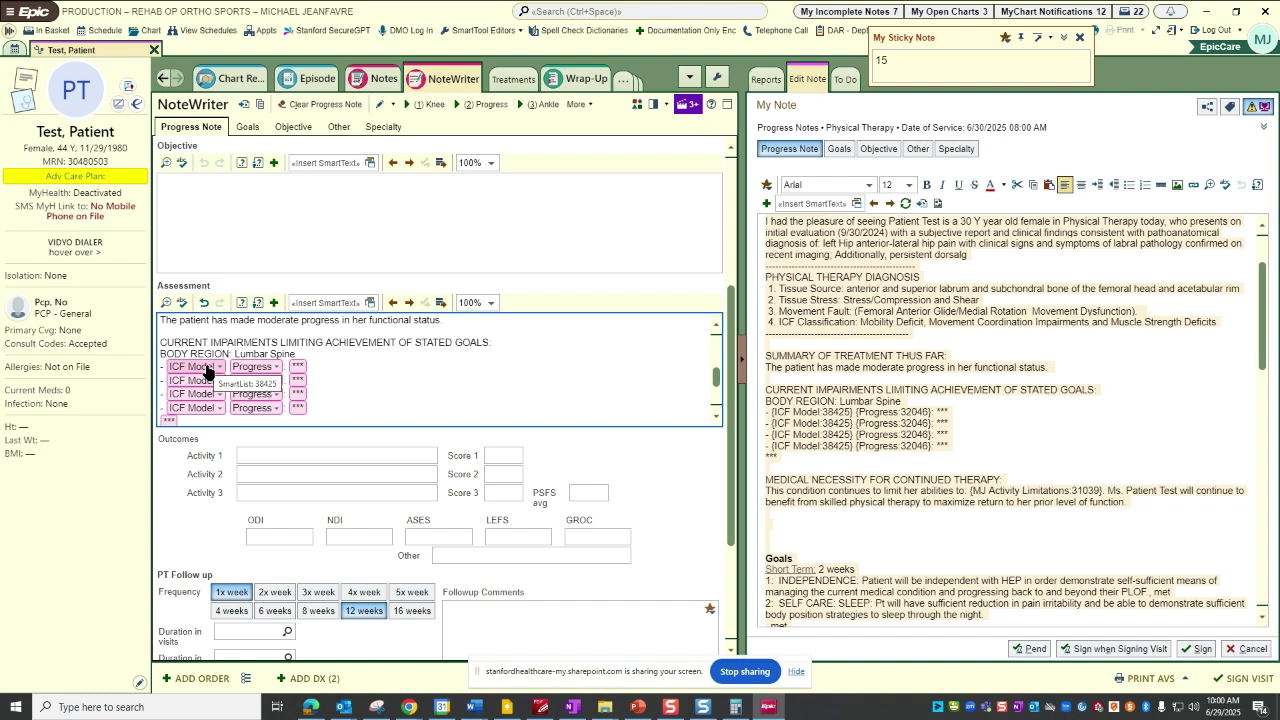
Step: Choose Mobility Deficit as the first impairment and rate its progress mild
left_click(192, 367)
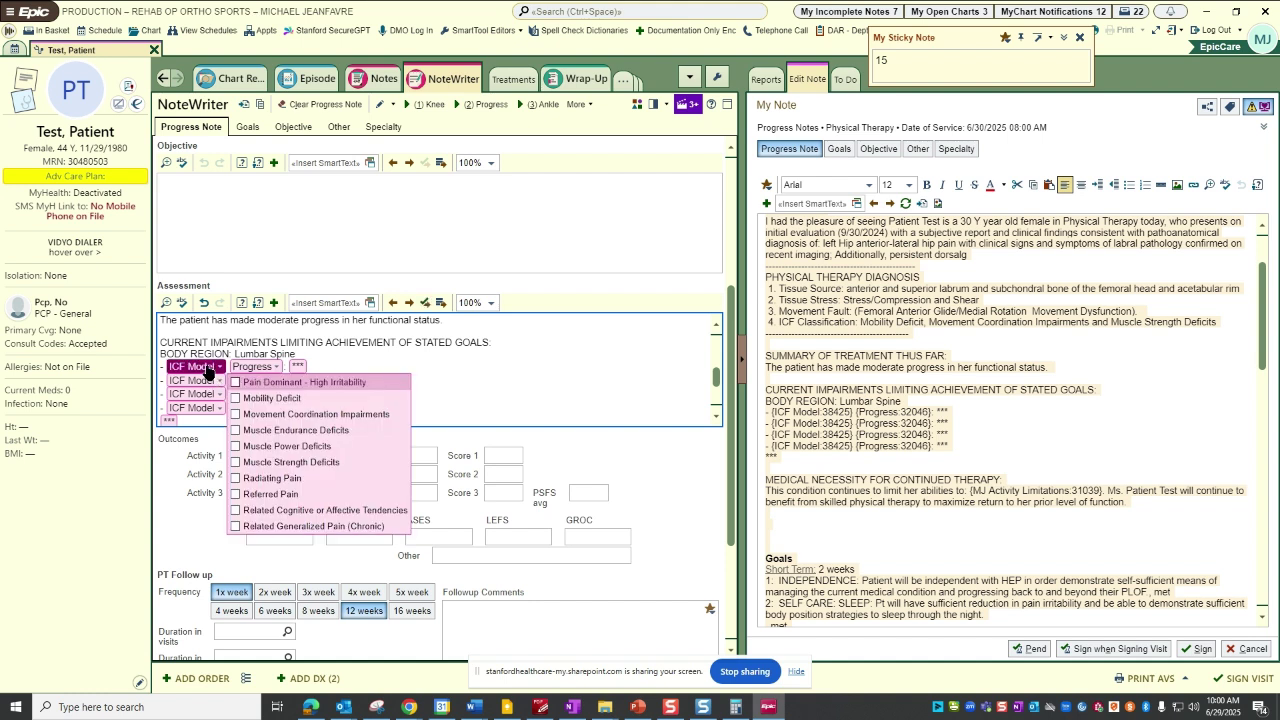
left_click(208, 372)
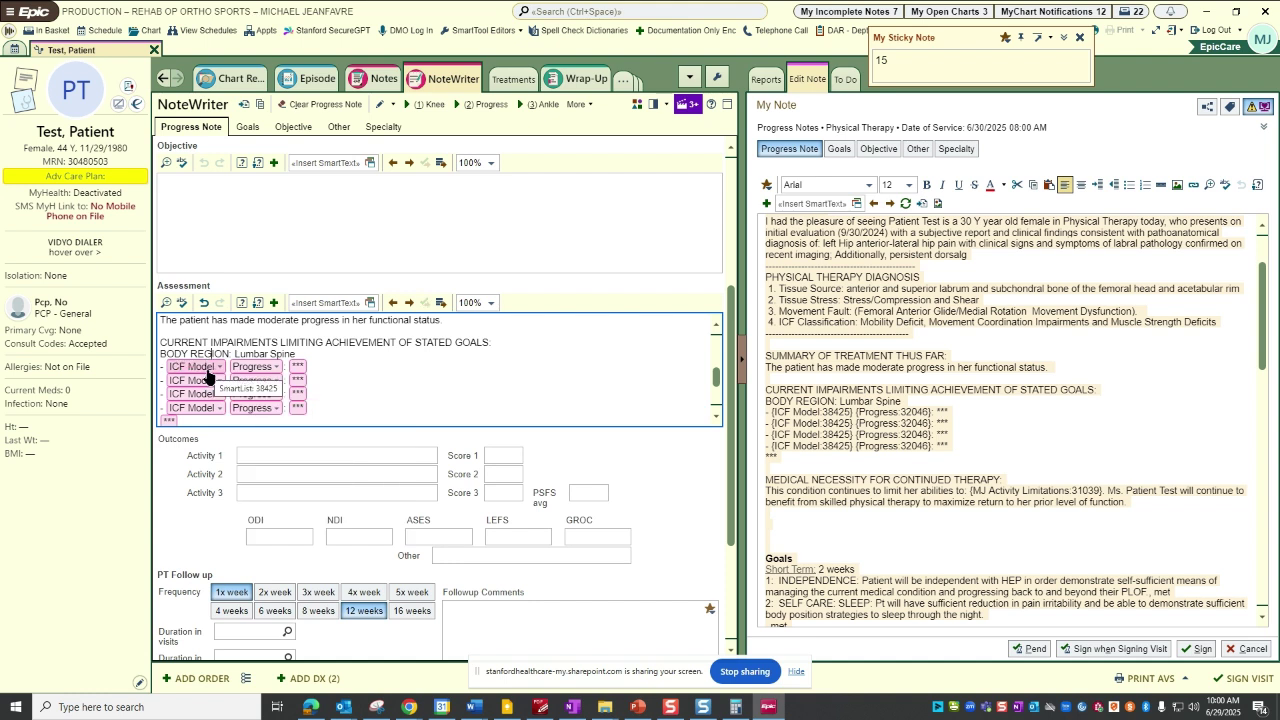
left_click(208, 370)
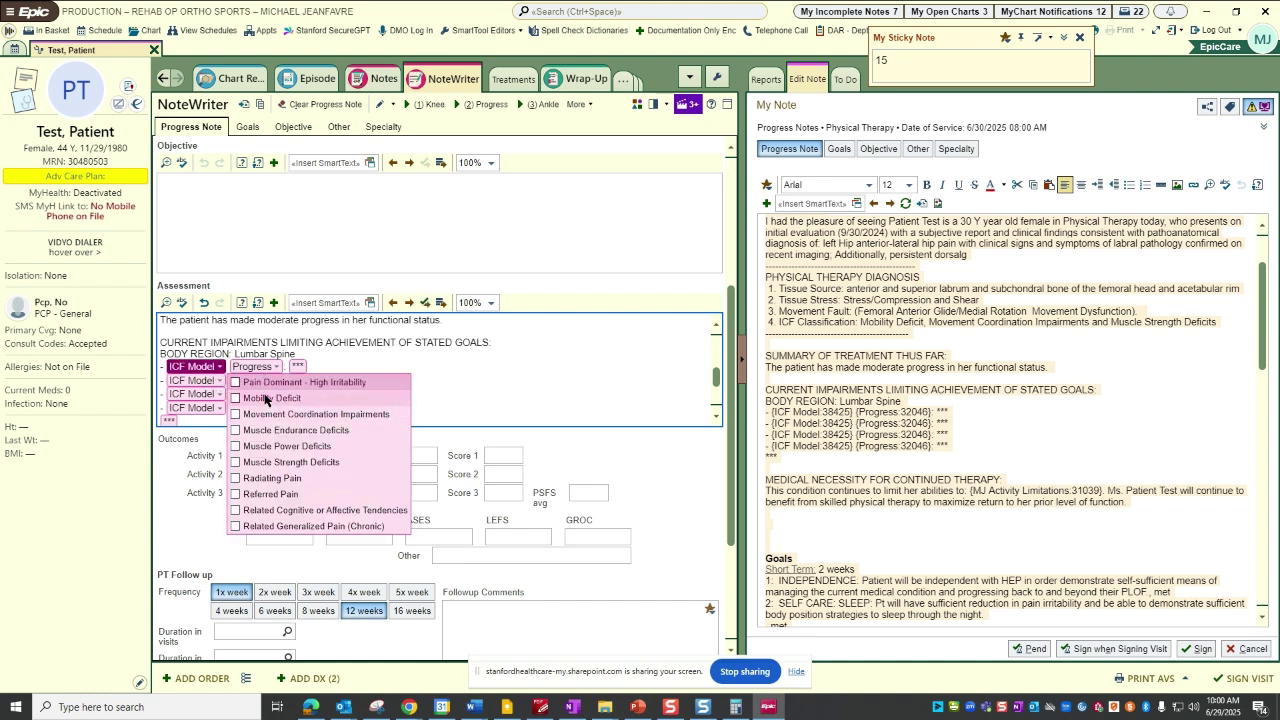
left_click(265, 399)
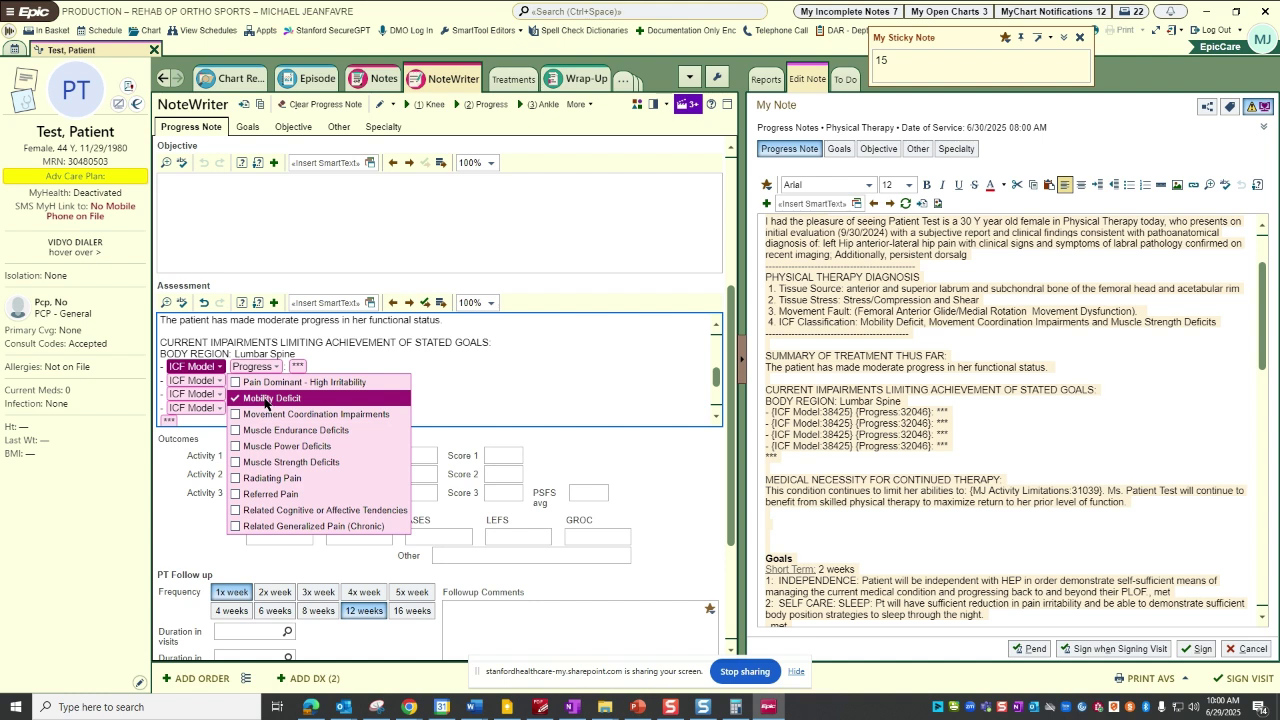
key("Return")
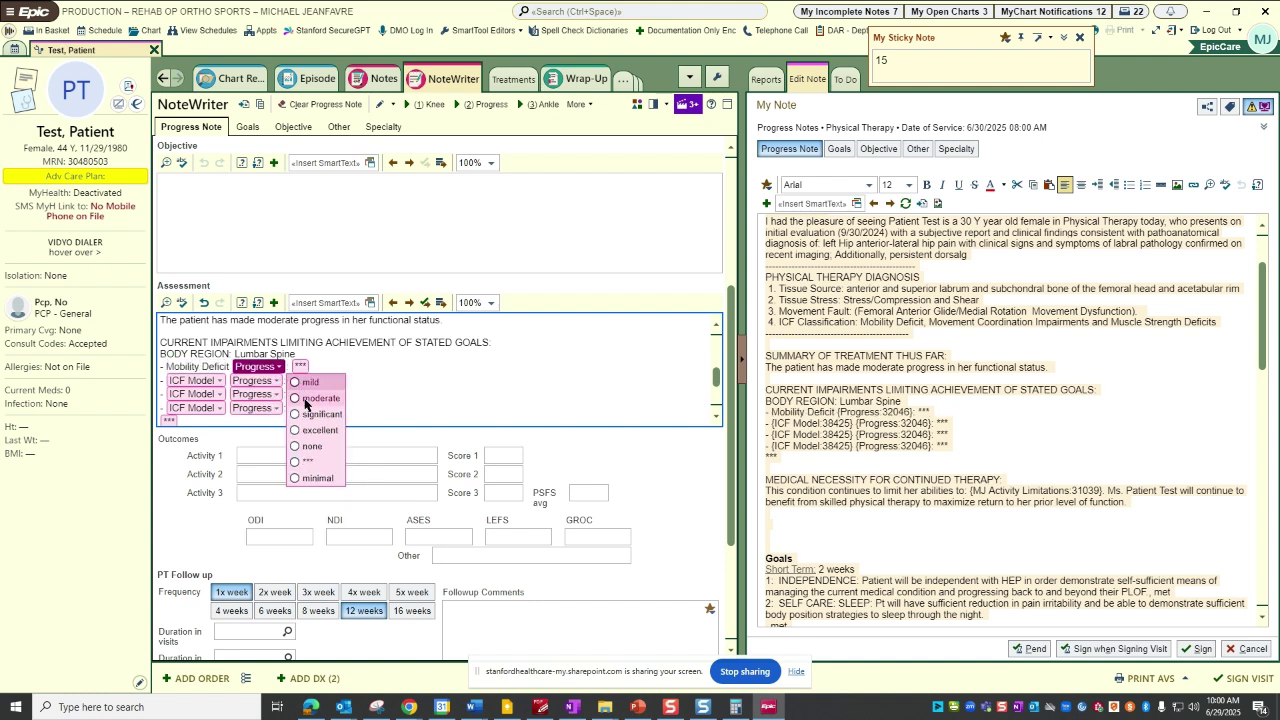
left_click(309, 387)
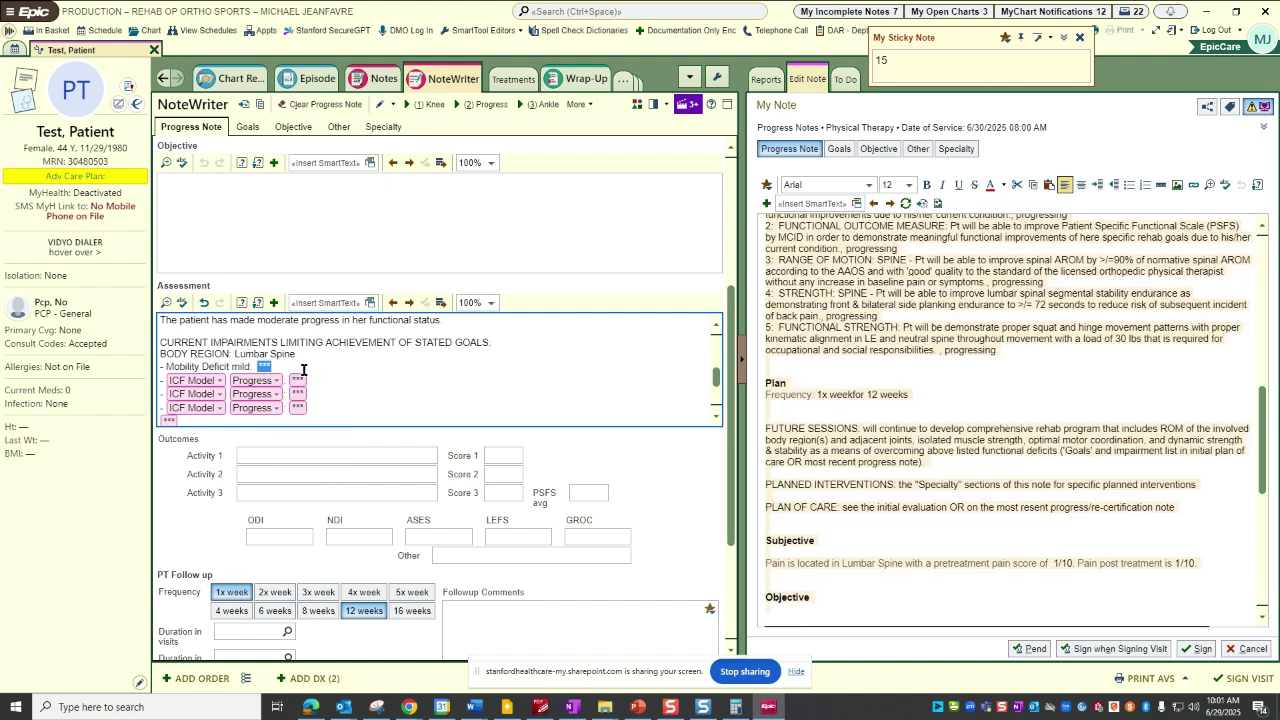
Step: Describe it as hypomobility at L5-S1, limited left hip internal rotation and extension, & thoracic extension
type("s")
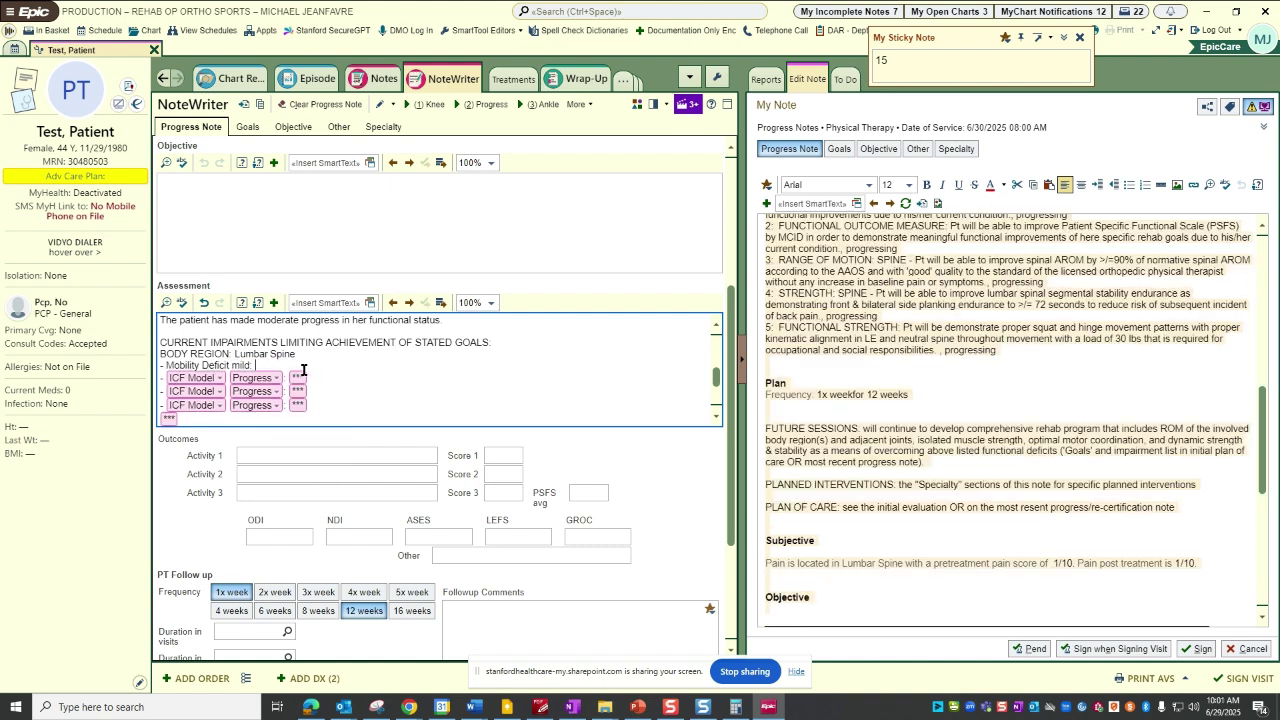
key("BackSpace")
type("hyp")
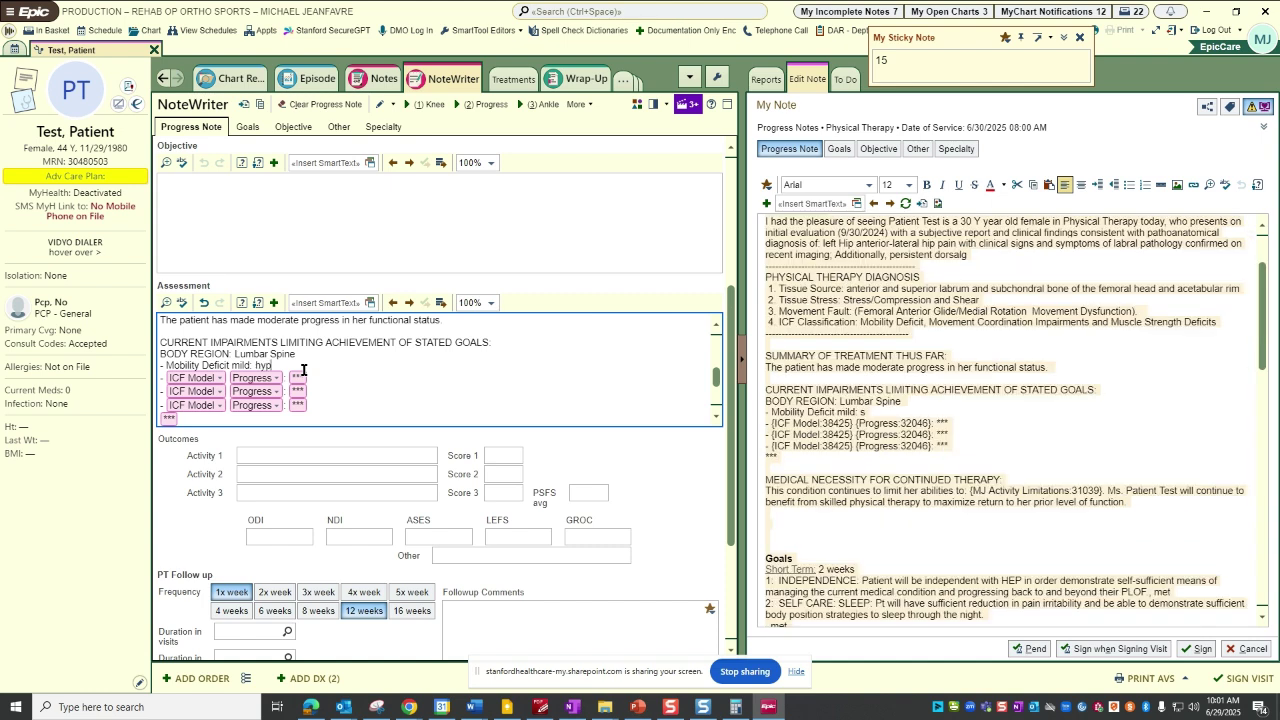
type("omobility at the L5")
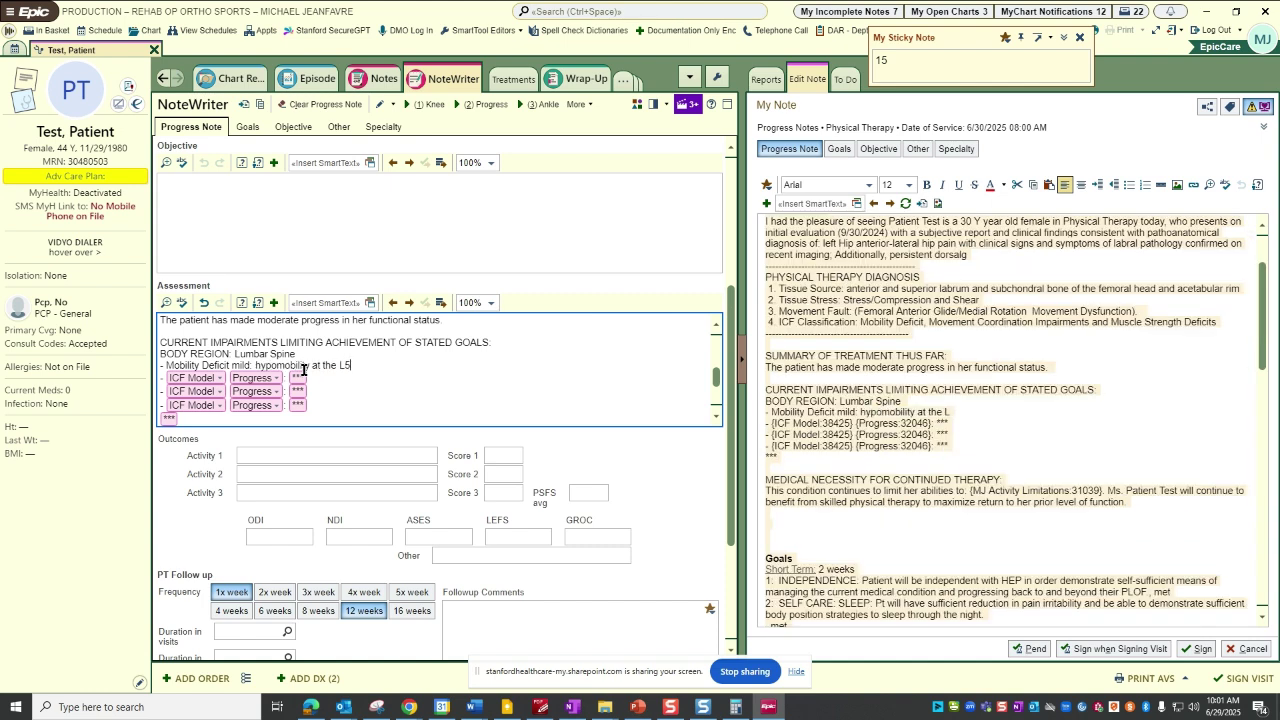
type("-S1, limited internal rotation and ext")
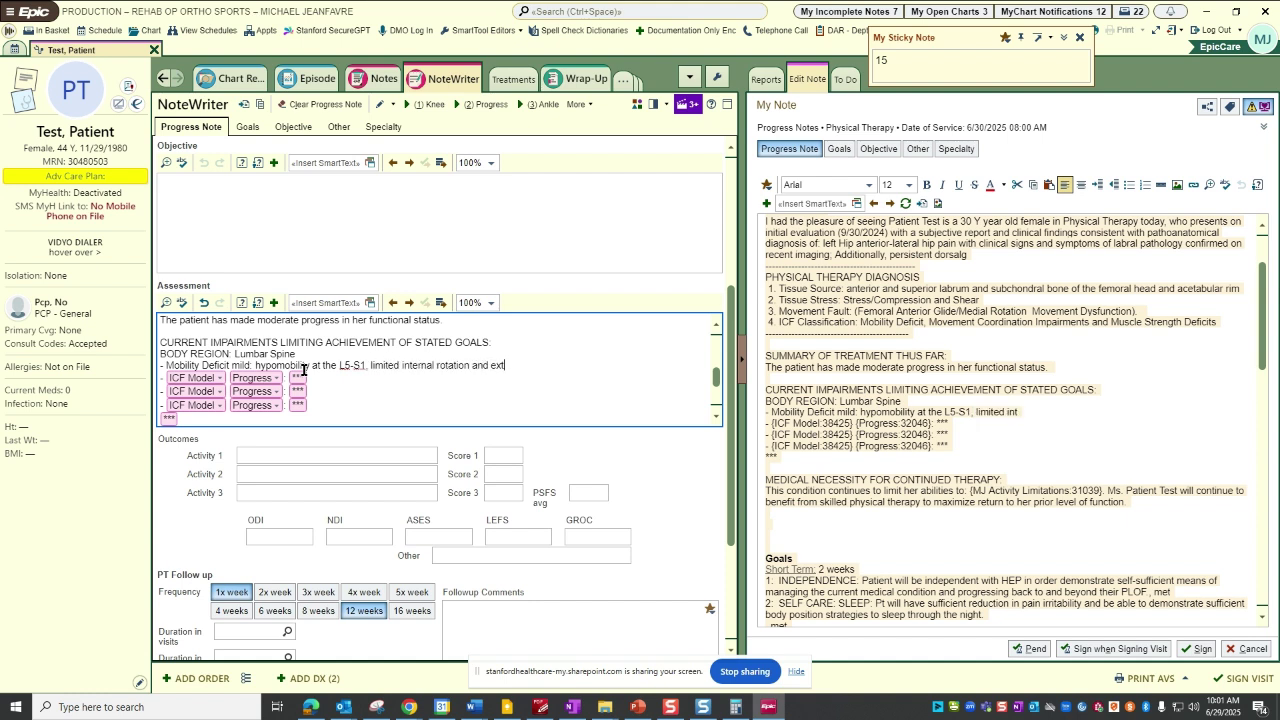
type("ension of left hip,")
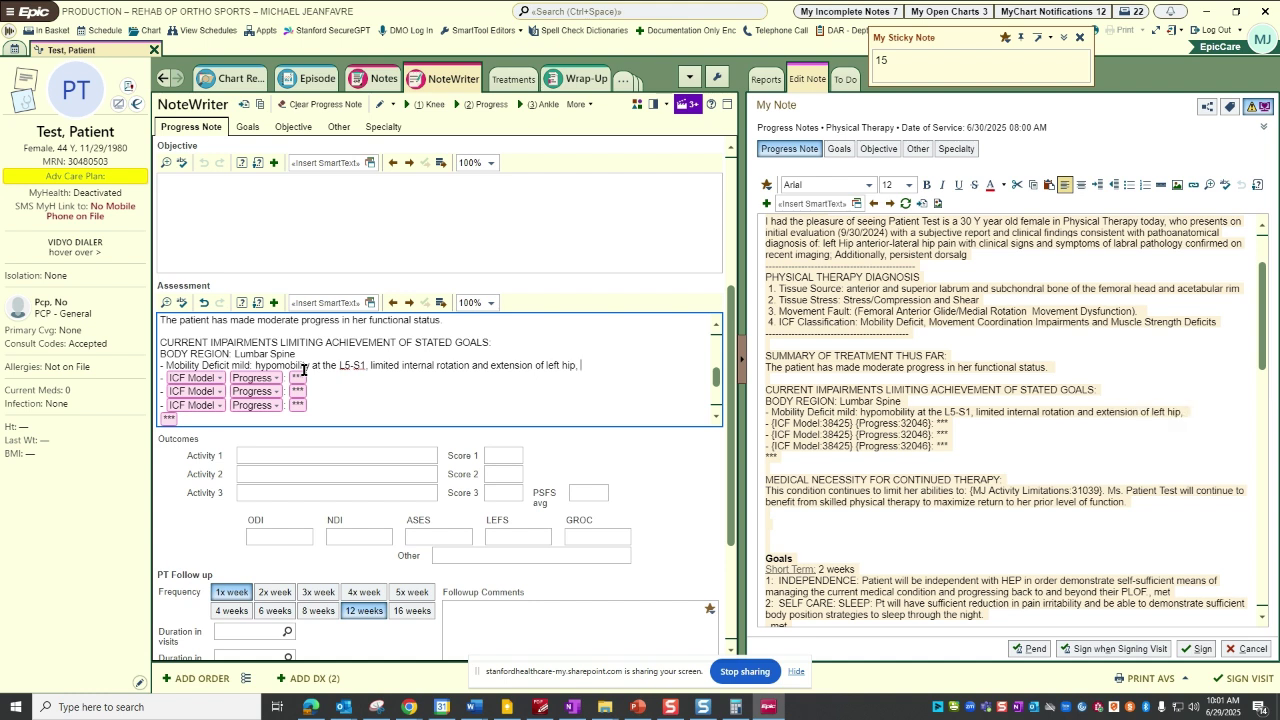
type("tyh")
key("BackSpace")
key("BackSpace")
type("& thoracic e")
type("xtne")
key("BackSpace")
key("BackSpace")
Step: Finish 'thoracic extension', then add Muscle Endurance Deficits rated significant as the second impairment
type("ension")
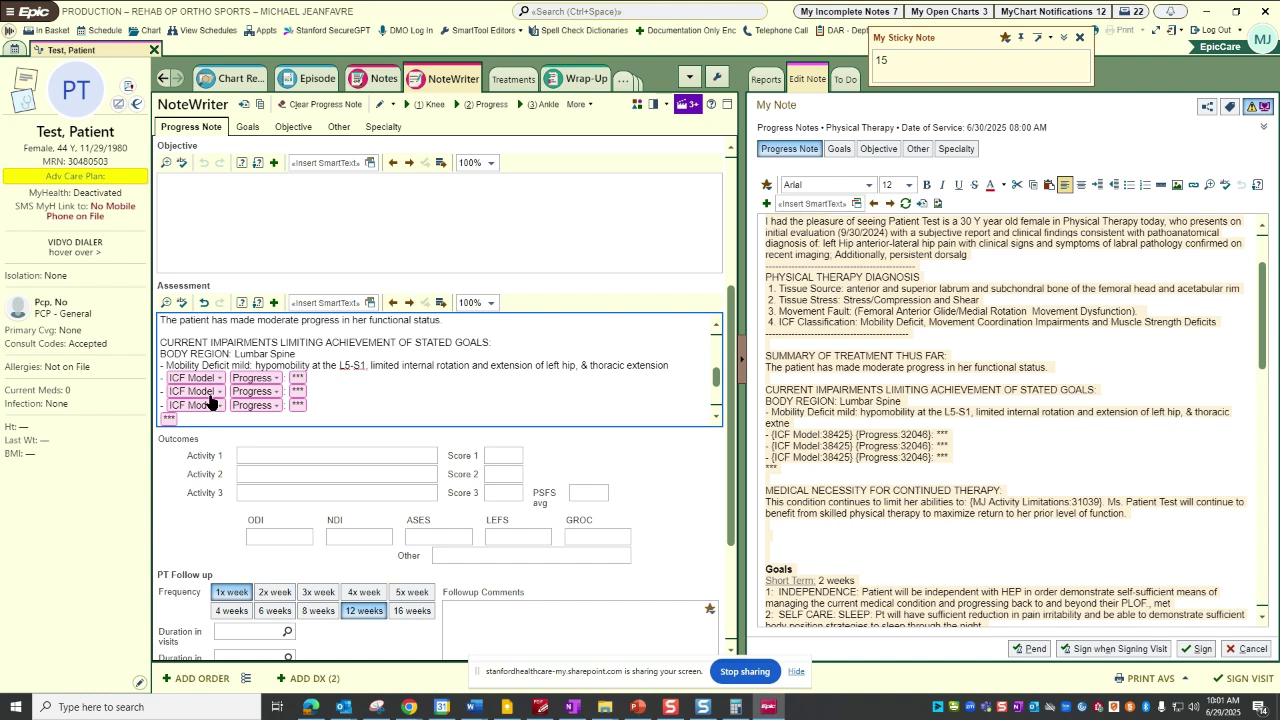
left_click(195, 380)
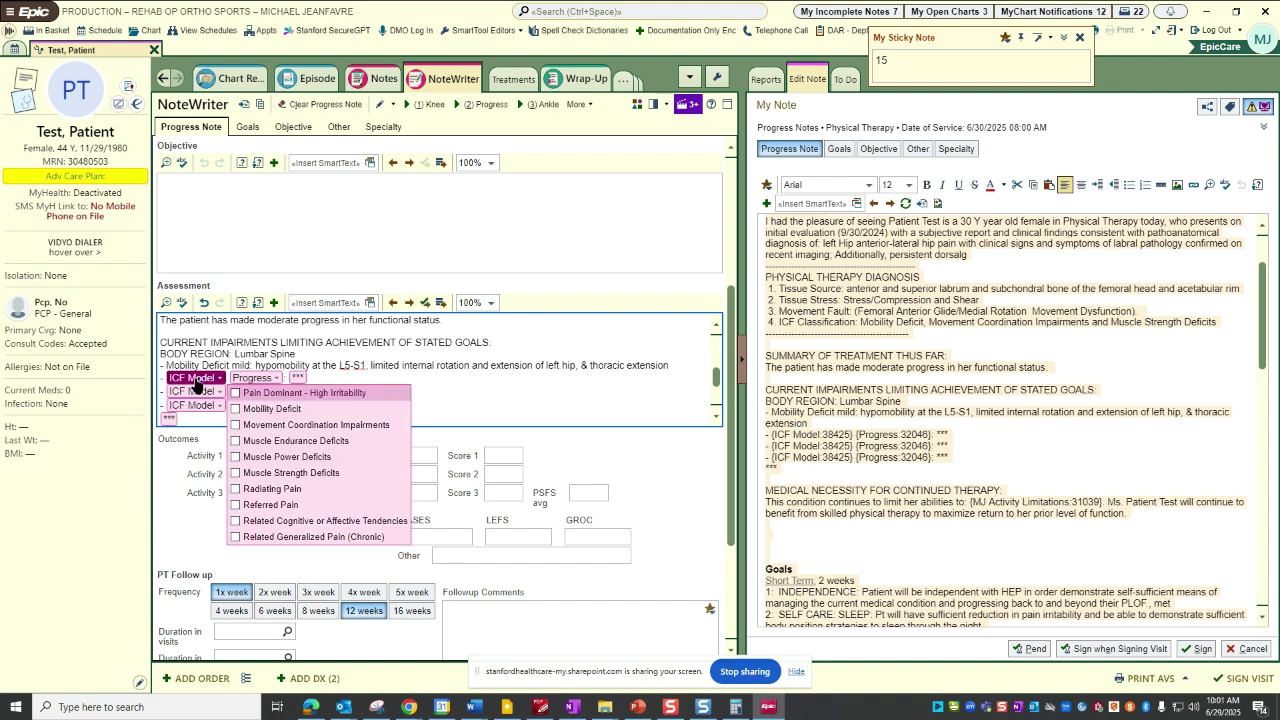
left_click(235, 444)
key("Return")
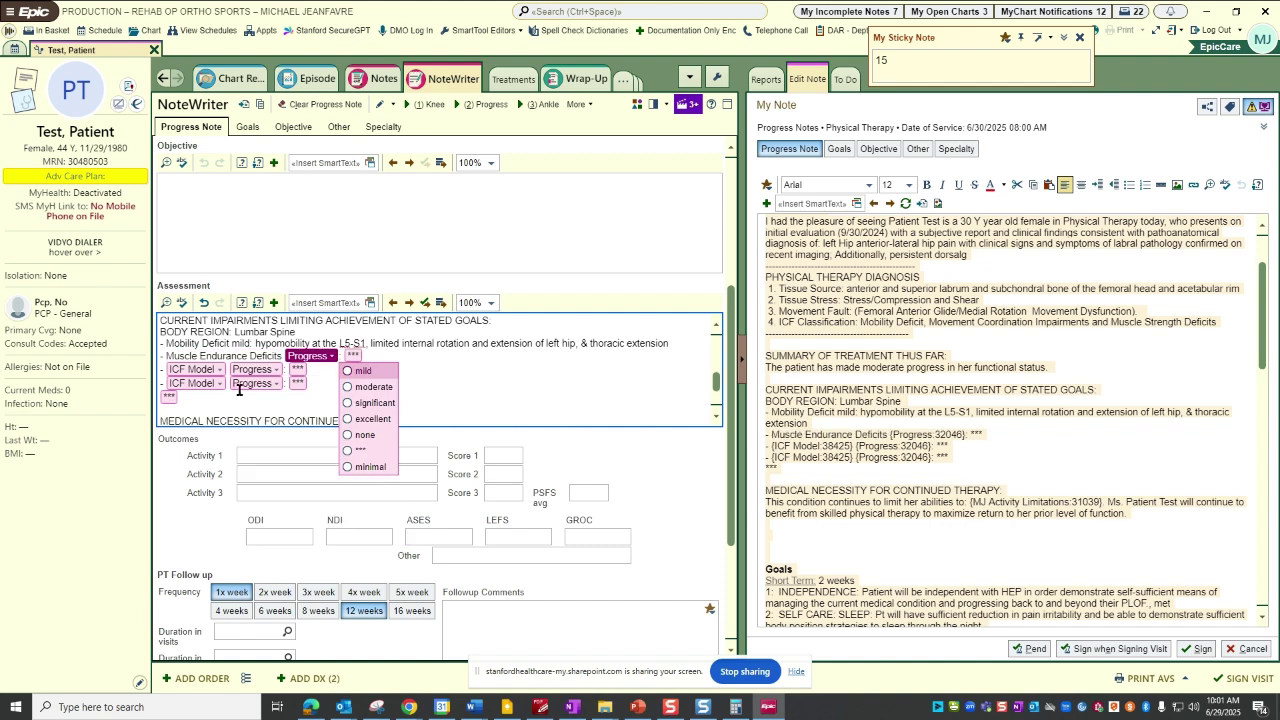
left_click(350, 406)
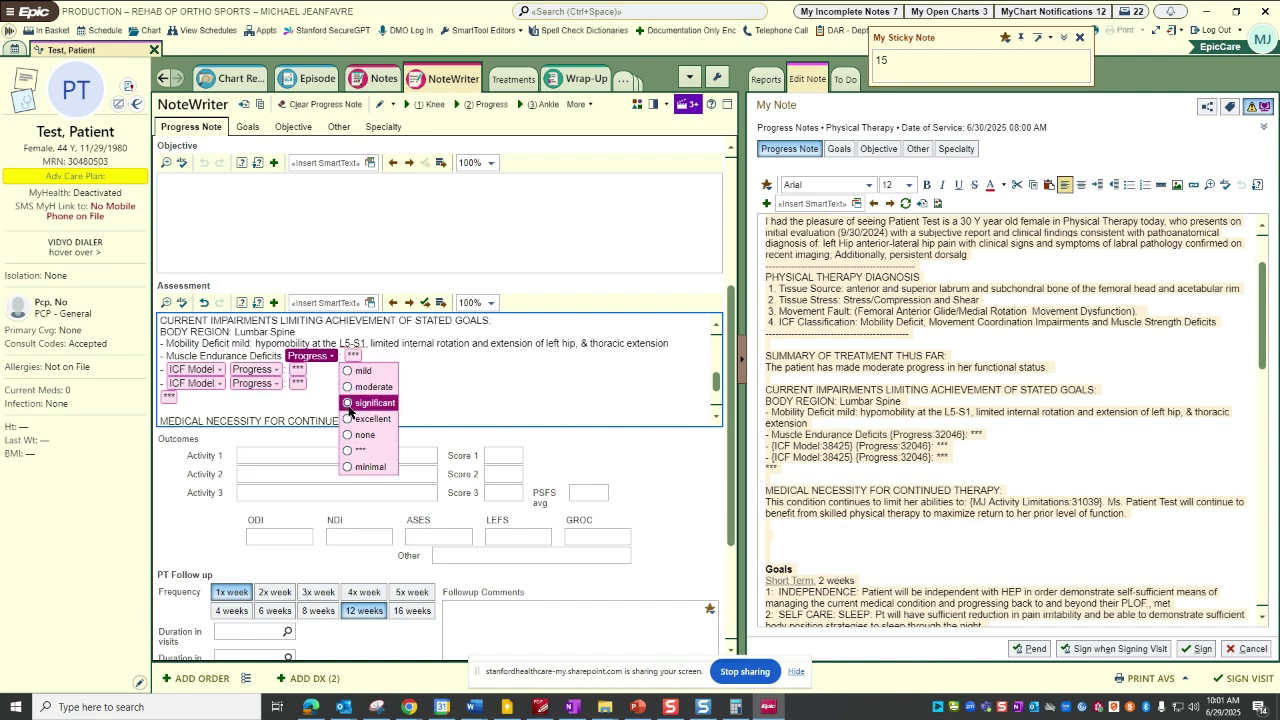
Step: Note limited core muscle endurance and bracing, with front and side planking <20 sec
type("limi")
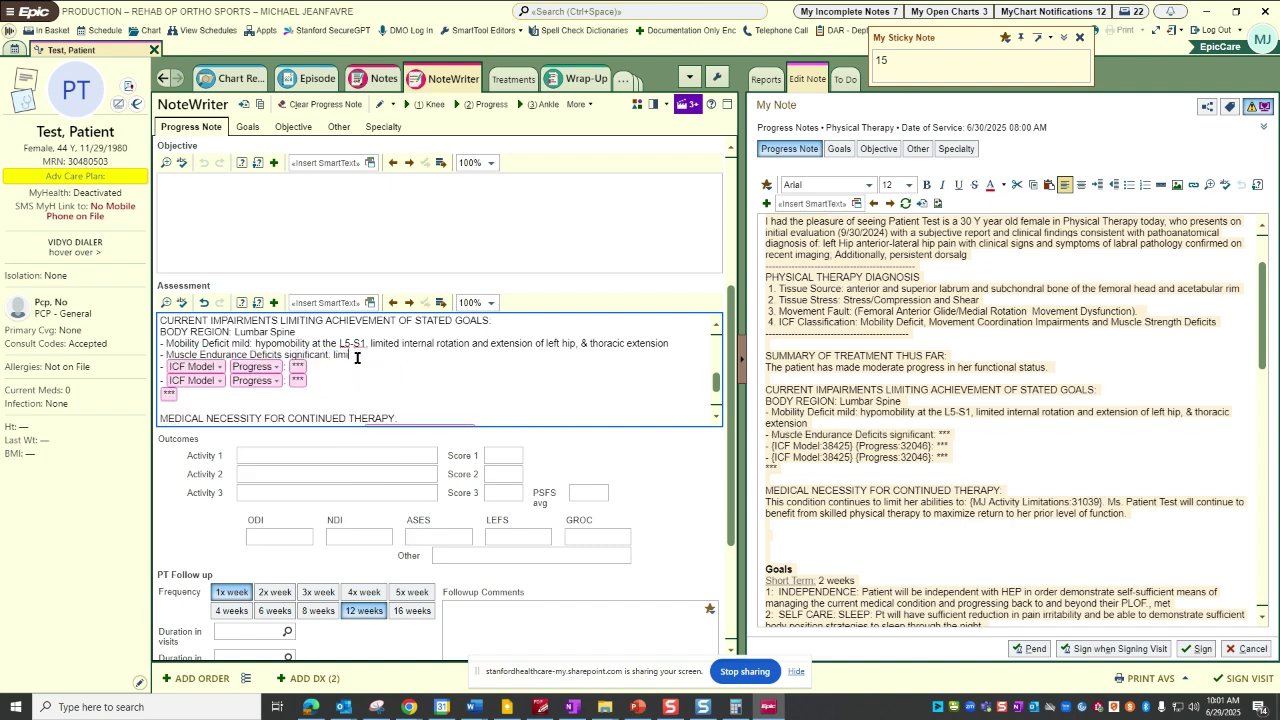
key("BackSpace")
key("BackSpace")
key("BackSpace")
key("BackSpace")
key("BackSpace")
key("BackSpace")
key("BackSpace")
key("BackSpace")
key("BackSpace")
key("BackSpace")
type("cor")
type("e br")
type("musc")
type("le endurance an")
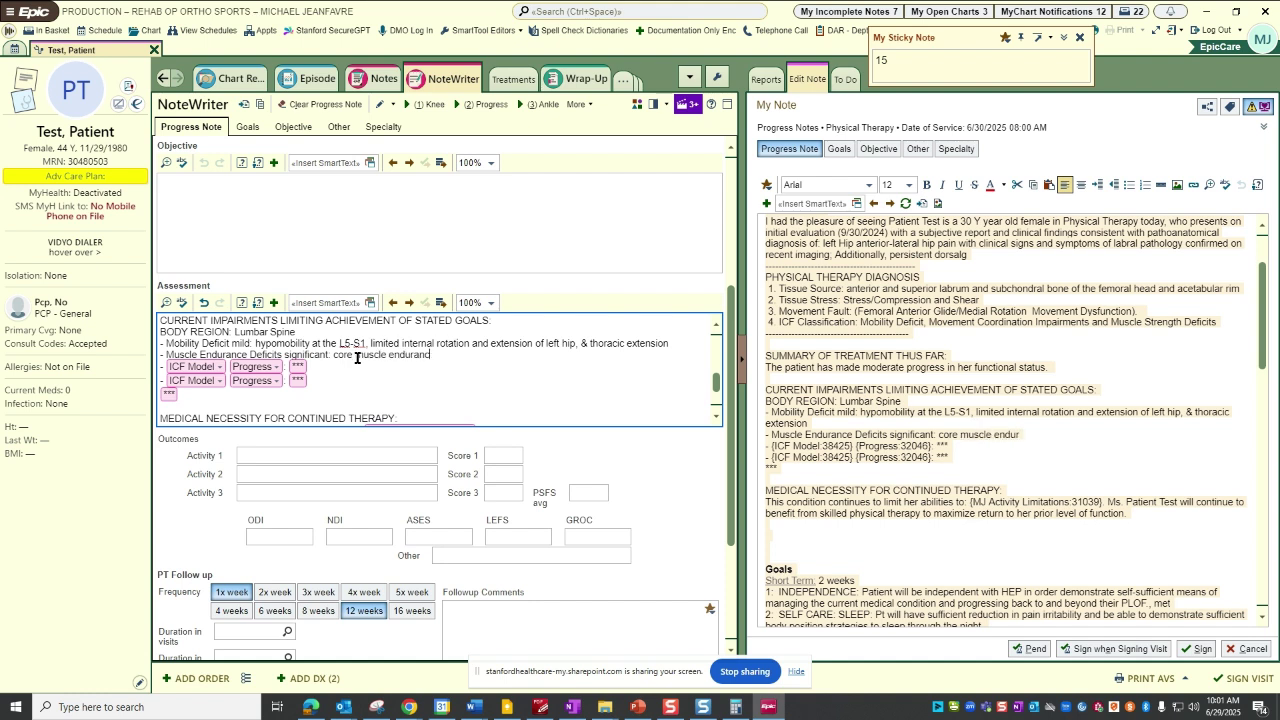
type("d bracing with fro")
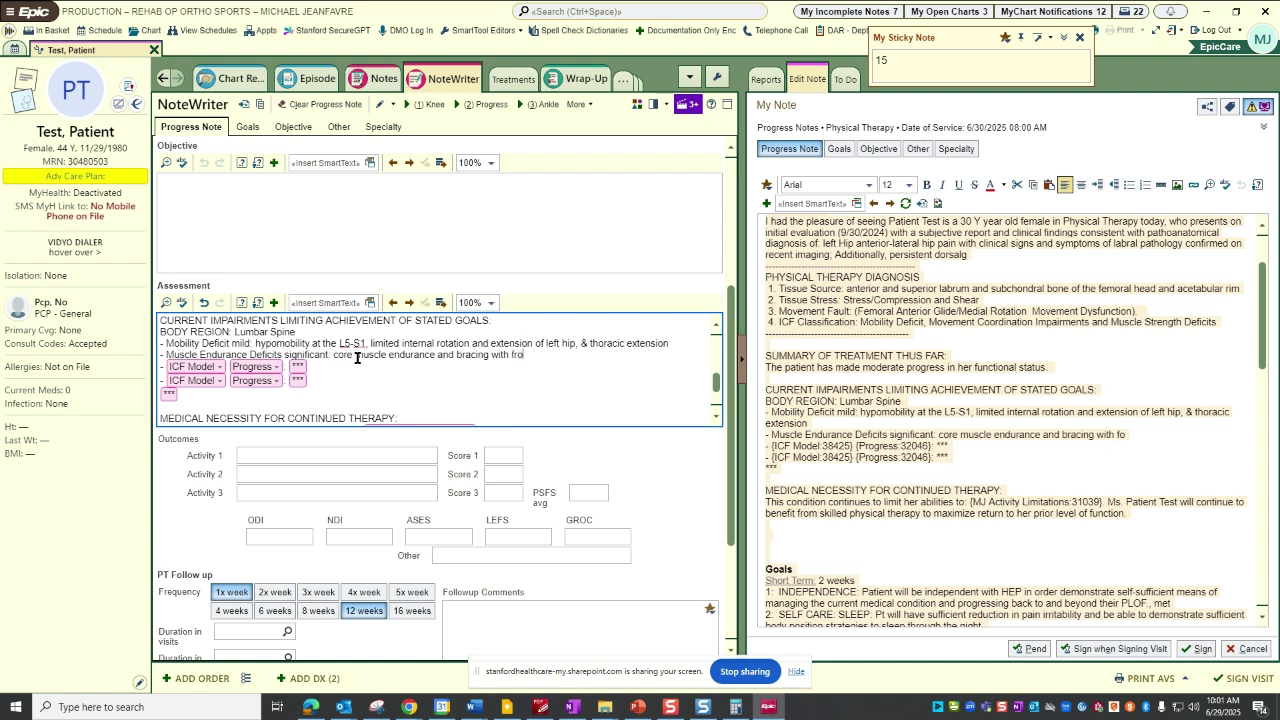
type("nt and side ")
type("plankin")
type("g wi")
type("th")
key("BackSpace")
key("BackSpace")
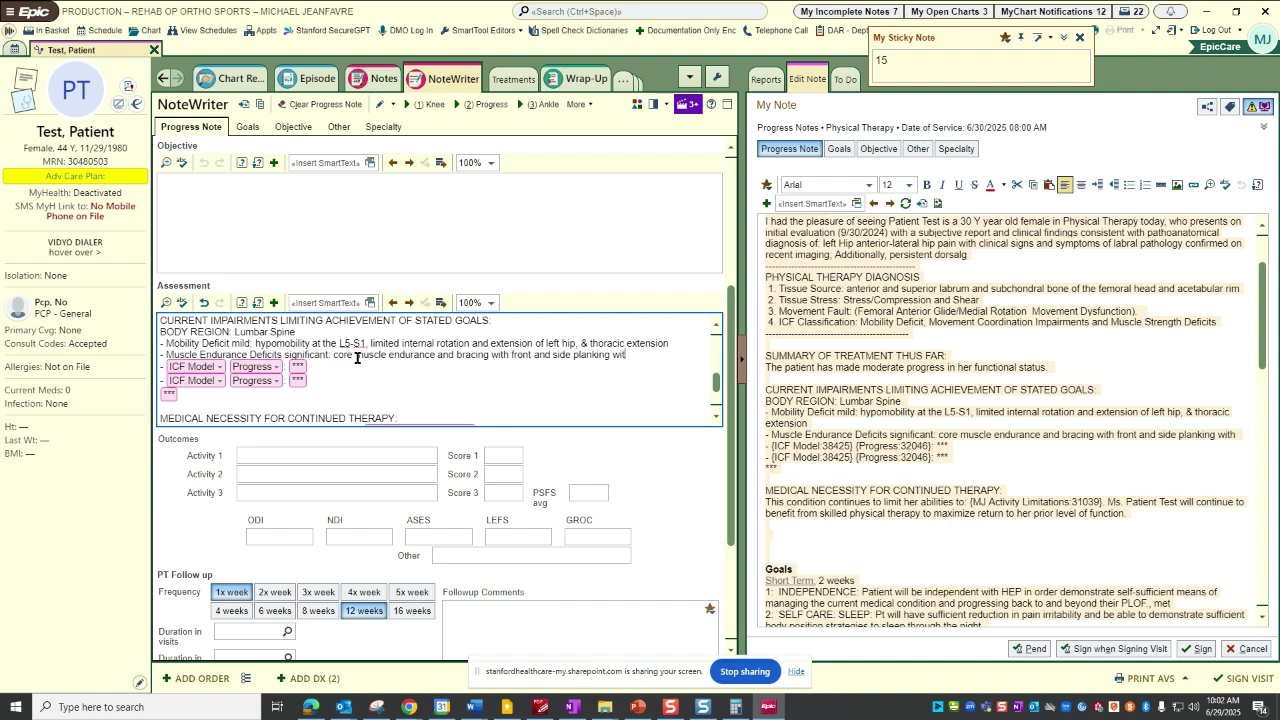
type("<20 sec")
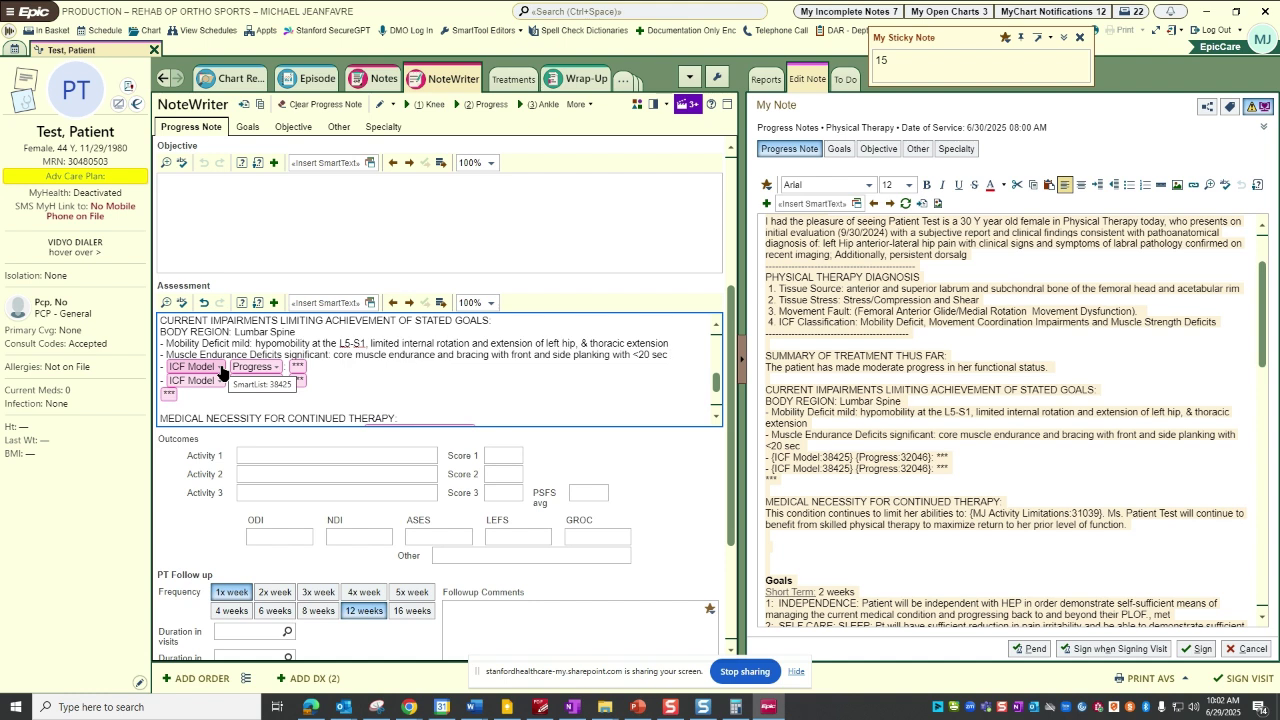
Step: Add that this limits standing 30 deg flexed for dish washing & maternal responsibilities
type("with")
key("BackSpace")
key("BackSpace")
key("BackSpace")
type("hich corr")
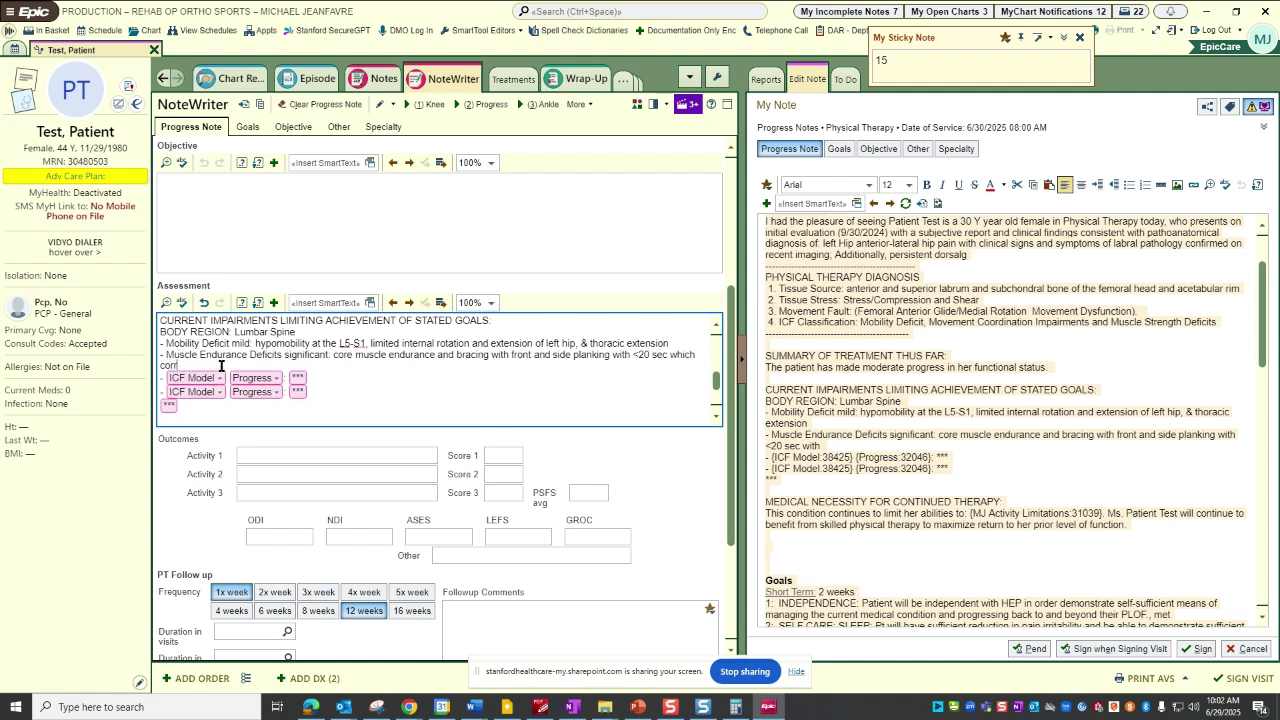
type("elates with limited capaci")
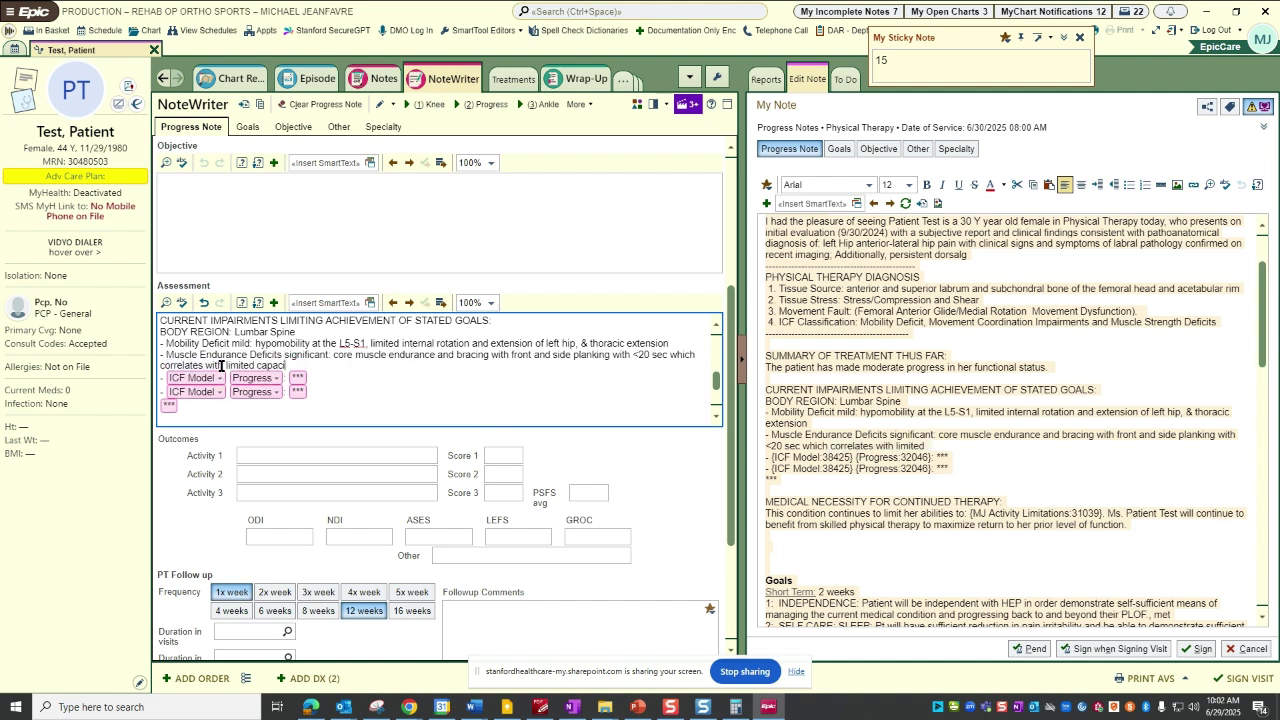
type("ty to stand in a ")
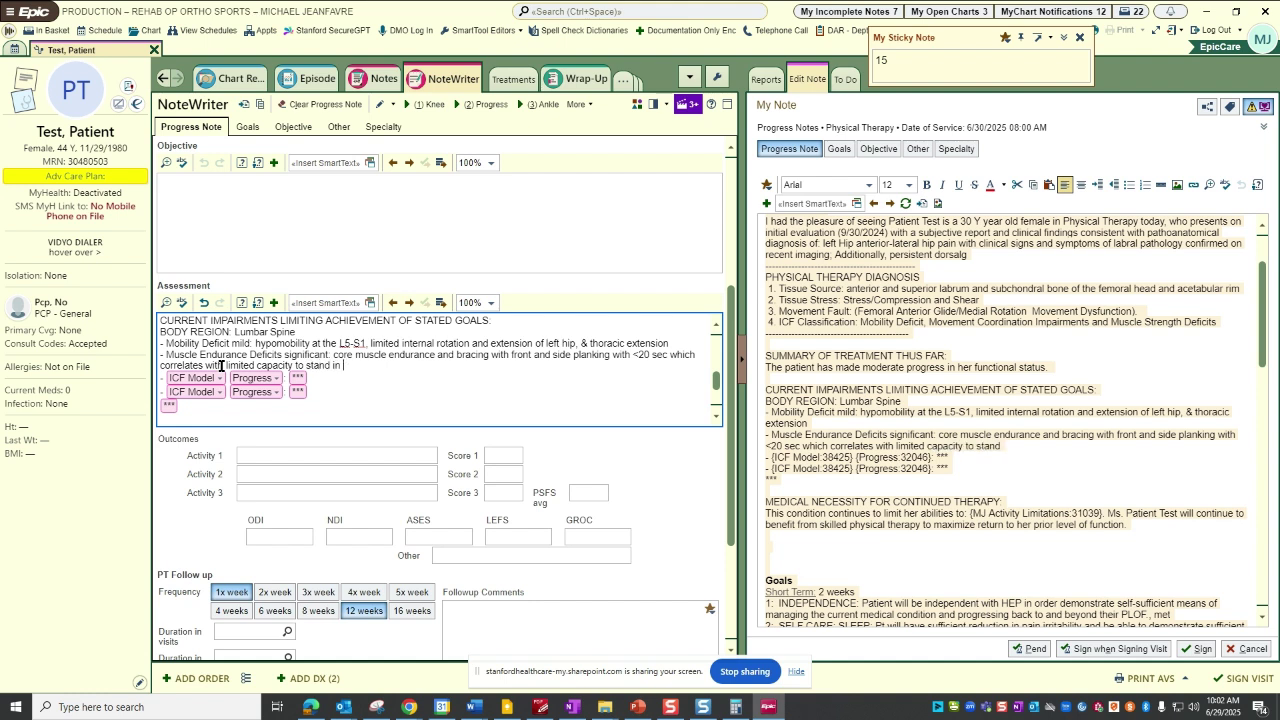
type("30 deg f")
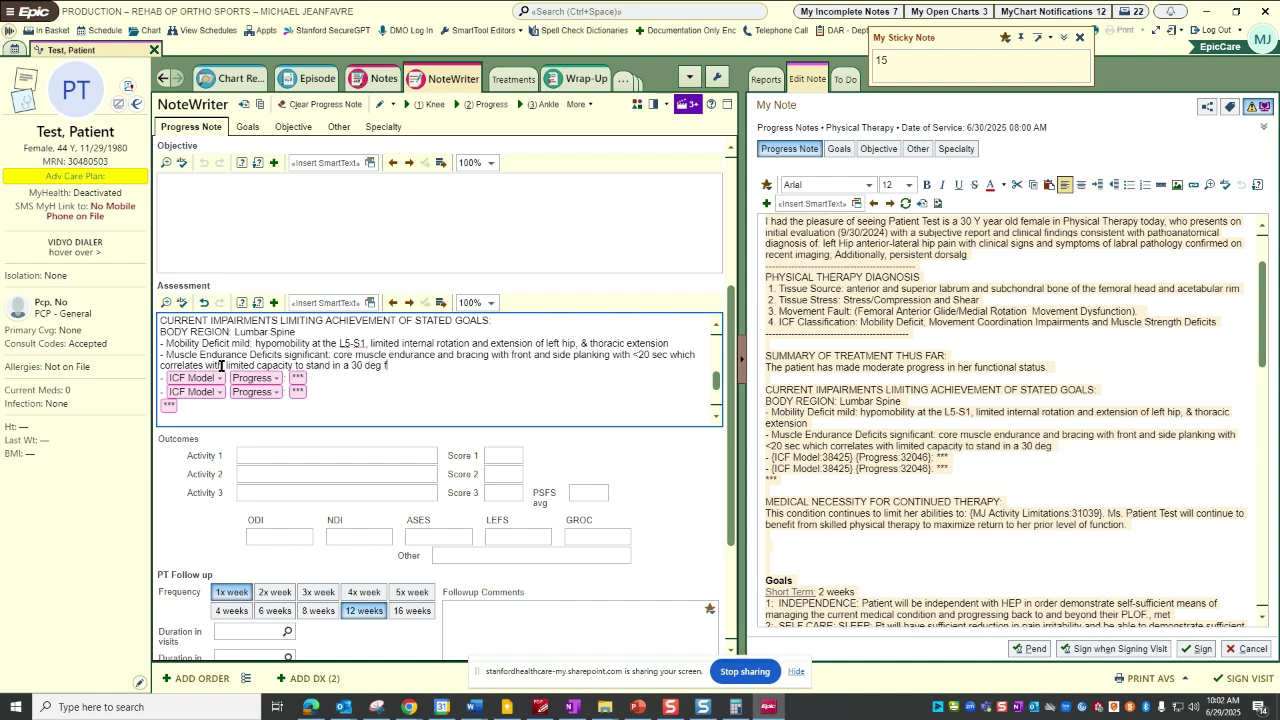
type("lexed over position for ")
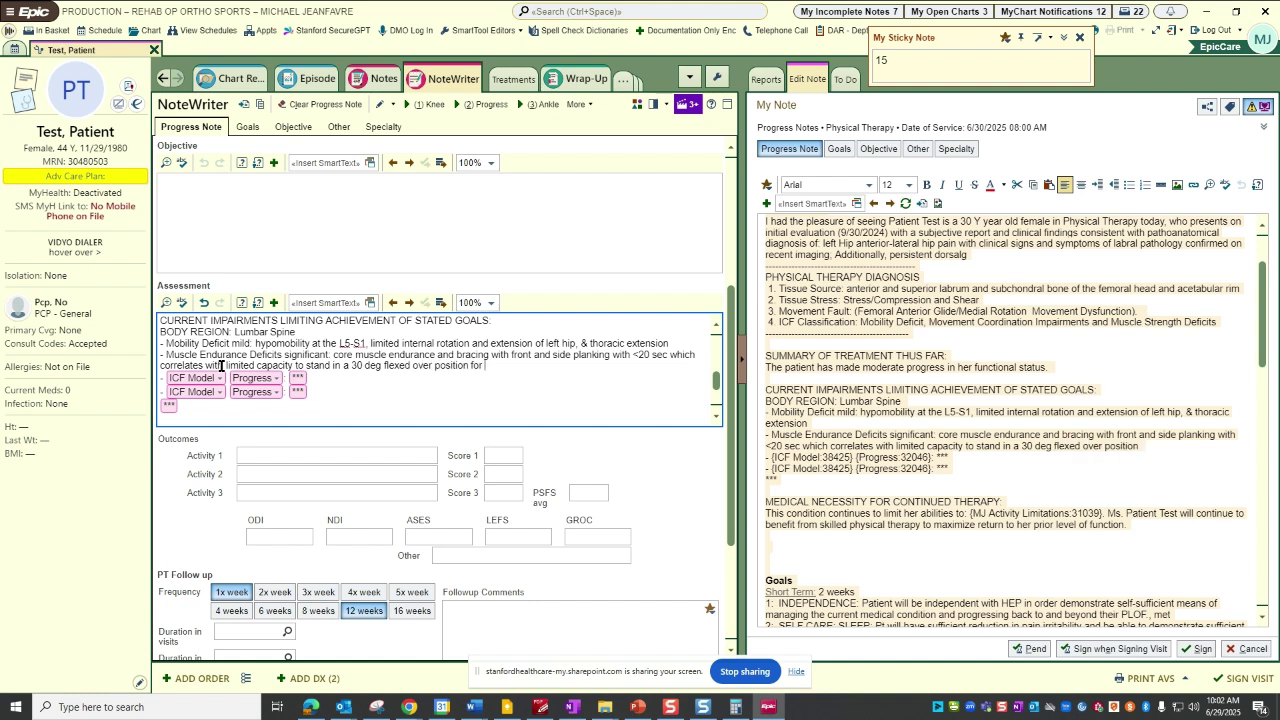
type("laundry, dish washing a")
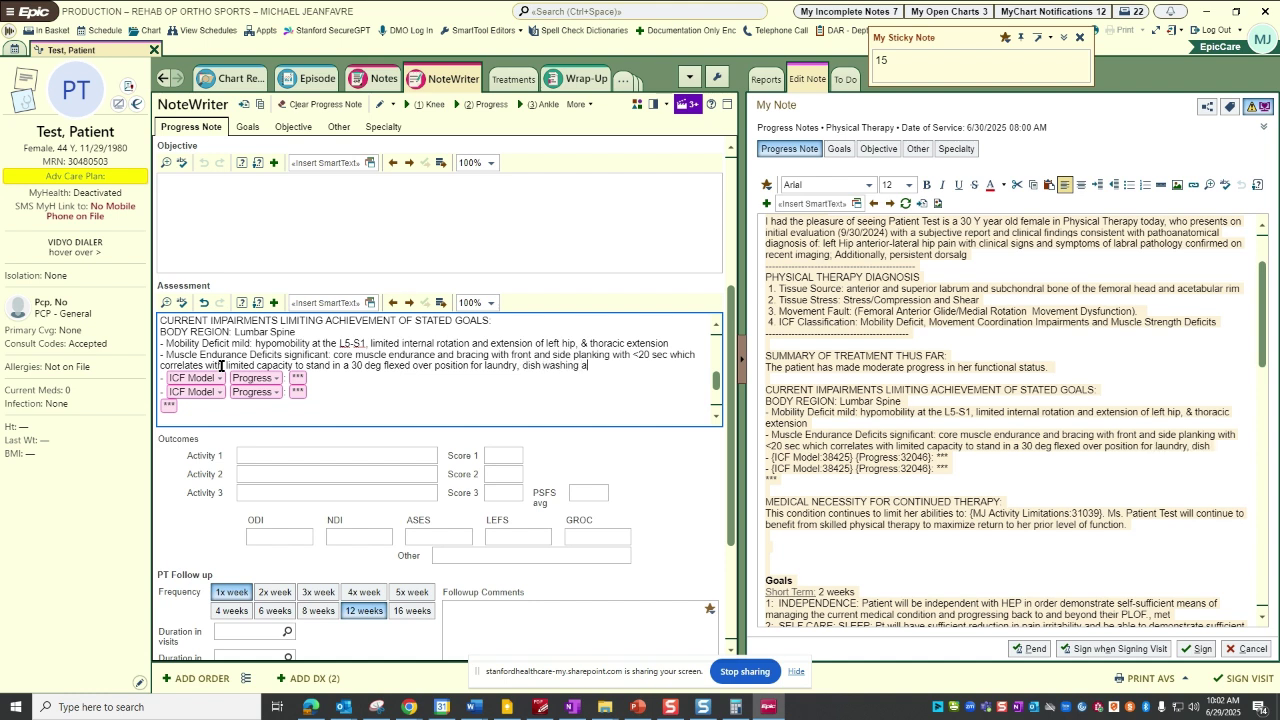
key("BackSpace")
type("& mater")
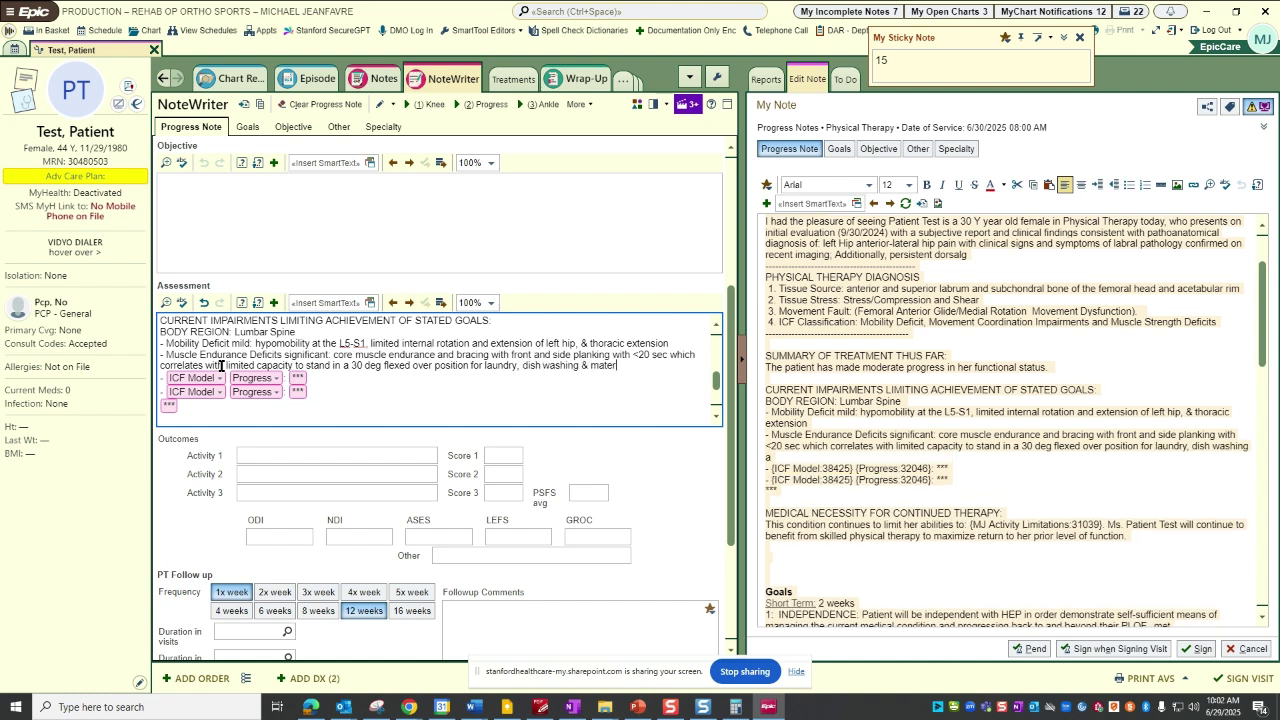
type("nal responsibi")
type("lti")
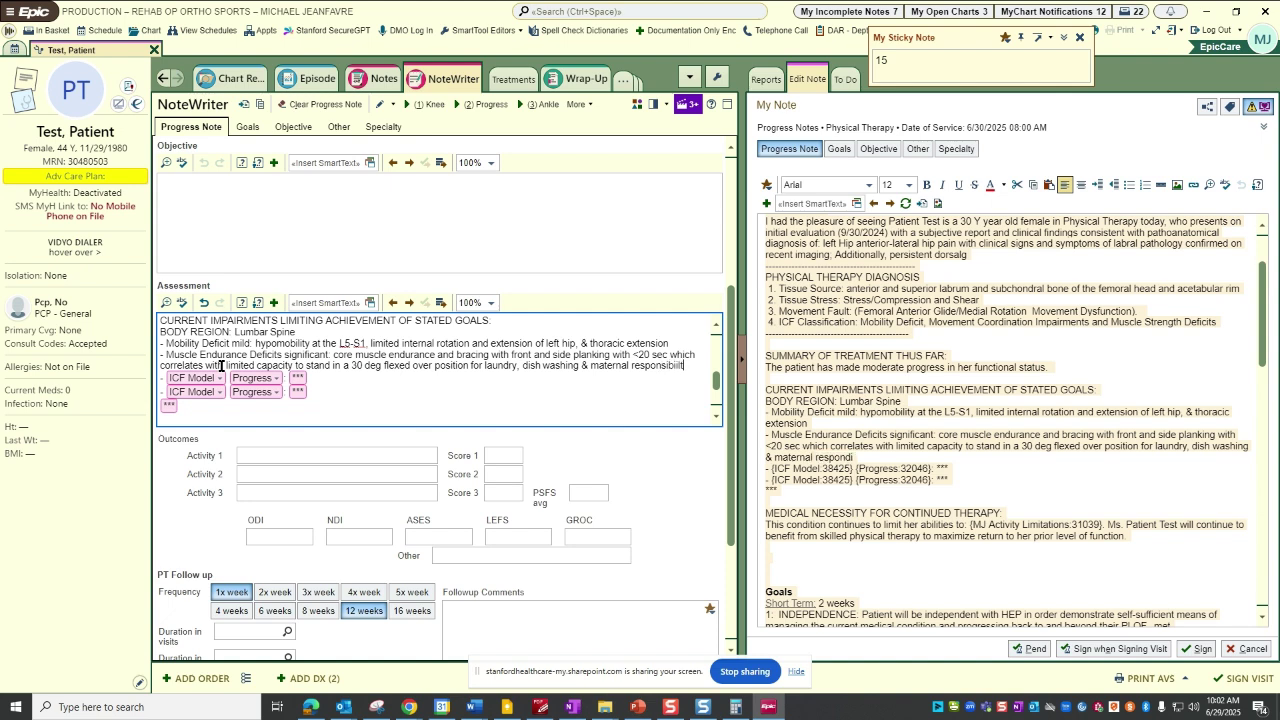
key("BackSpace")
key("BackSpace")
type("ities")
Step: In the enlarged Assessment editor, add a Muscle Strength Deficits impairment rated moderate
left_click(193, 378)
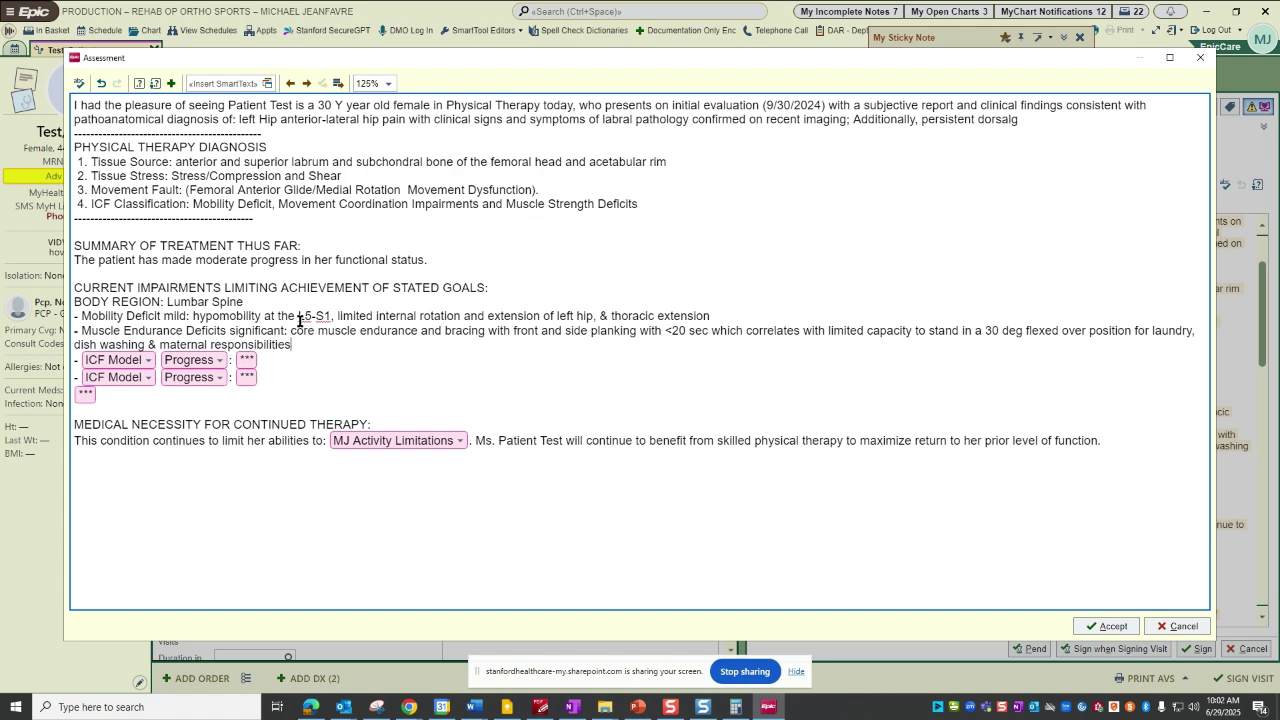
left_click(150, 362)
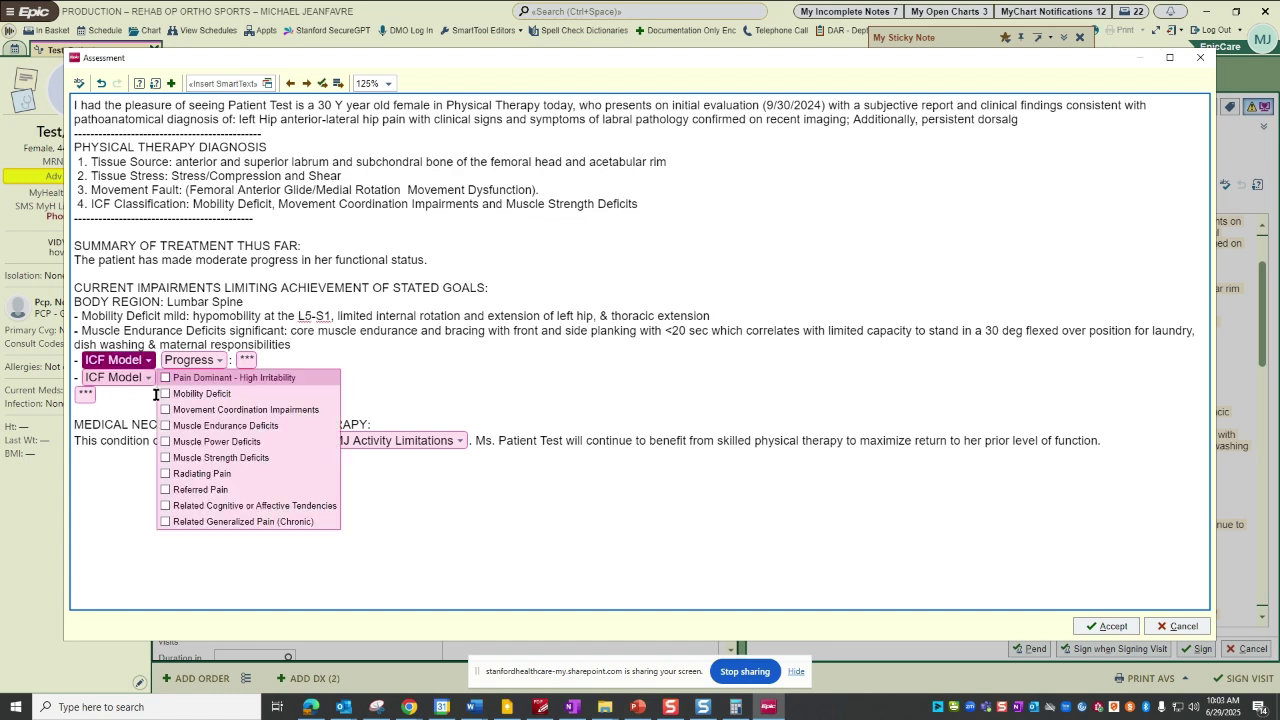
double_click(166, 457)
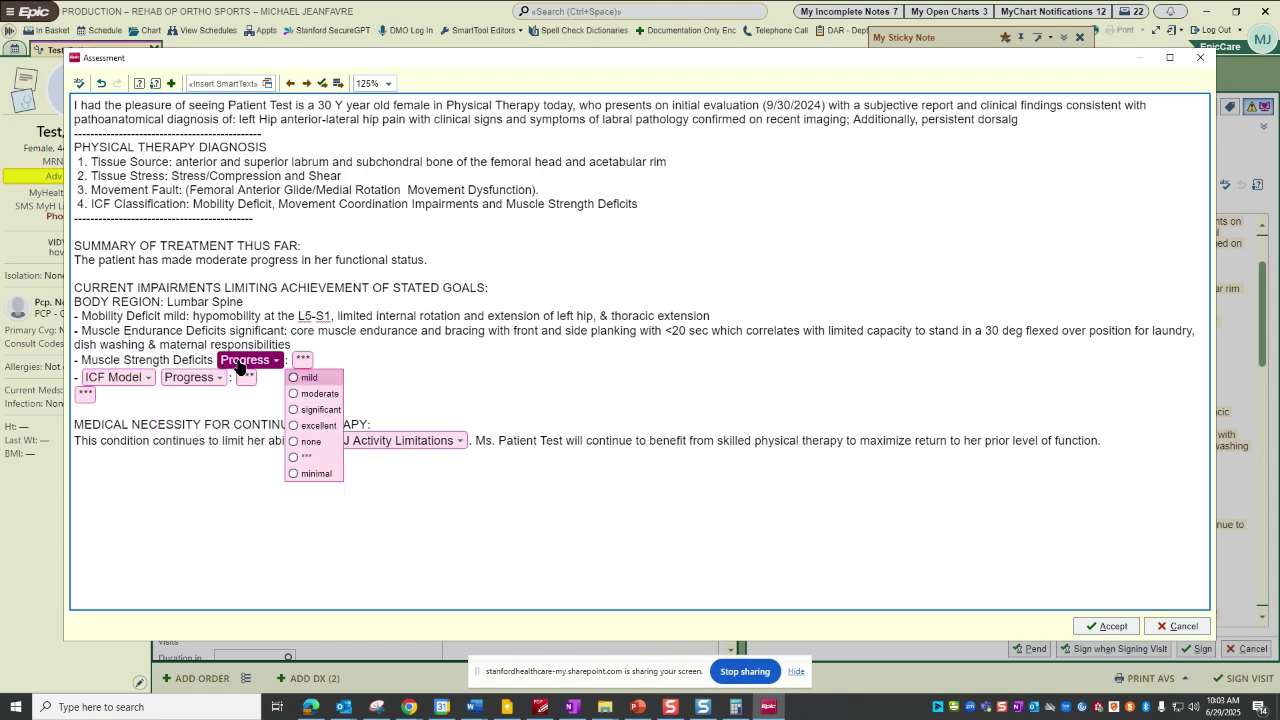
left_click(301, 394)
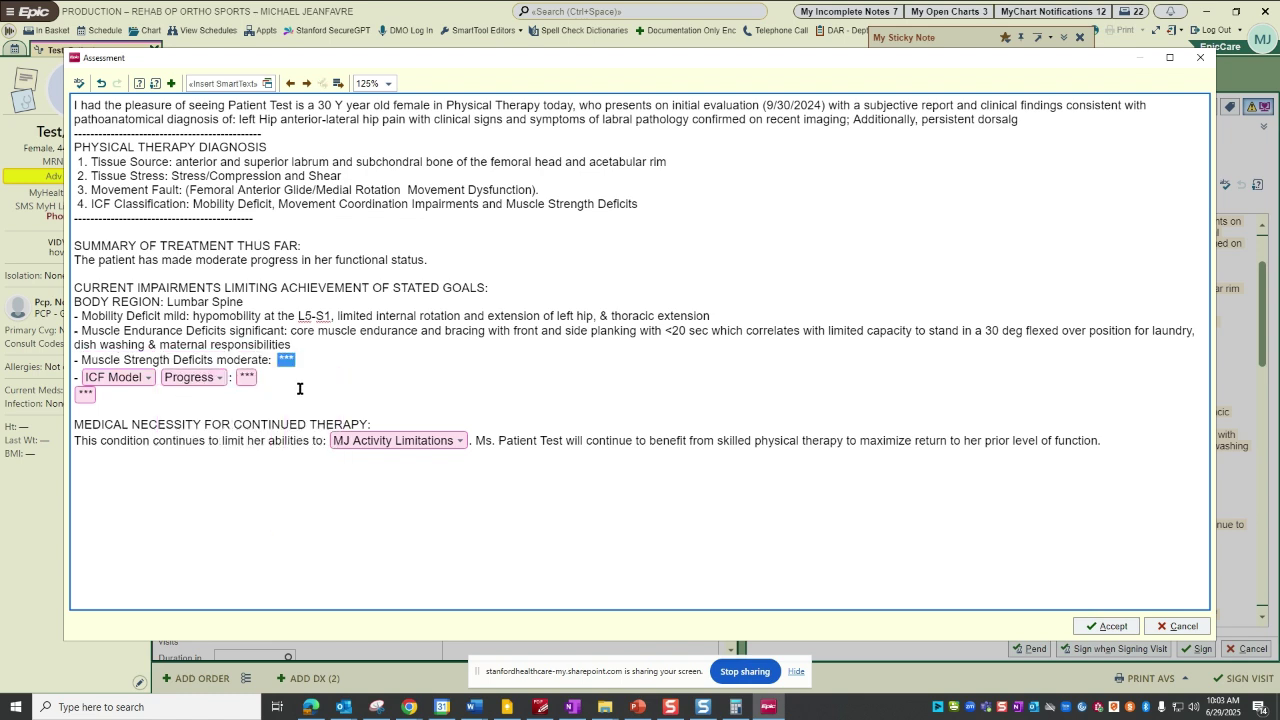
Step: Describe hip abduction and extension force at 65% of norms, 16% peak force relative to body weight
type("hip abduction")
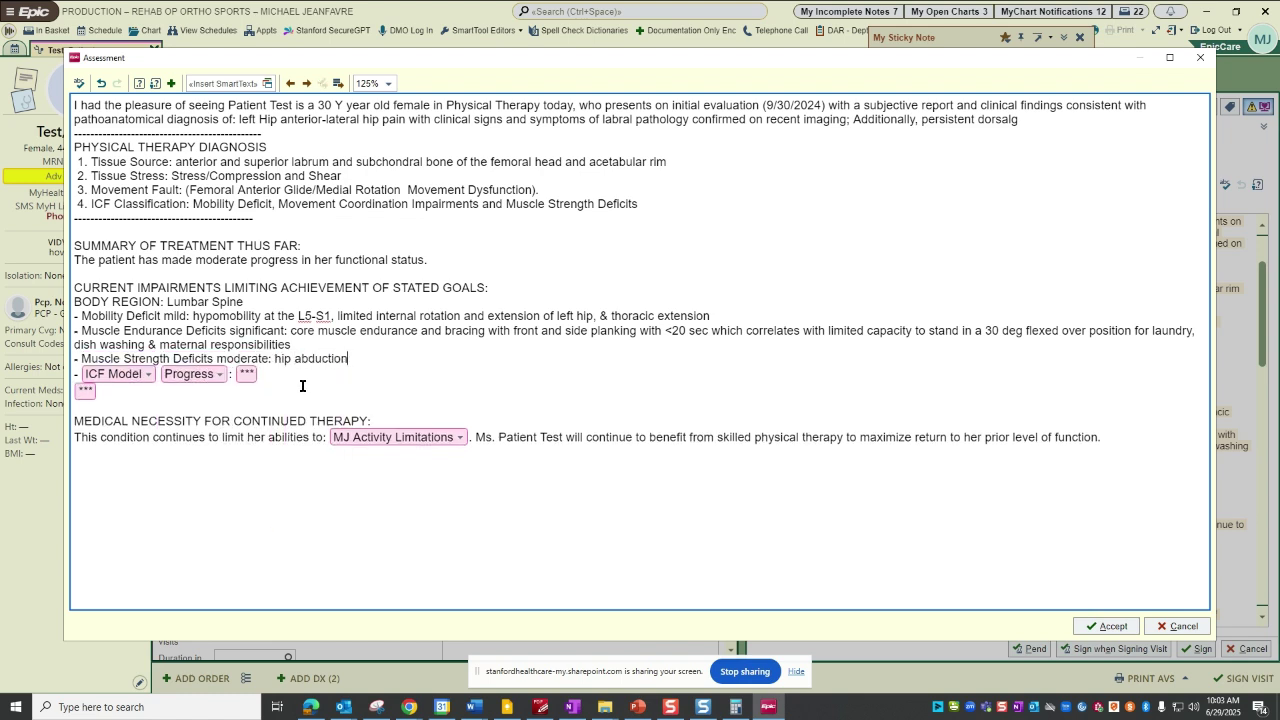
type(" and extension force capacity ")
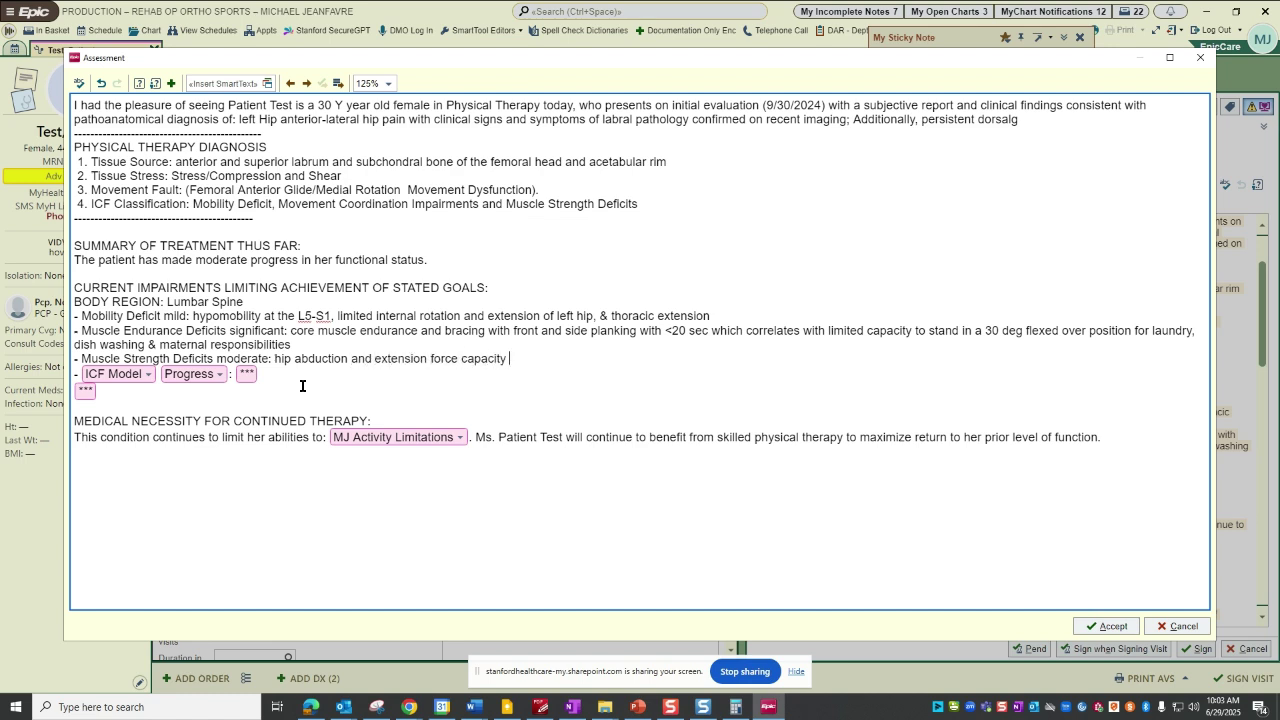
type("@ 65% of norma")
key("BackSpace")
key("BackSpace")
key("BackSpace")
type("ms with 16")
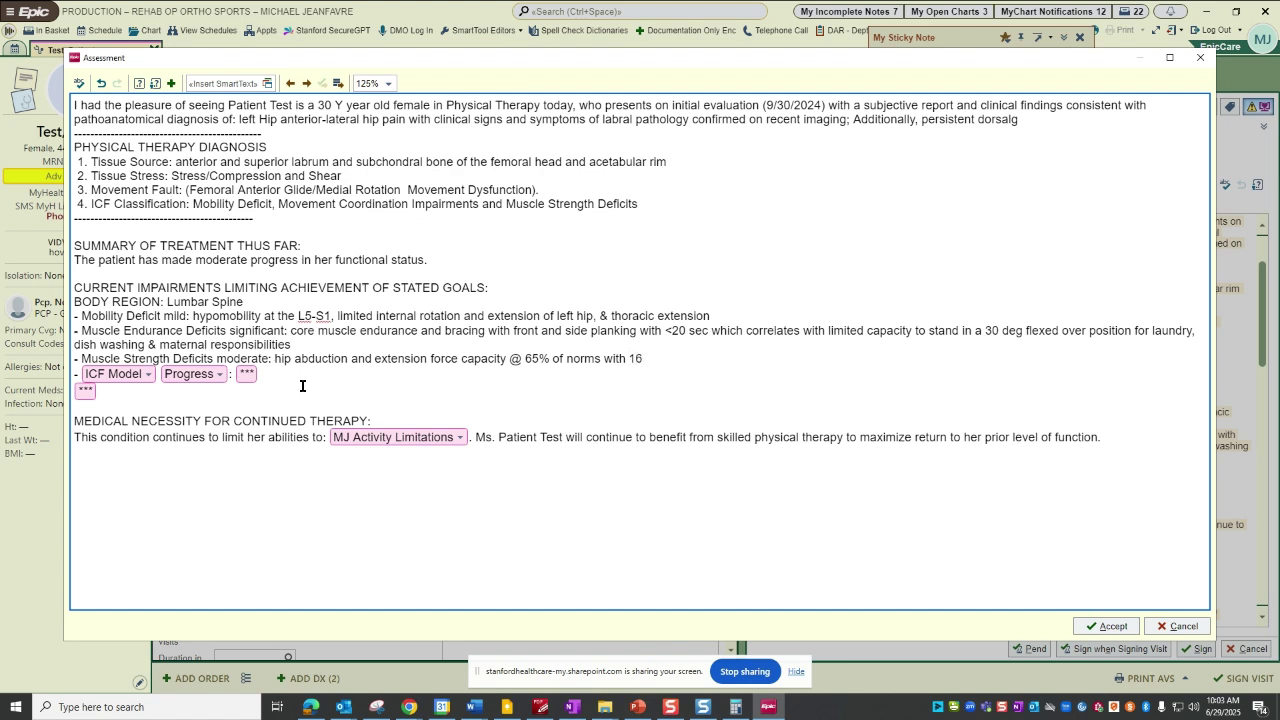
type("% ")
type("for")
key("BackSpace")
key("BackSpace")
key("BackSpace")
key("BackSpace")
type("peak force relative to d")
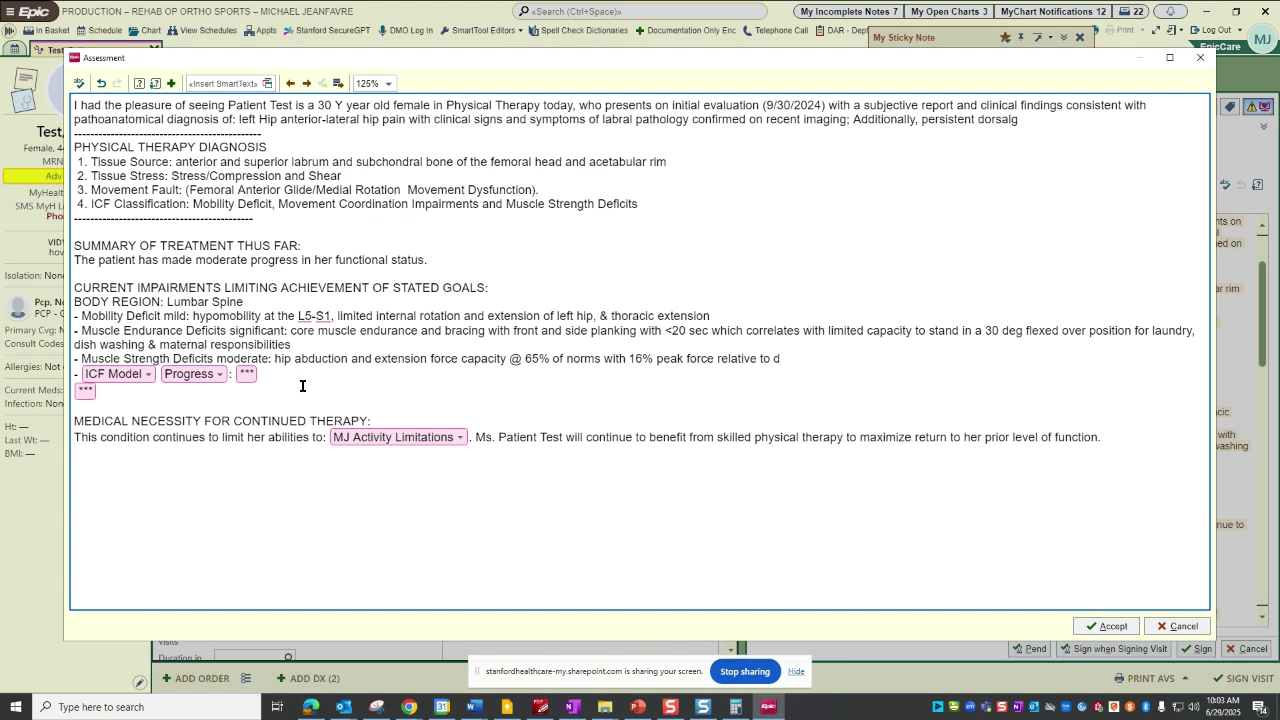
key("BackSpace")
type("body weight")
Step: Remove the ICF Model pick list from the second impairment line
key("F2")
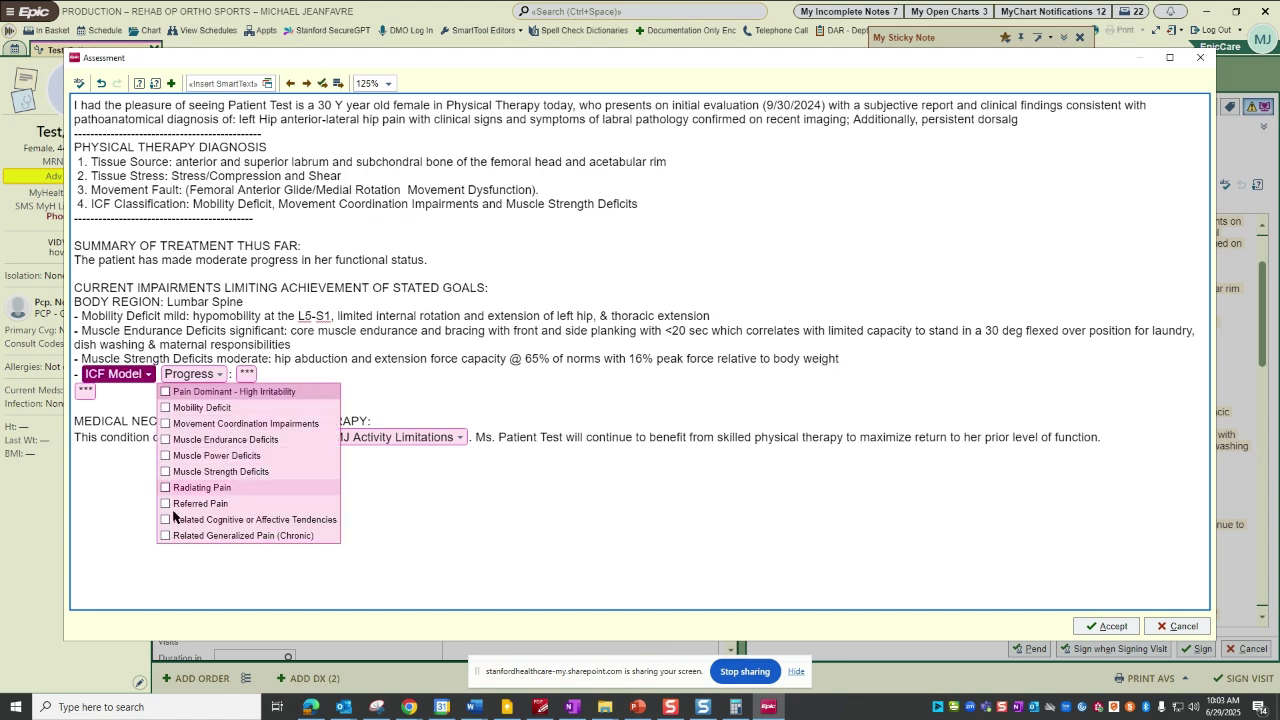
left_click(133, 394)
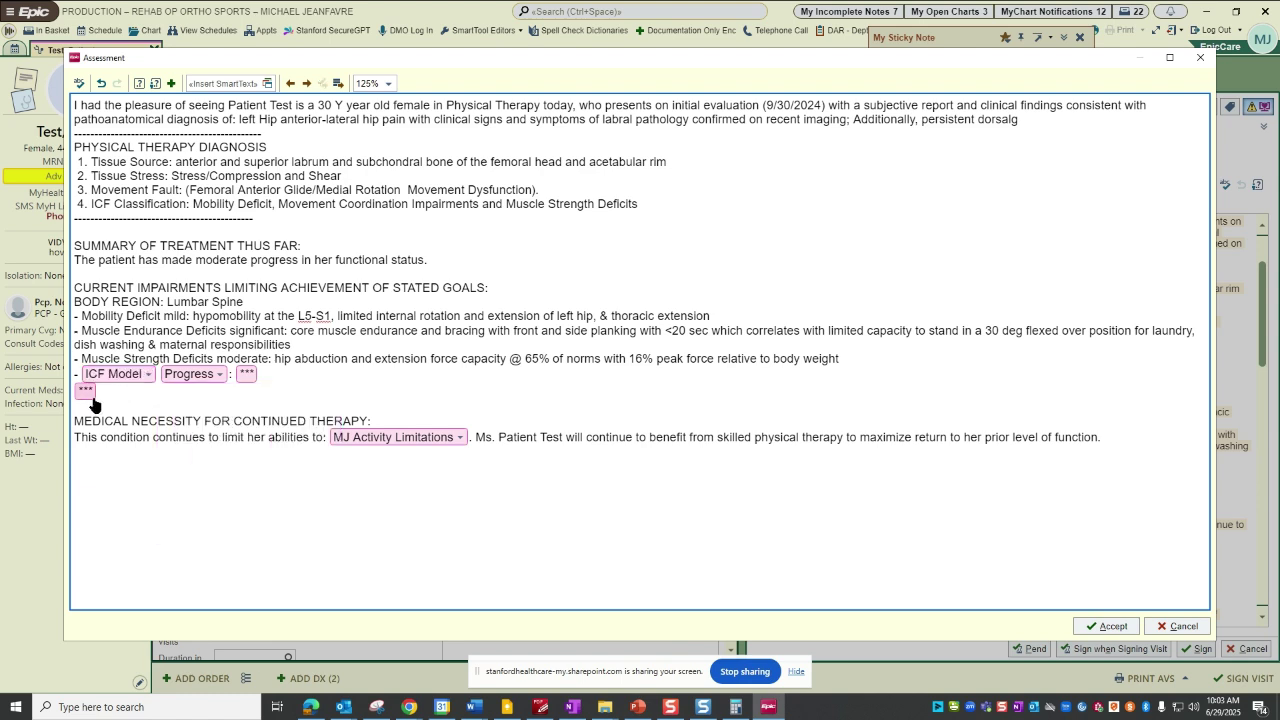
left_click_drag(116, 391, 70, 380)
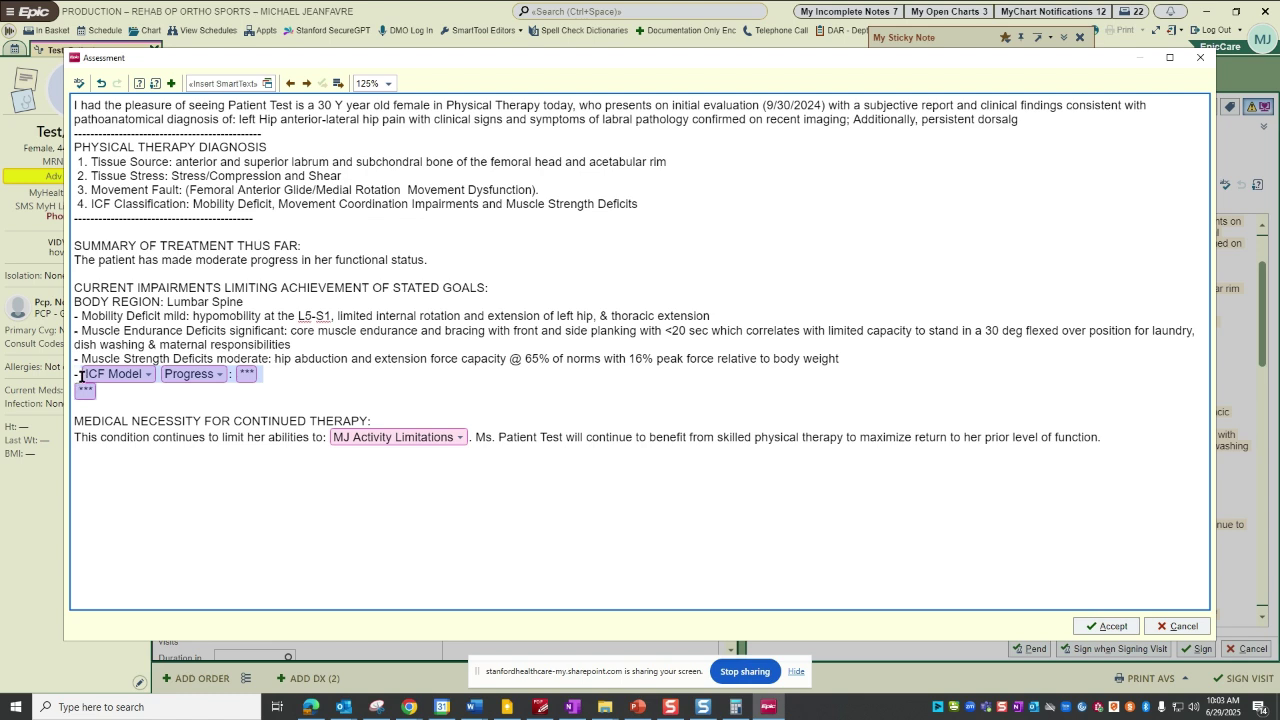
left_click(114, 377)
left_click(117, 378)
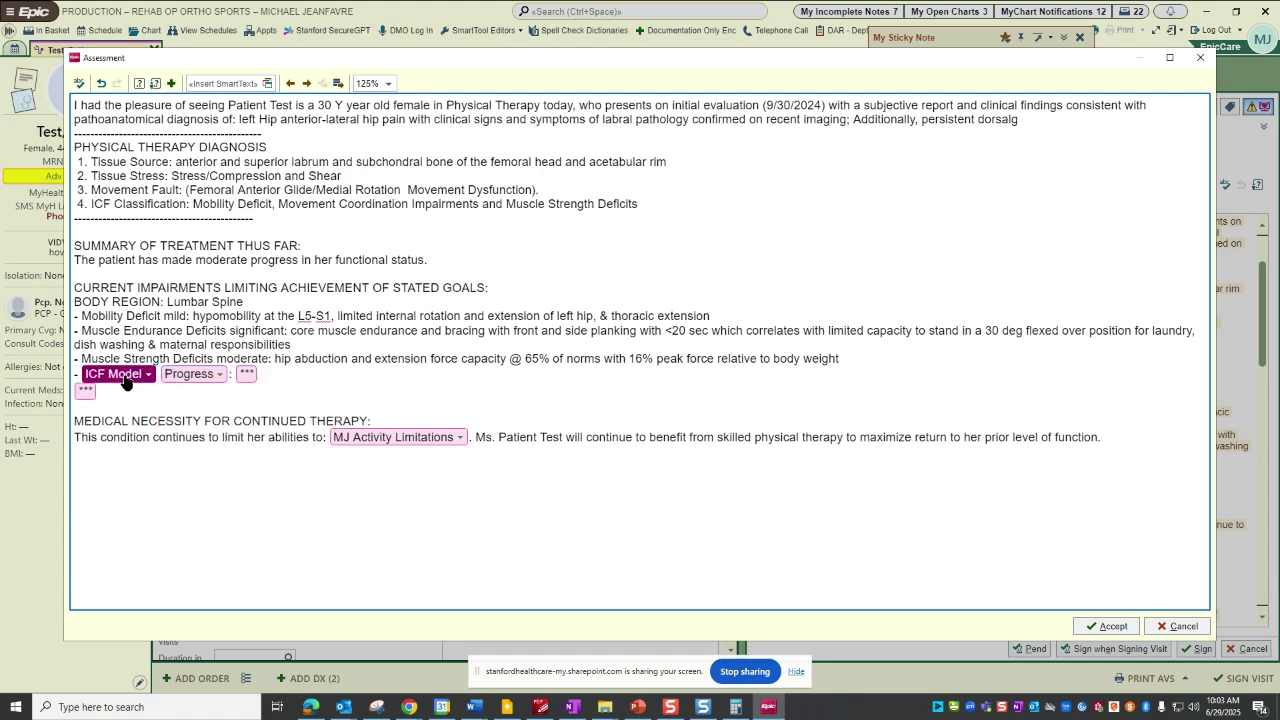
left_click(124, 378)
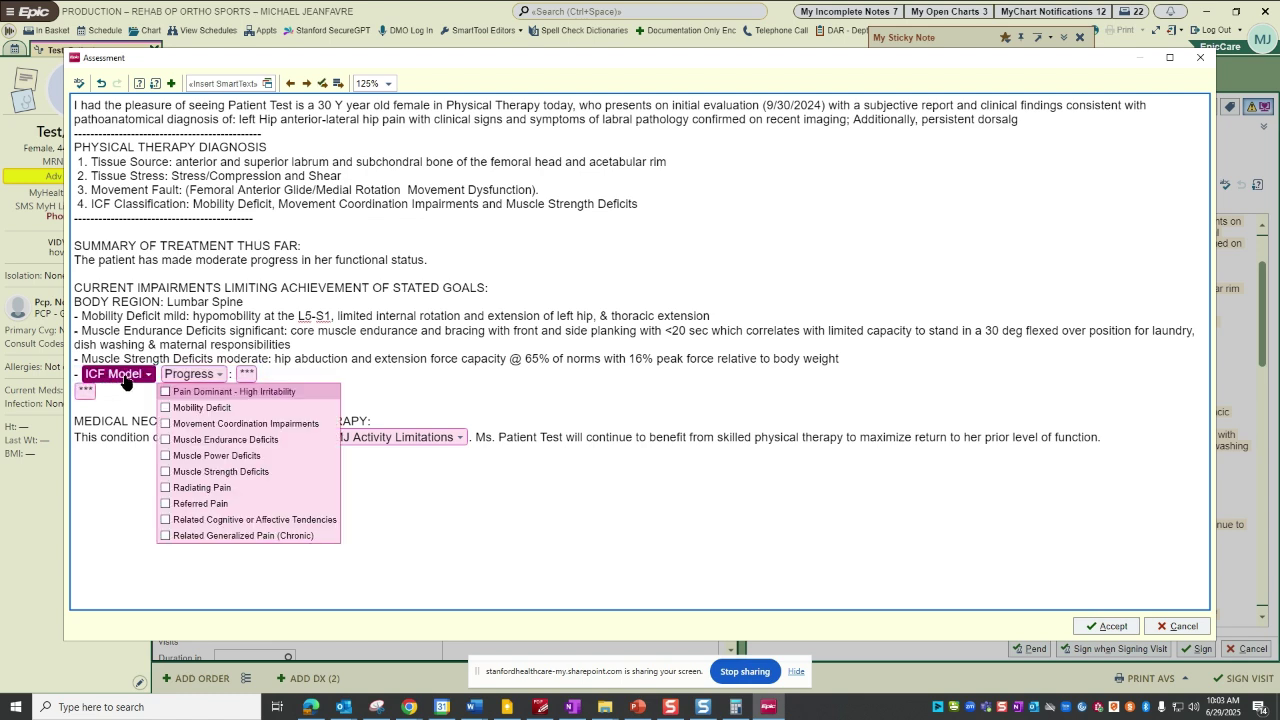
key("Delete")
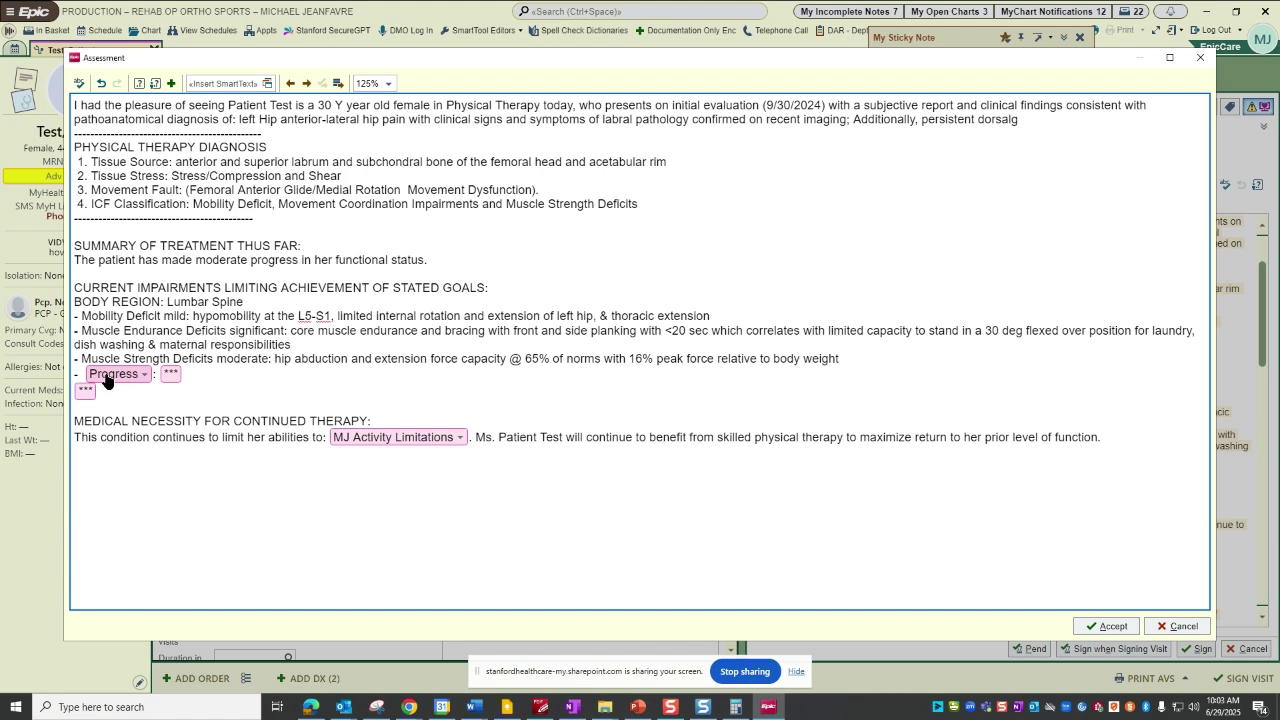
Step: Type 'WHAT EVER YOU WANTED' in place of the pick list
type("In")
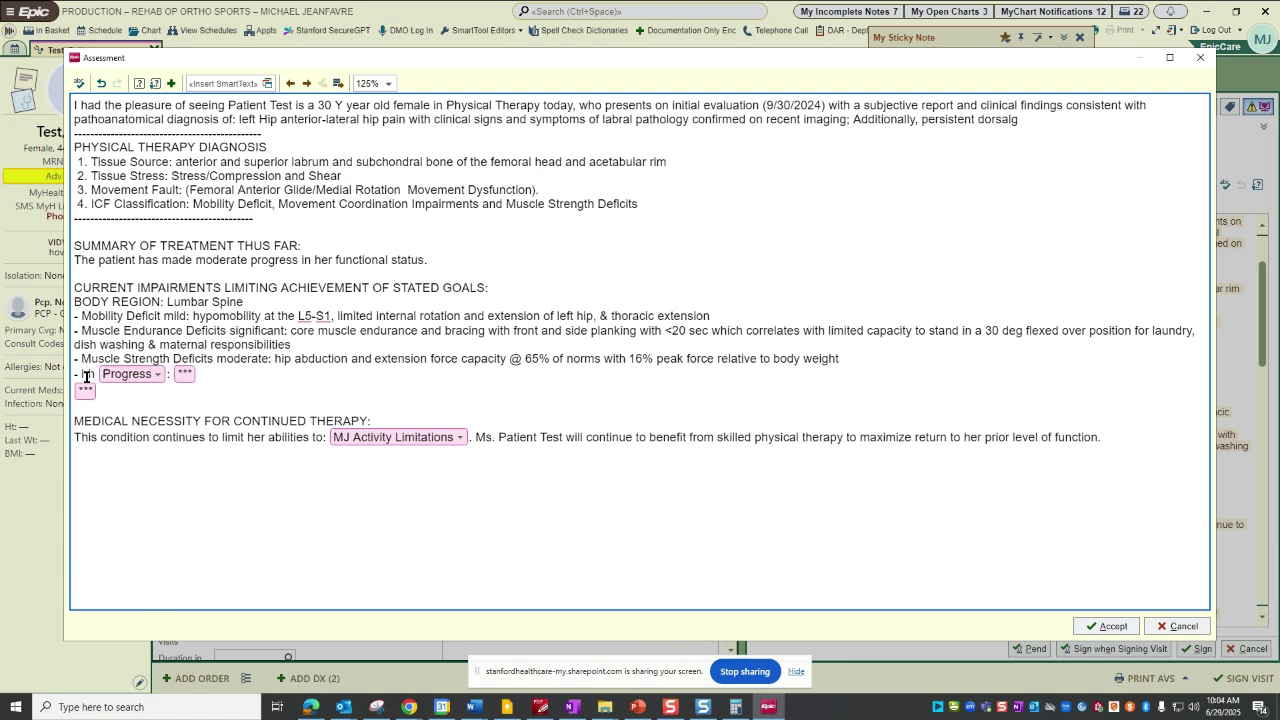
key("BackSpace")
key("BackSpace")
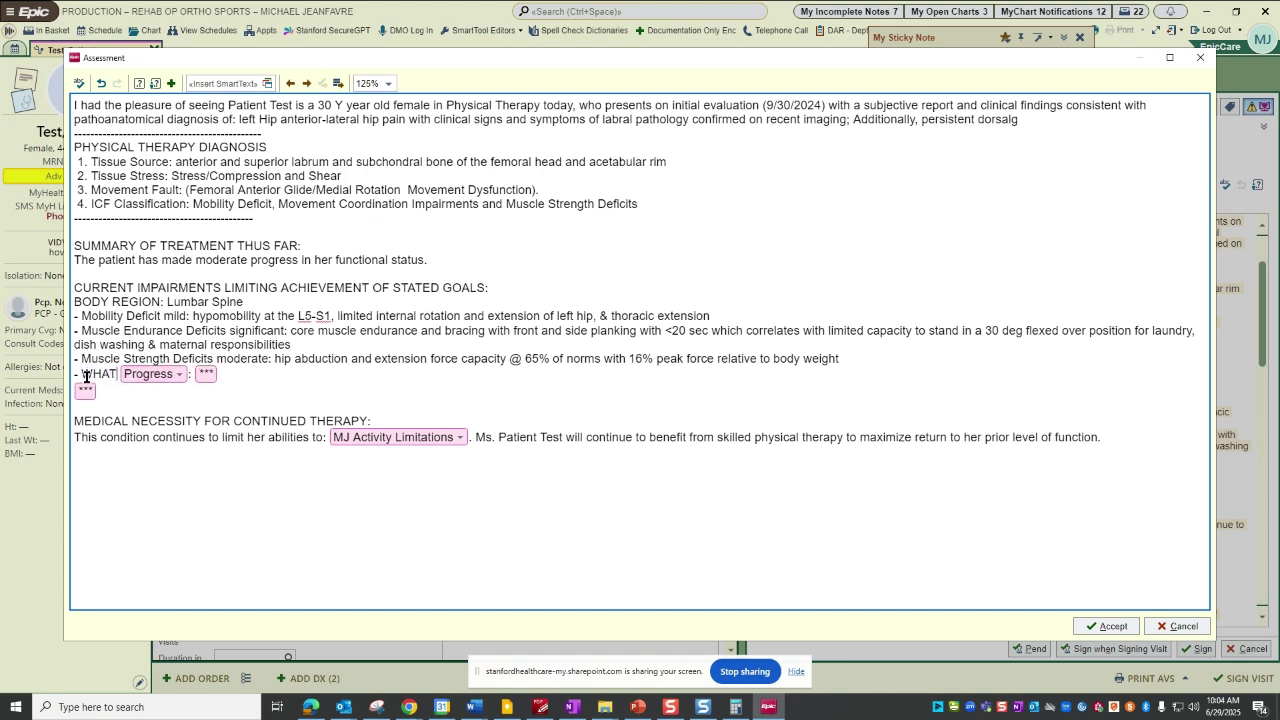
type("EVER")
type(" TH")
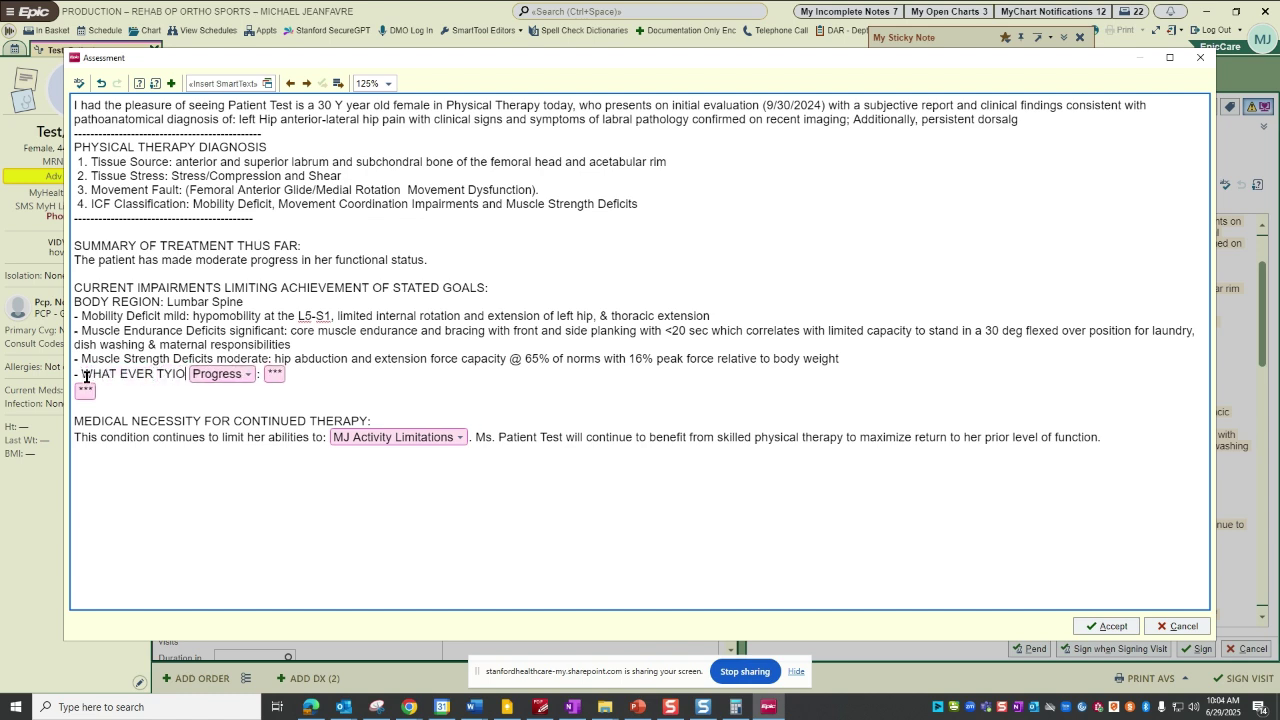
key("BackSpace")
key("BackSpace")
type("YOU WANTE")
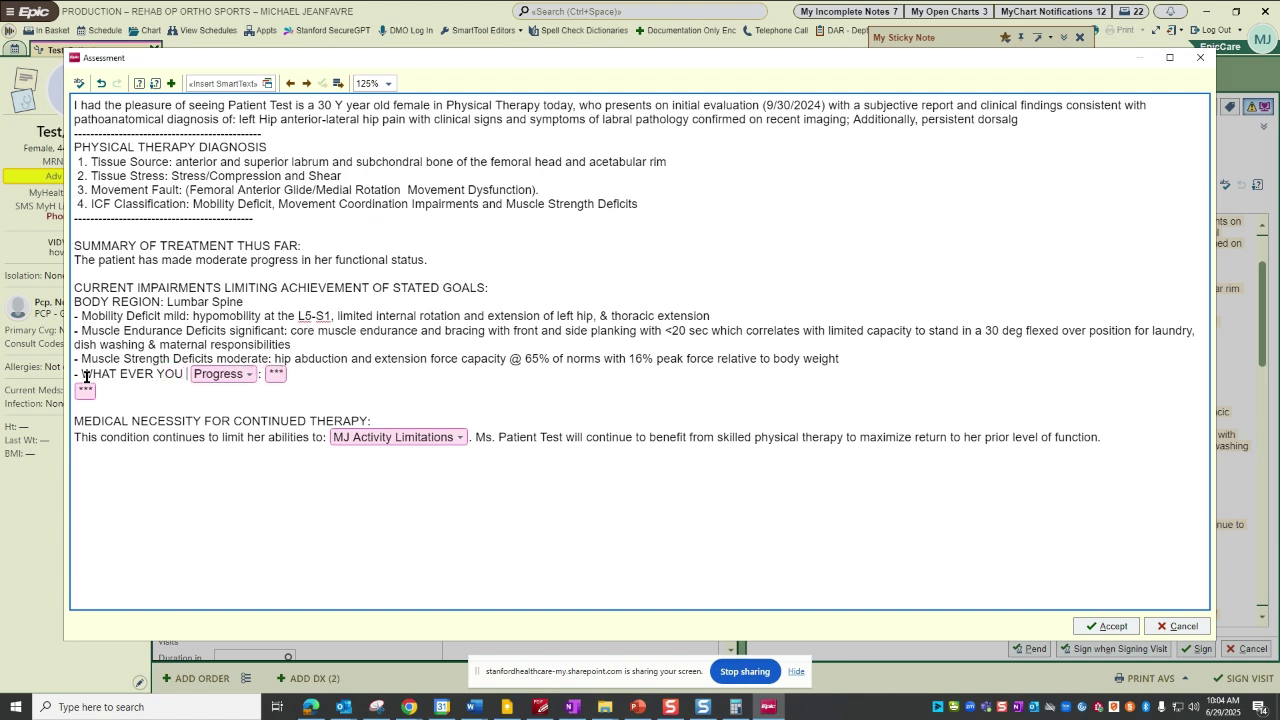
type("D")
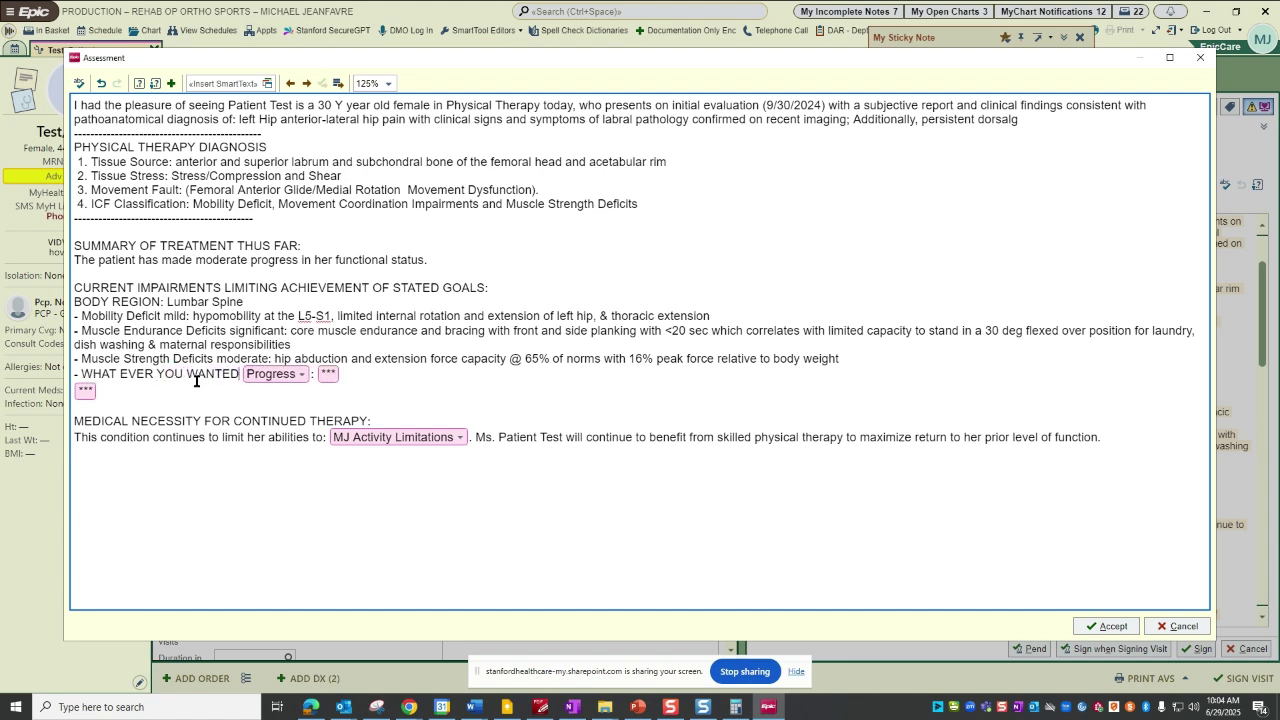
Step: Rate that impairment moderate and select the line together with the leftover placeholder
left_click(257, 382)
left_click(300, 376)
left_click(323, 409)
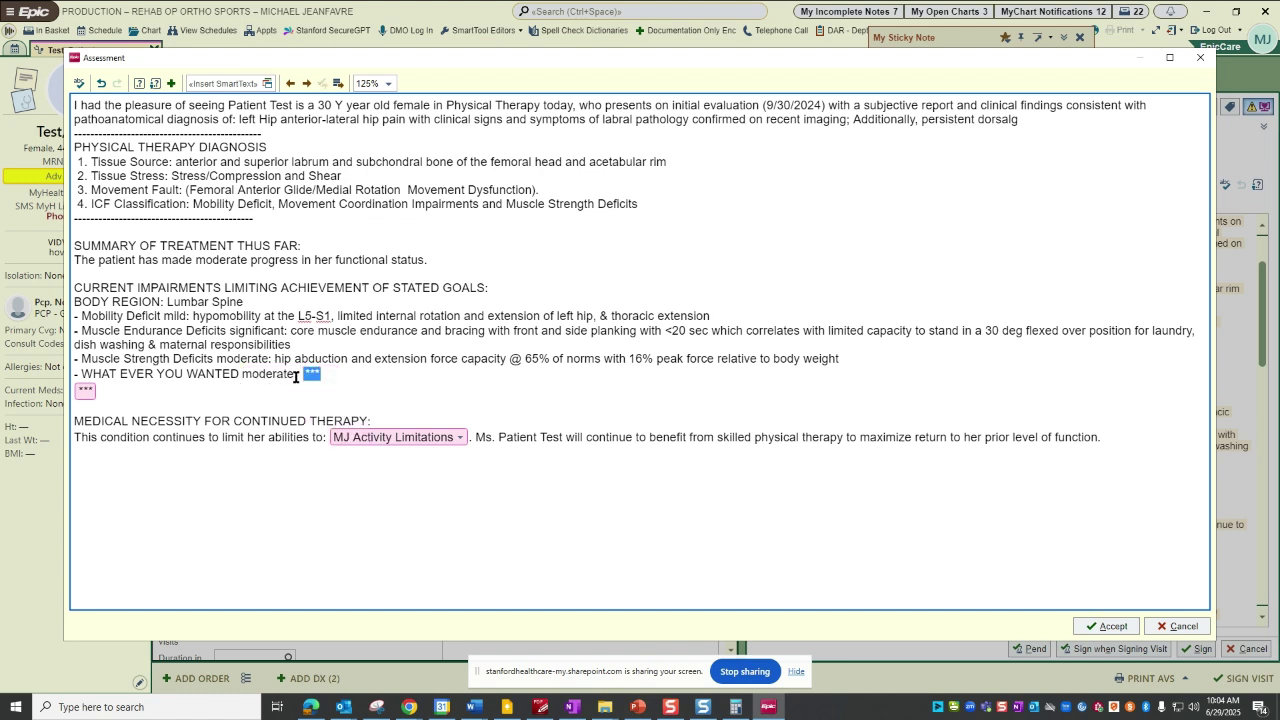
left_click(86, 391)
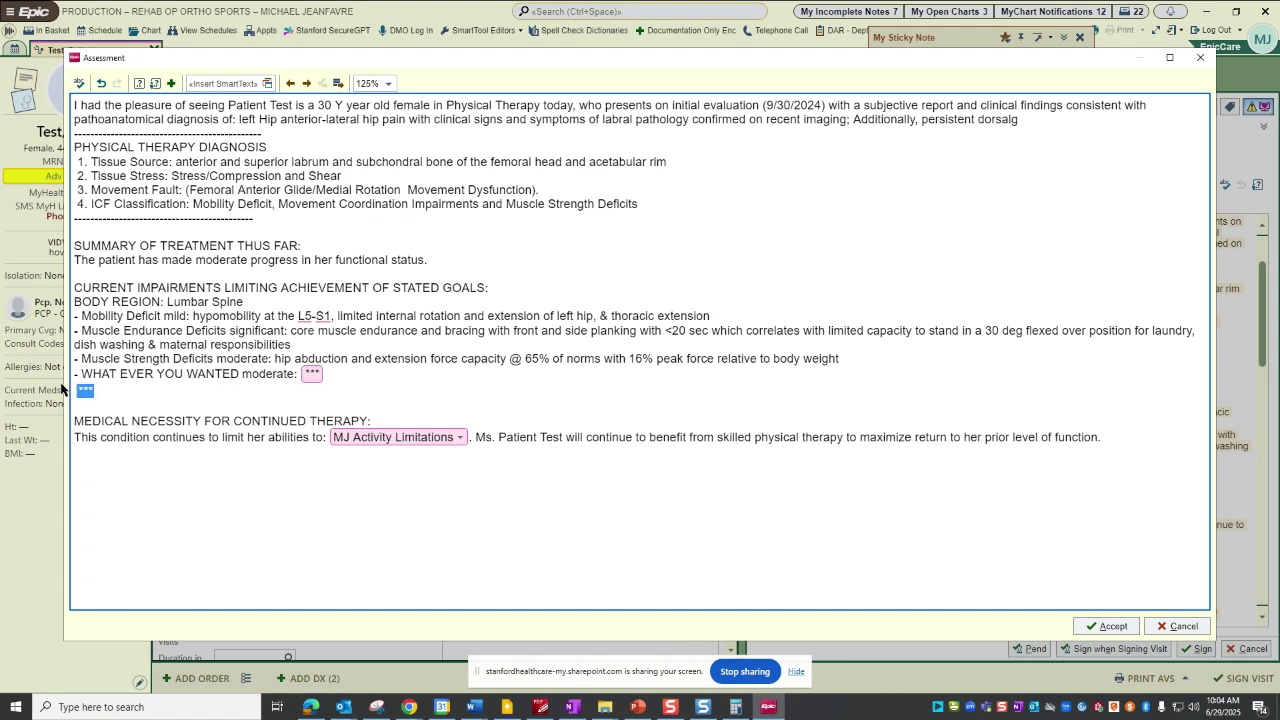
left_click(110, 390)
left_click_drag(110, 390, 72, 378)
Step: Delete the sample line; list lift/carry objects, community ambulation, maternal responsibilities, prepare meals, navigate stairs
key("BackSpace")
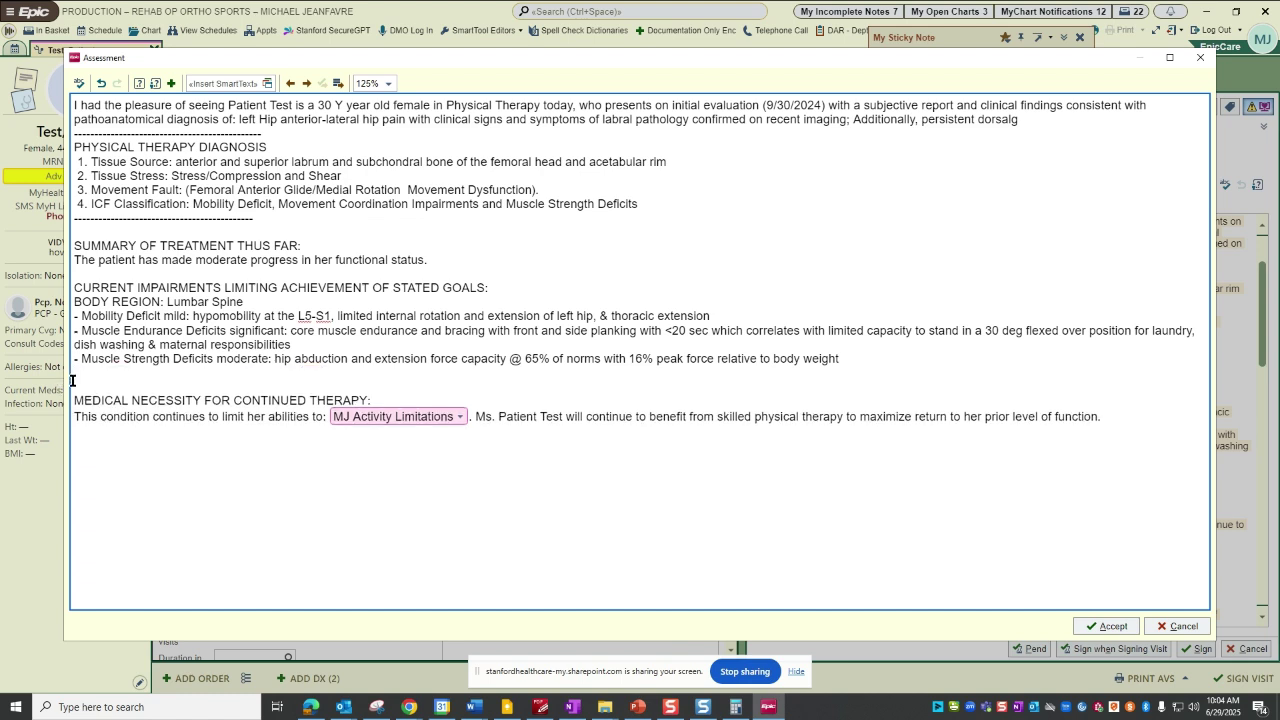
key("F2")
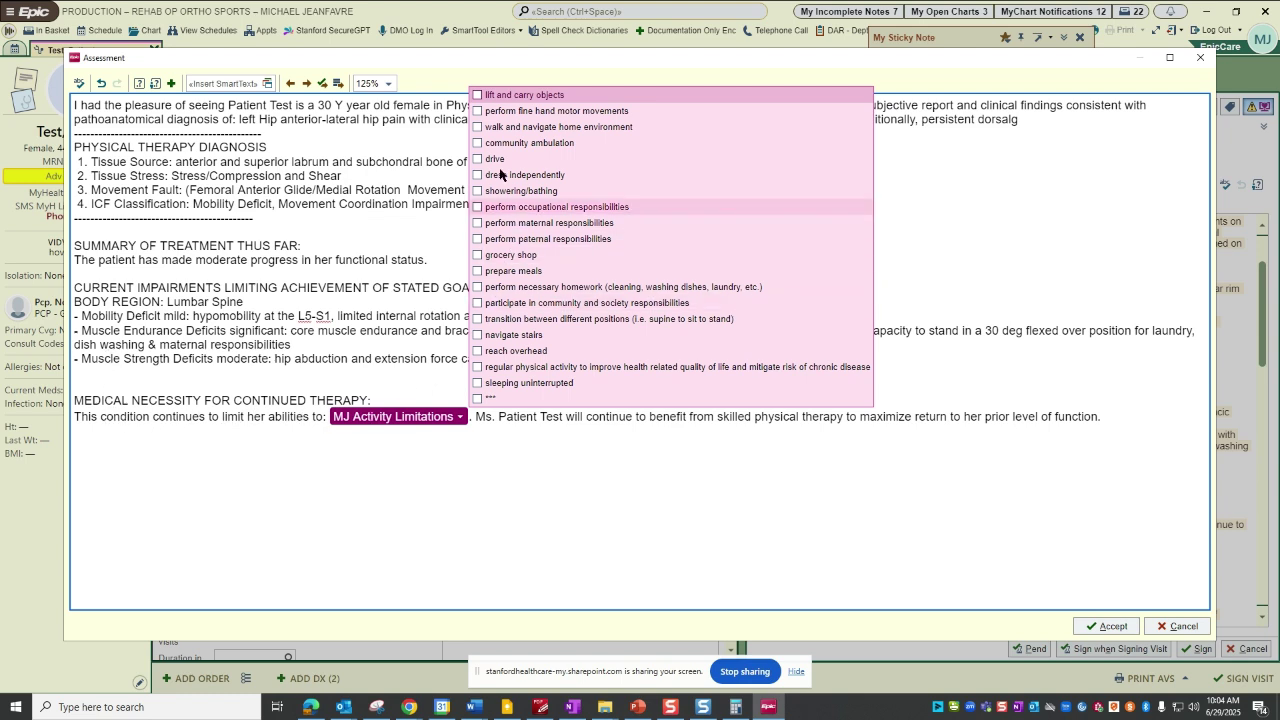
left_click(478, 95)
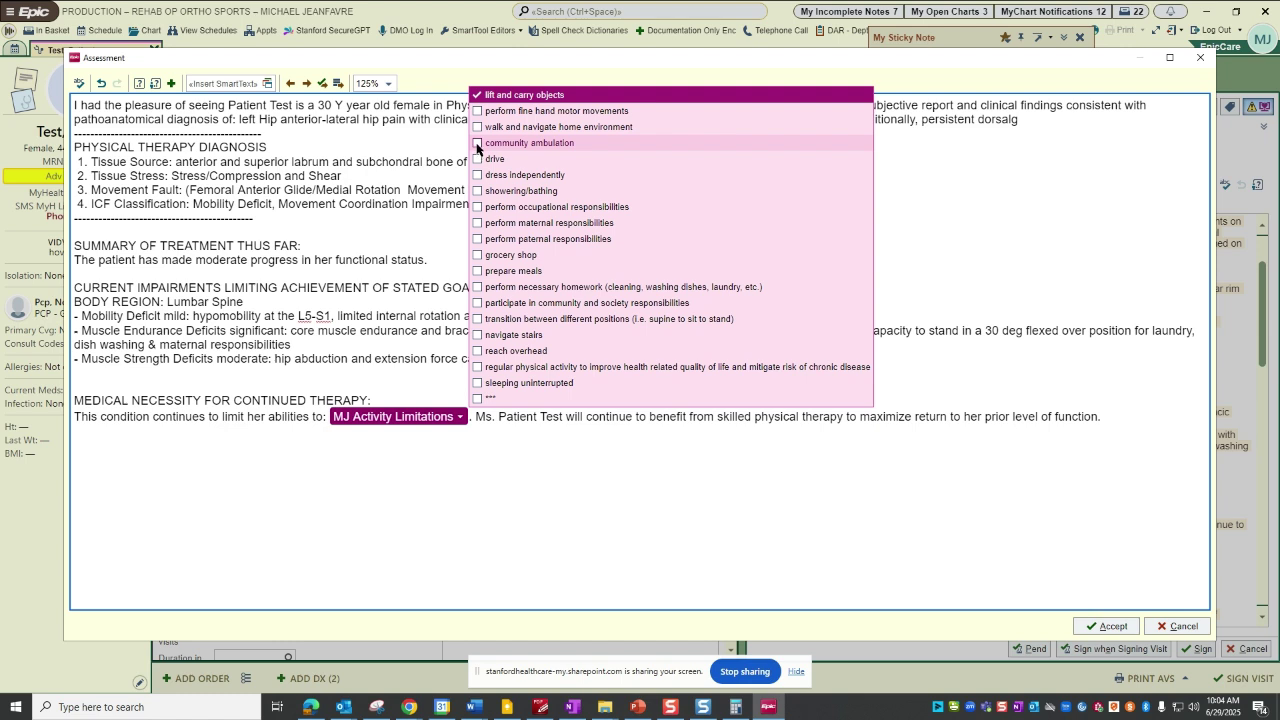
left_click(477, 143)
left_click(478, 223)
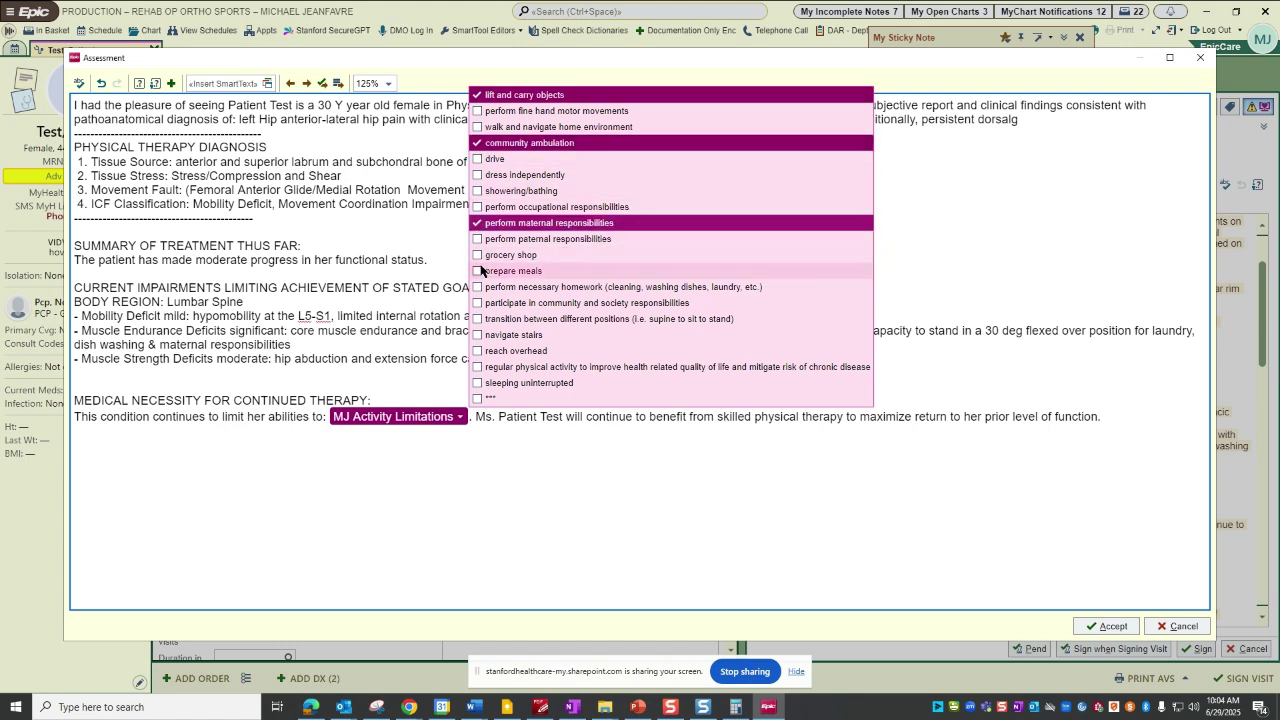
left_click(479, 272)
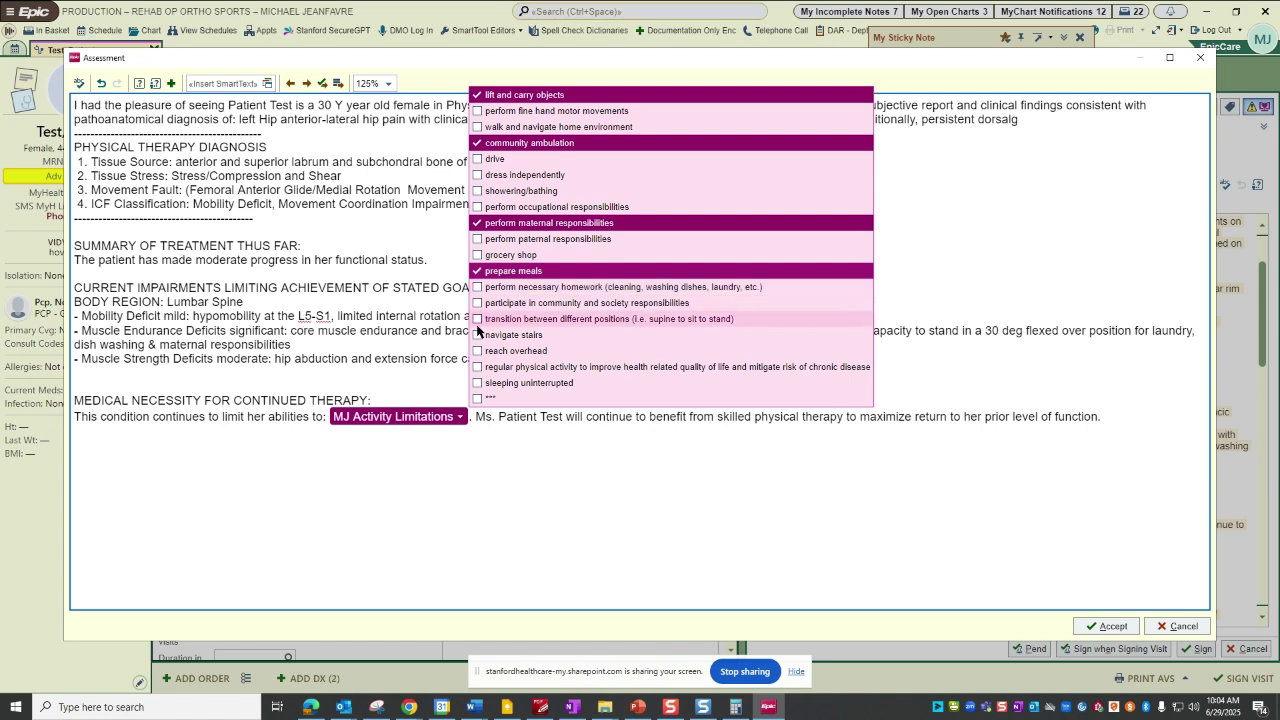
left_click(478, 335)
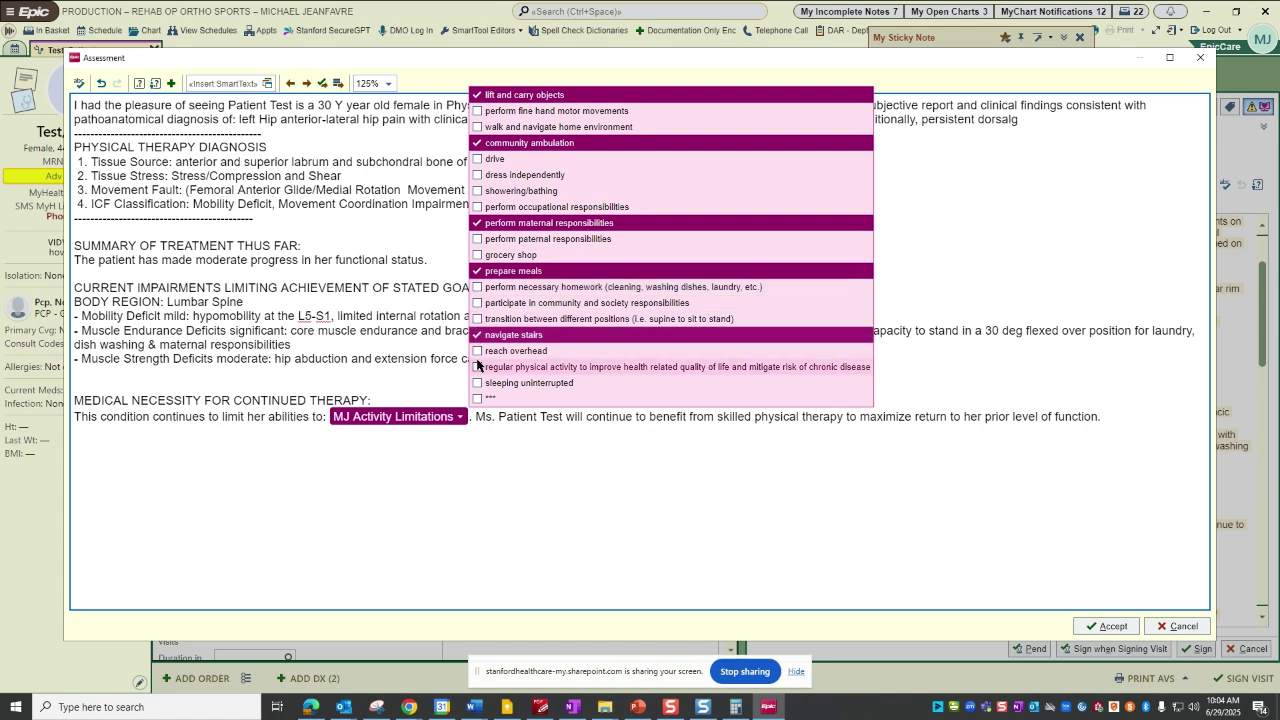
left_click(477, 398)
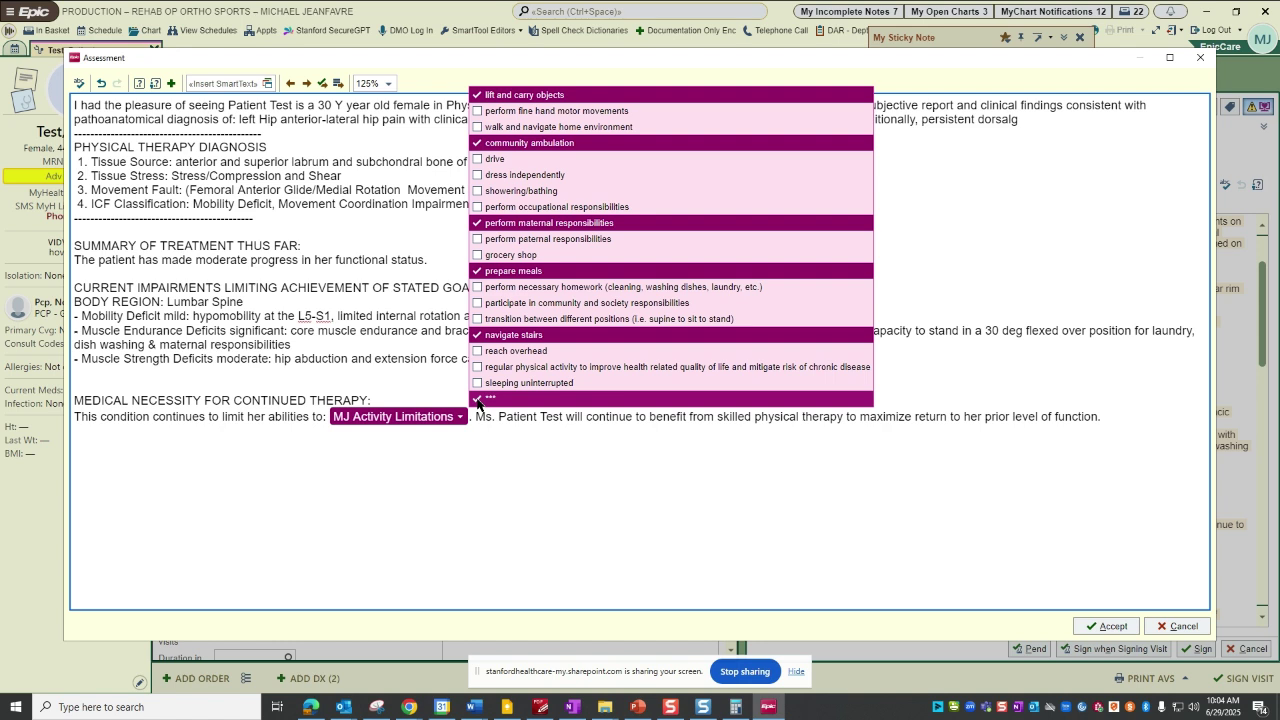
key("Return")
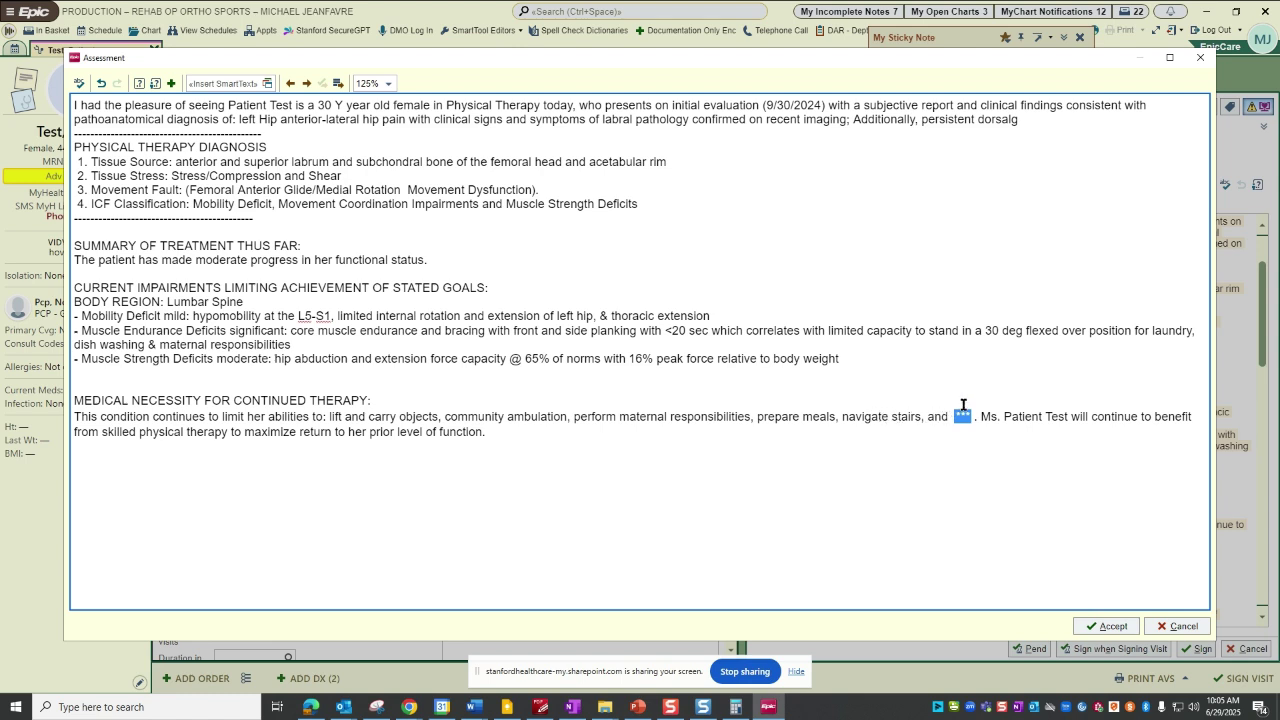
Step: Fill the placeholder with 'be able to sit for more than 20 min without pain which directly effects her occupation'
type("beable to s")
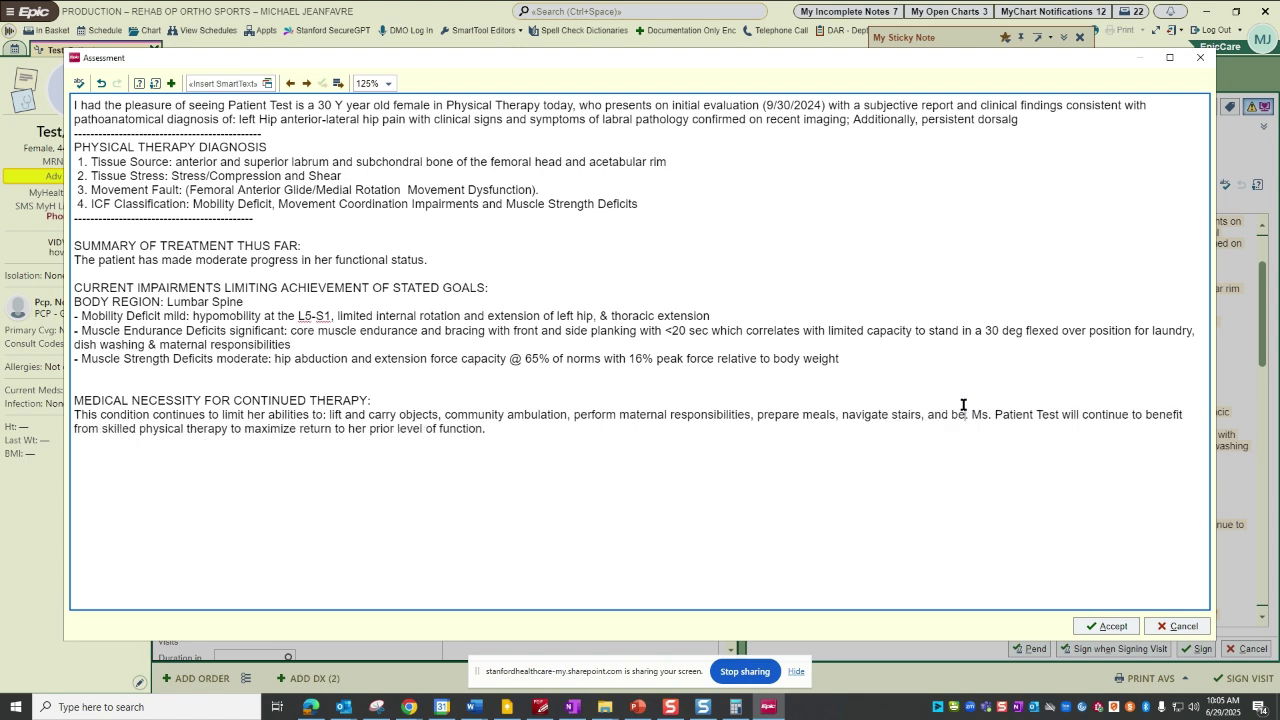
key("BackSpace")
key("BackSpace")
key("BackSpace")
key("BackSpace")
key("BackSpace")
key("BackSpace")
key("BackSpace")
key("BackSpace")
key("BackSpace")
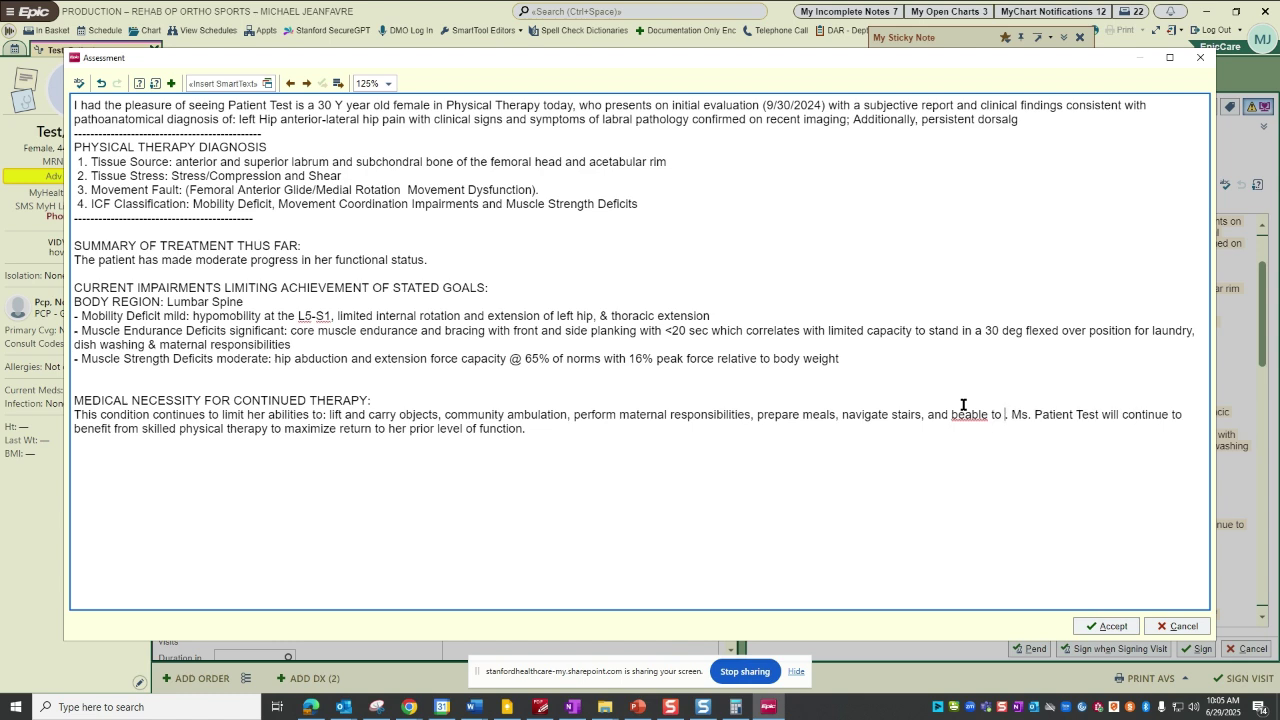
type("able to sit")
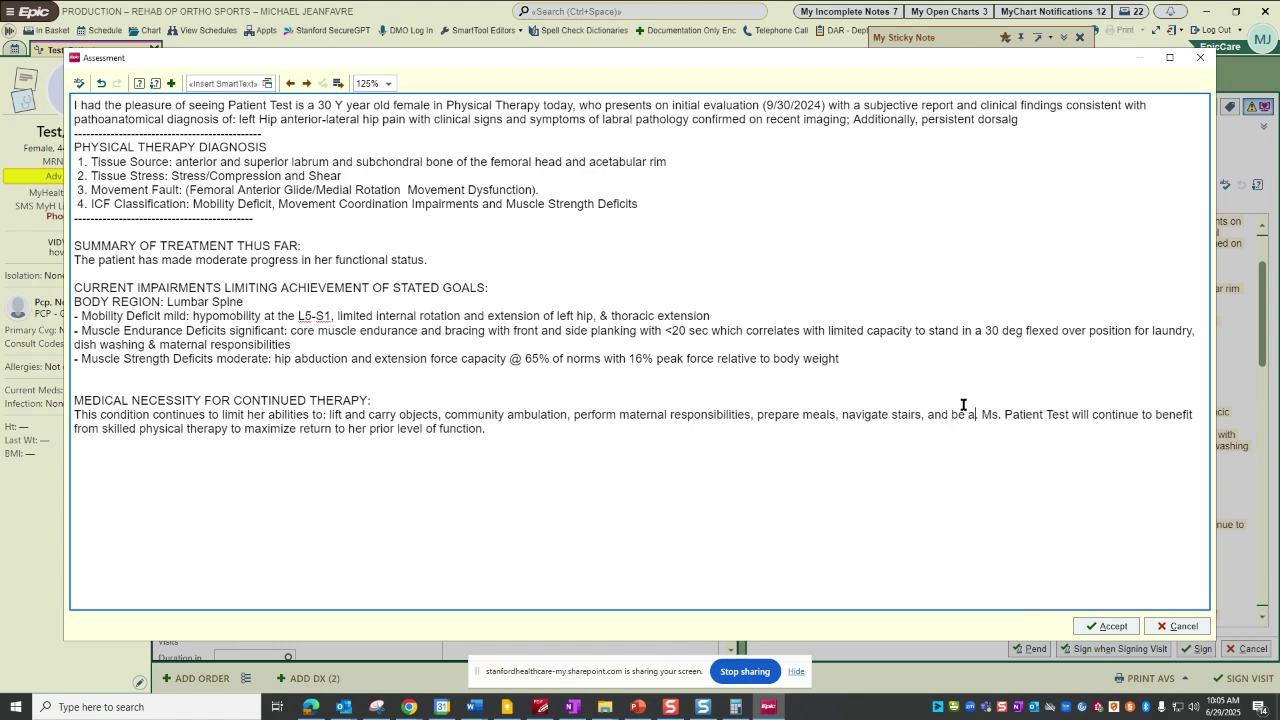
type(" for ")
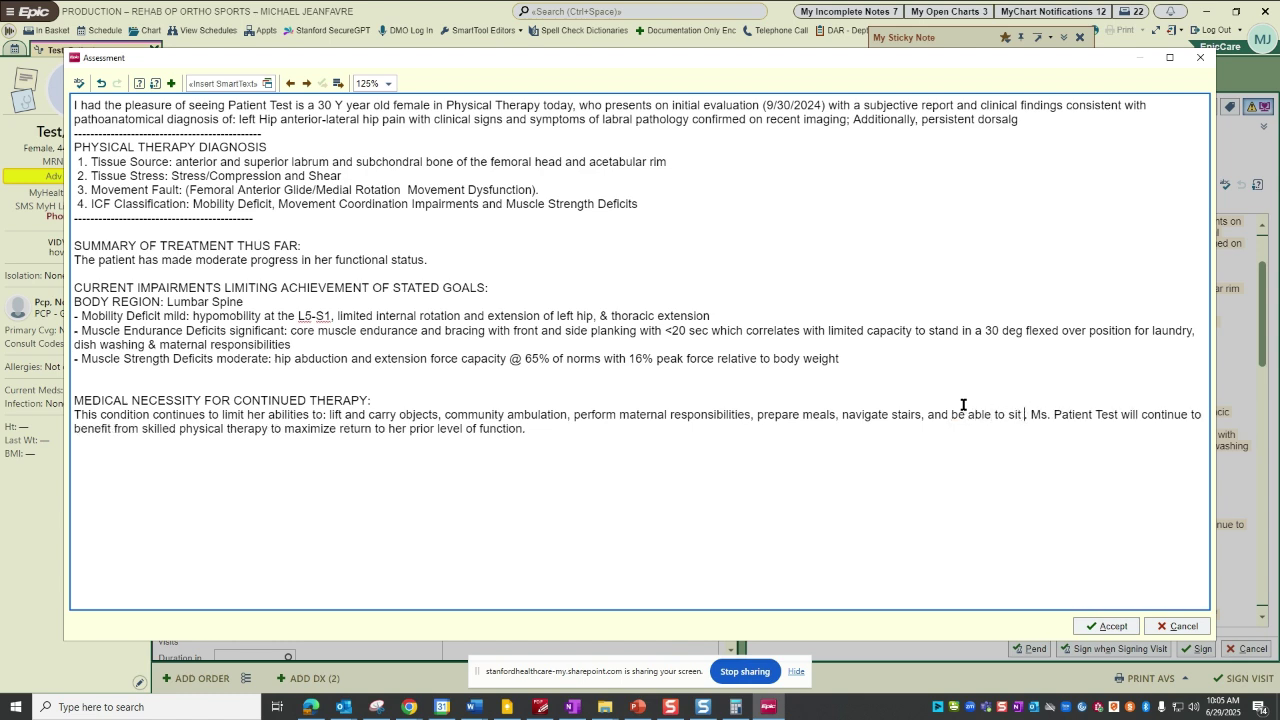
type("more than 20 min")
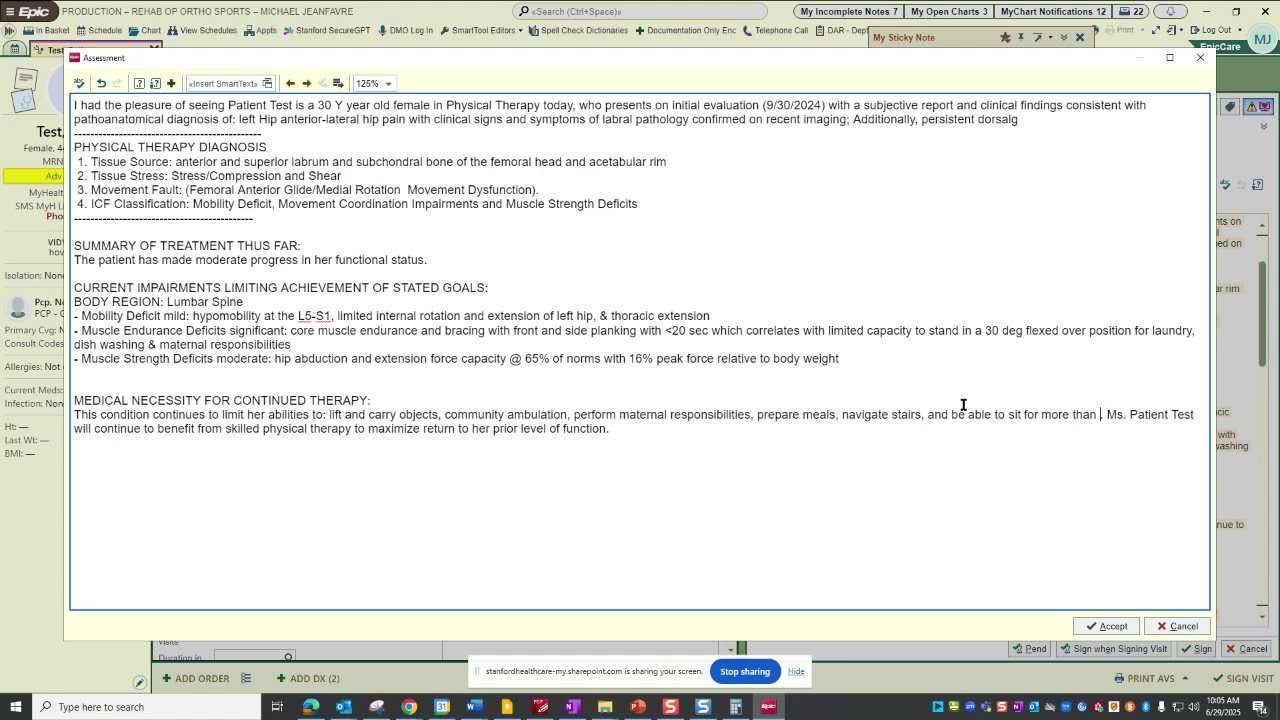
type(" witho")
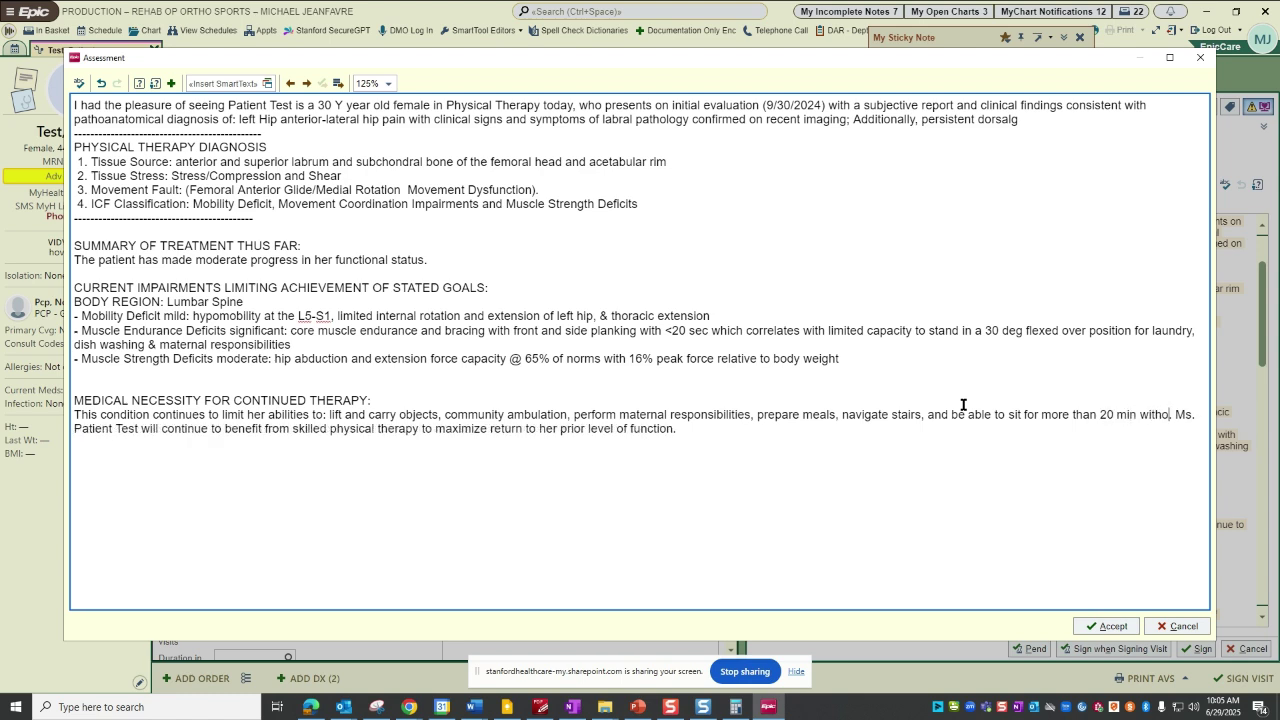
type("ut ")
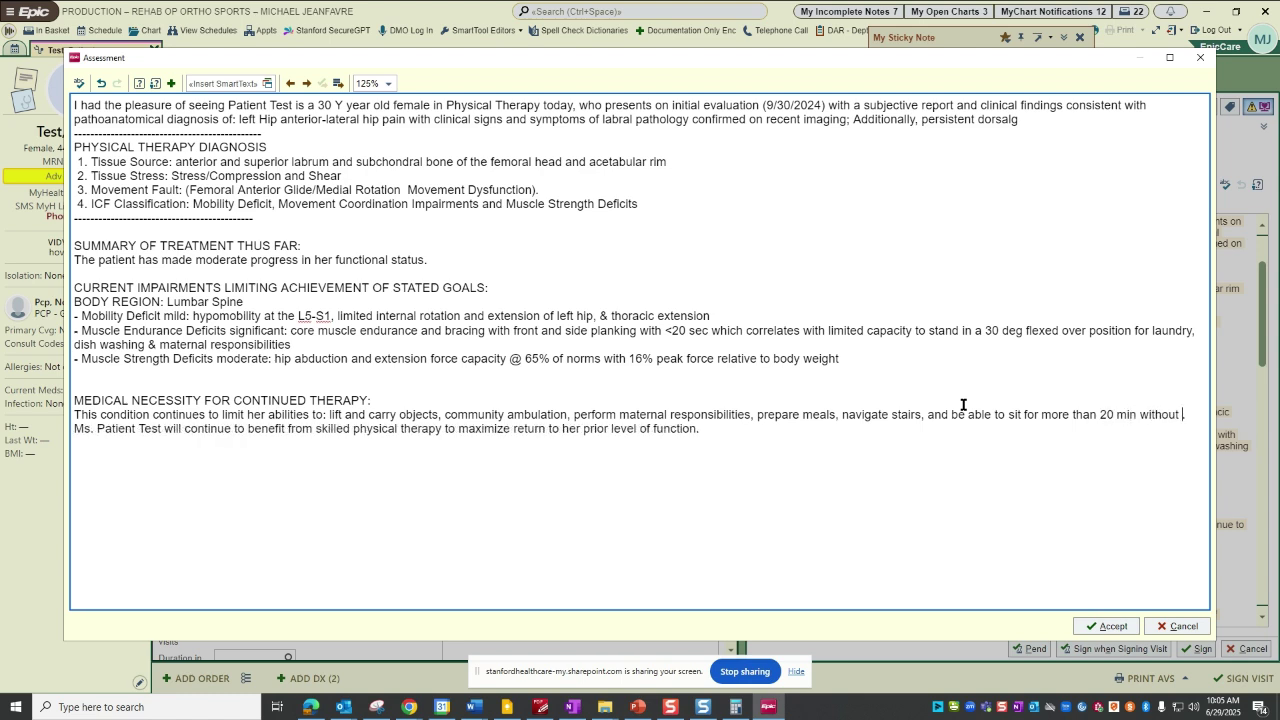
type("pain and")
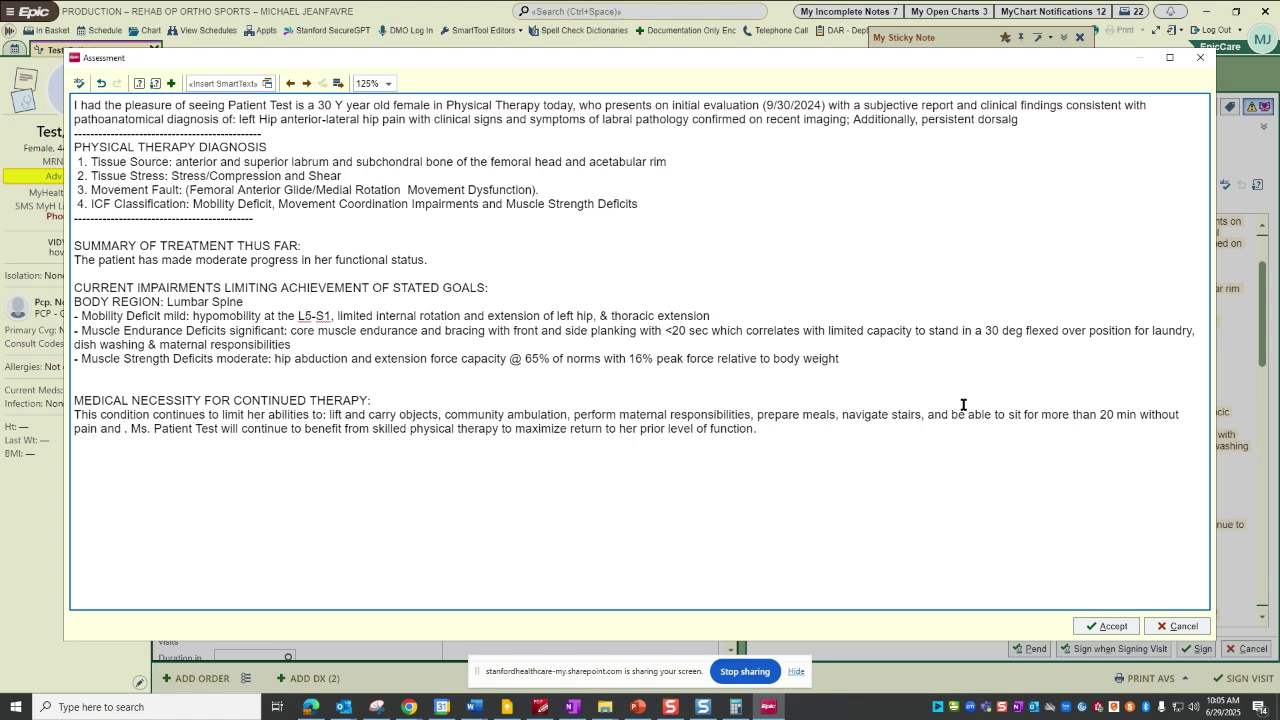
key("BackSpace")
key("BackSpace")
key("BackSpace")
key("BackSpace")
type("whi")
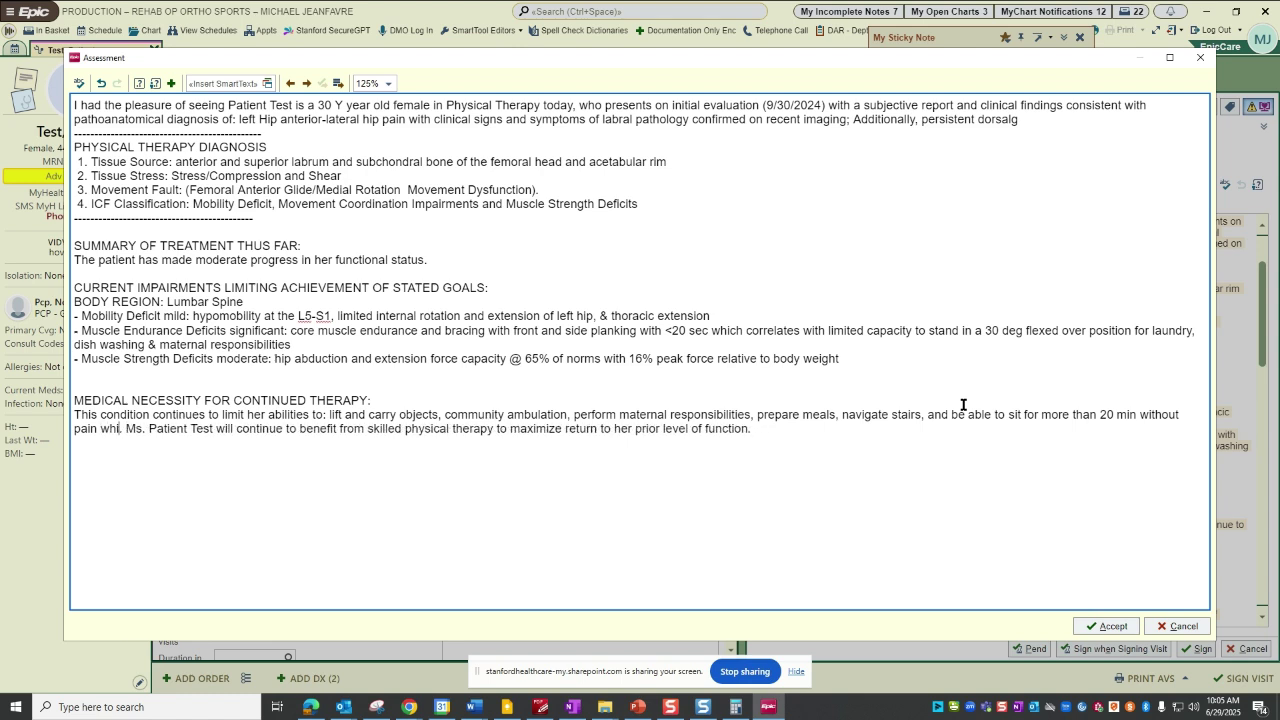
type("ch directly eff")
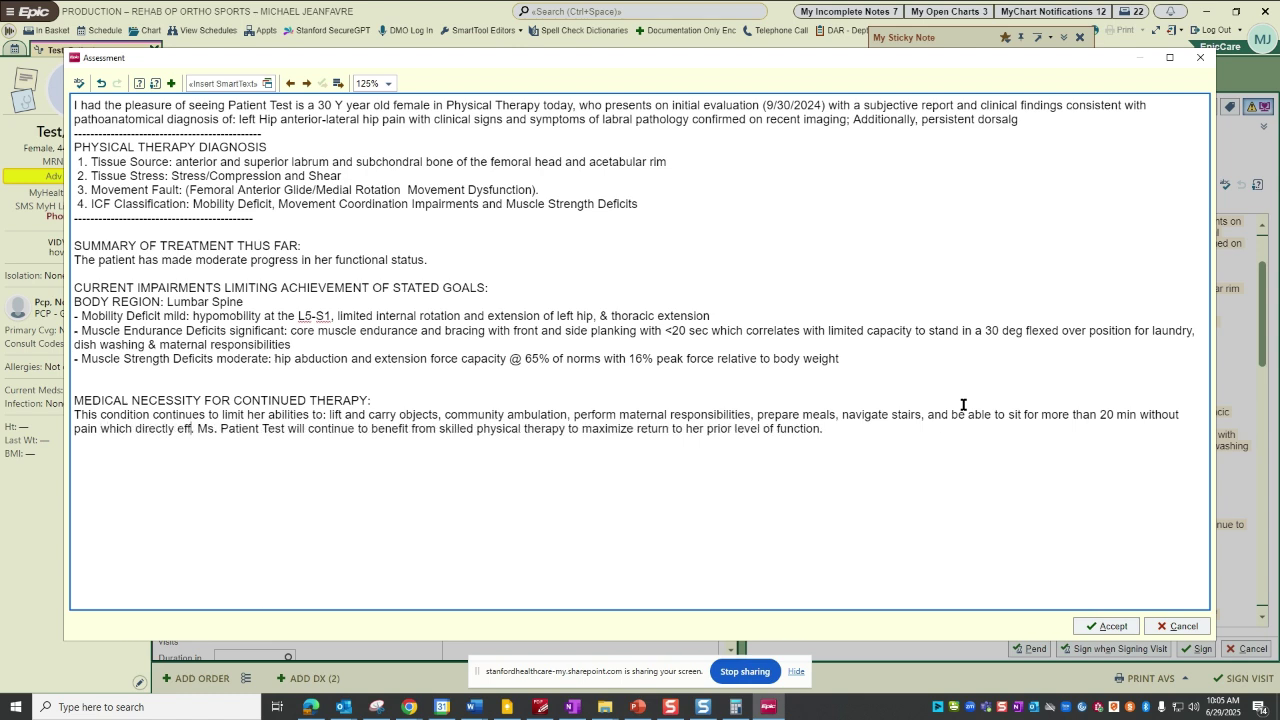
type("ects ")
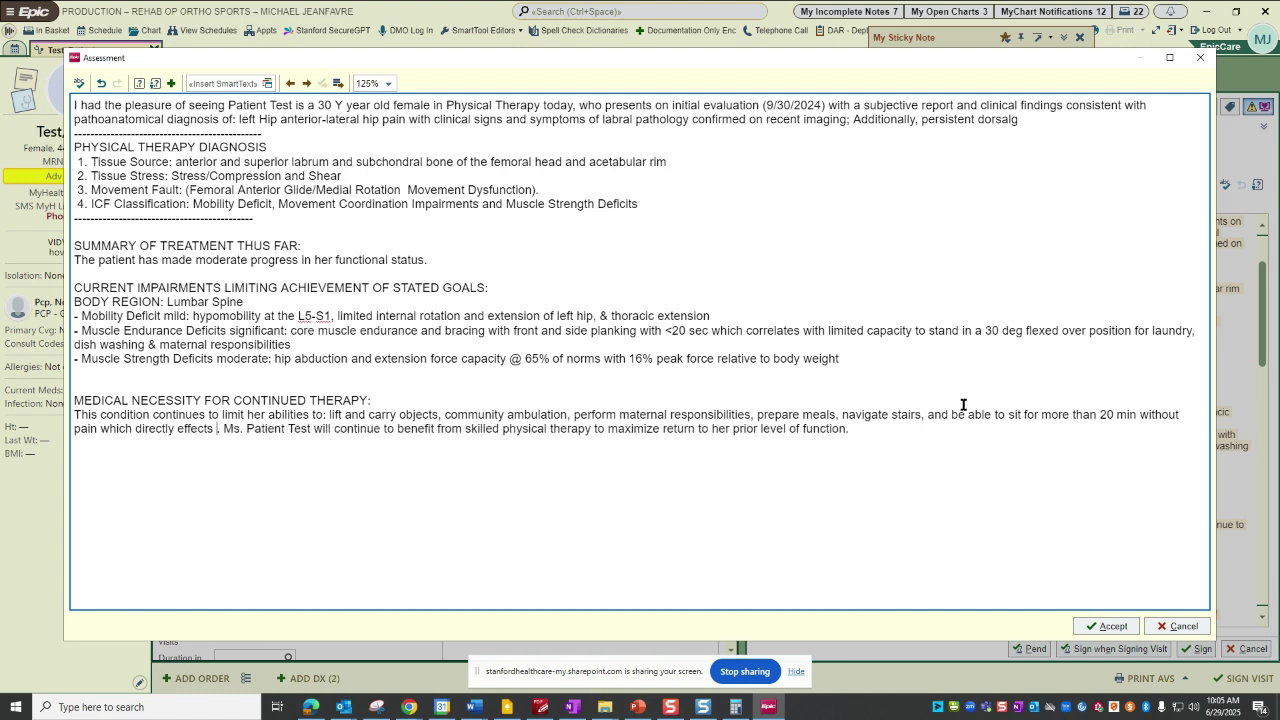
type("her occupation")
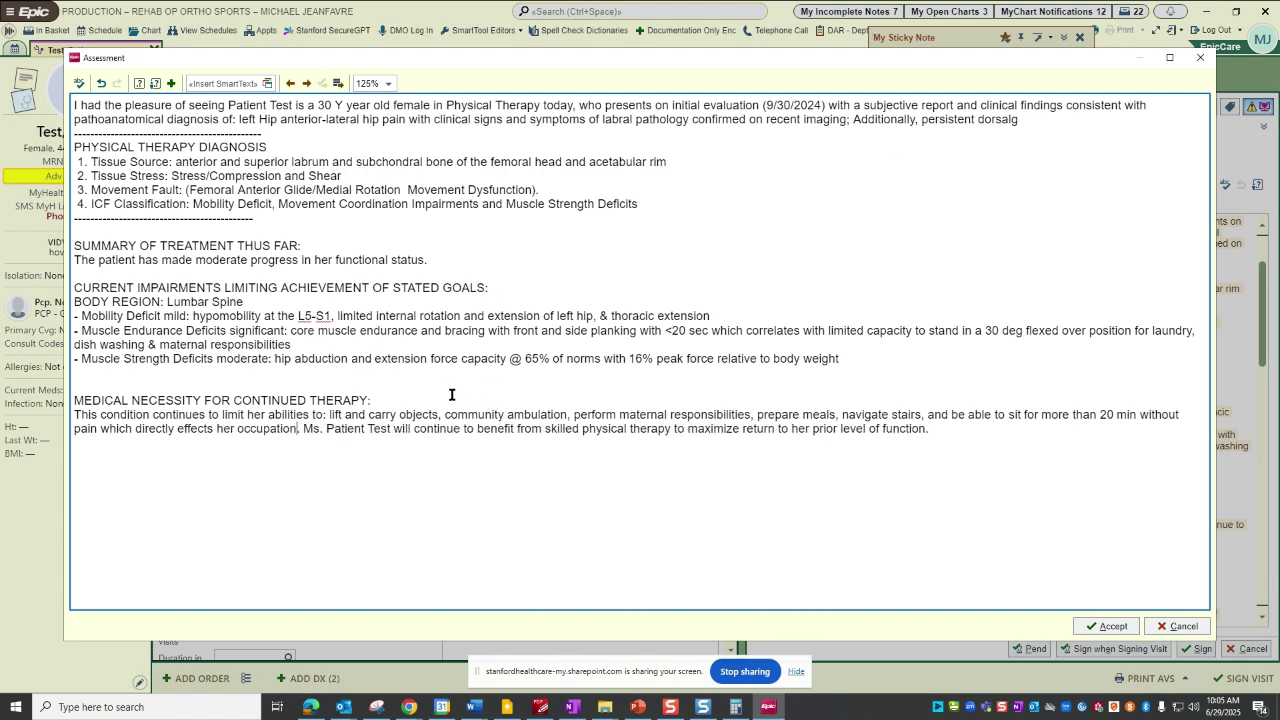
Step: Accept the Assessment and scroll My Note down to check the Medical Necessity text
left_click(1087, 628)
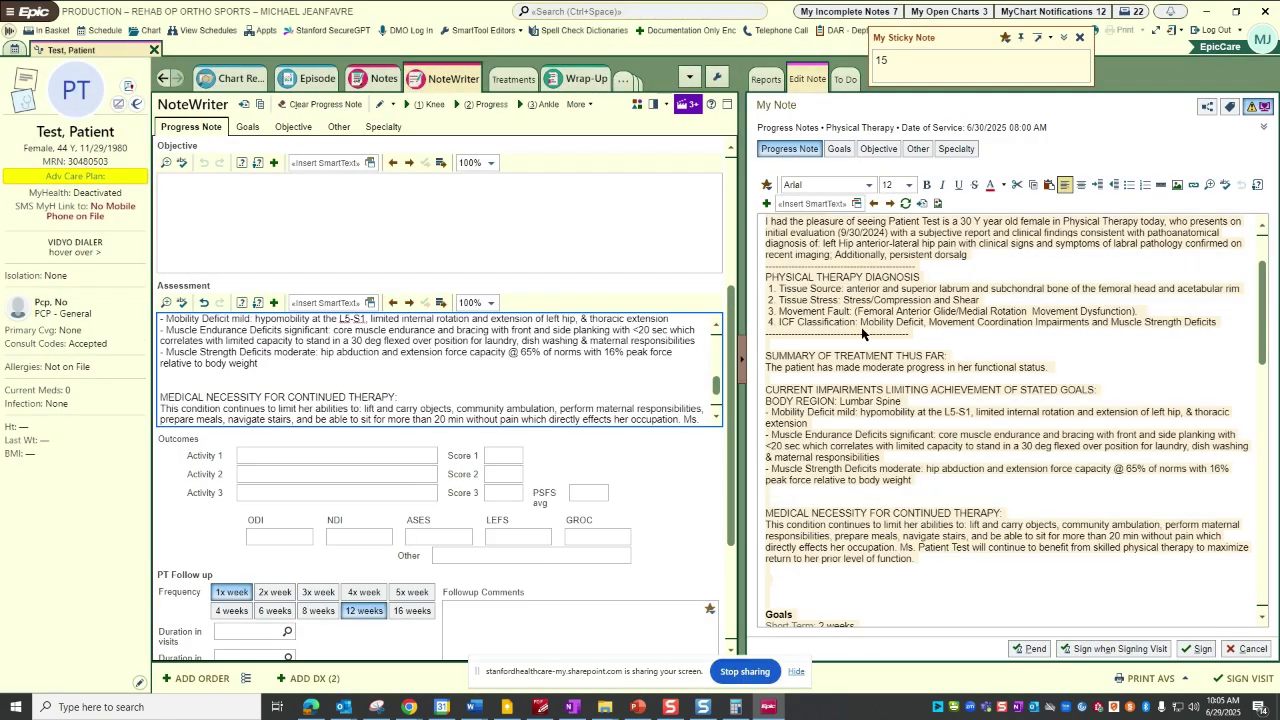
scroll(862, 333, "up", 3)
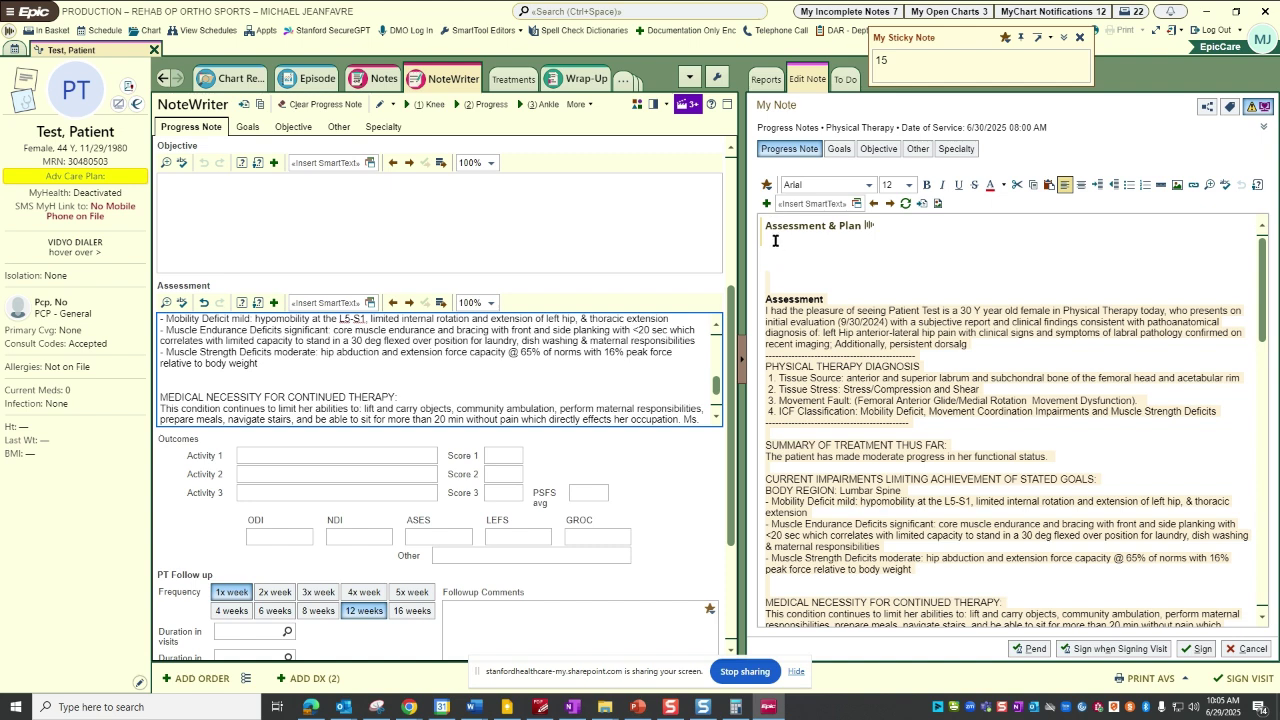
scroll(790, 300, "down", 8)
scroll(802, 372, "down", 10)
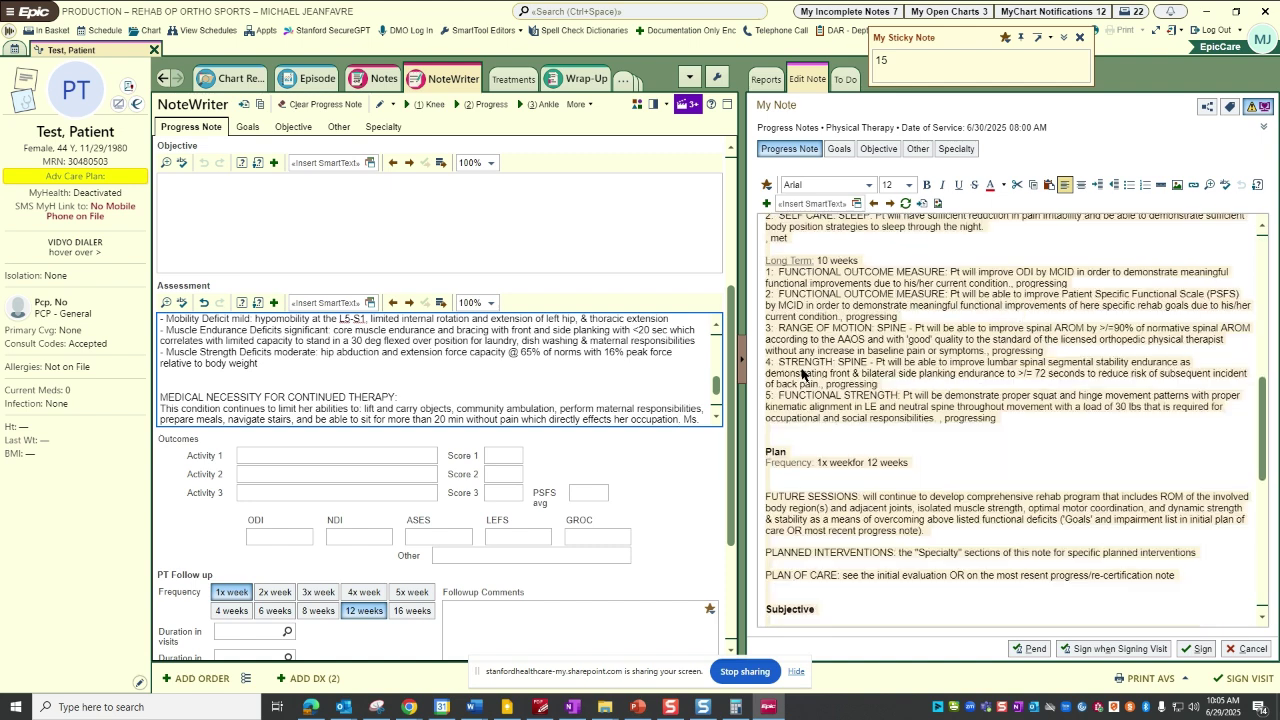
scroll(800, 360, "down", 2)
scroll(800, 343, "down", 6)
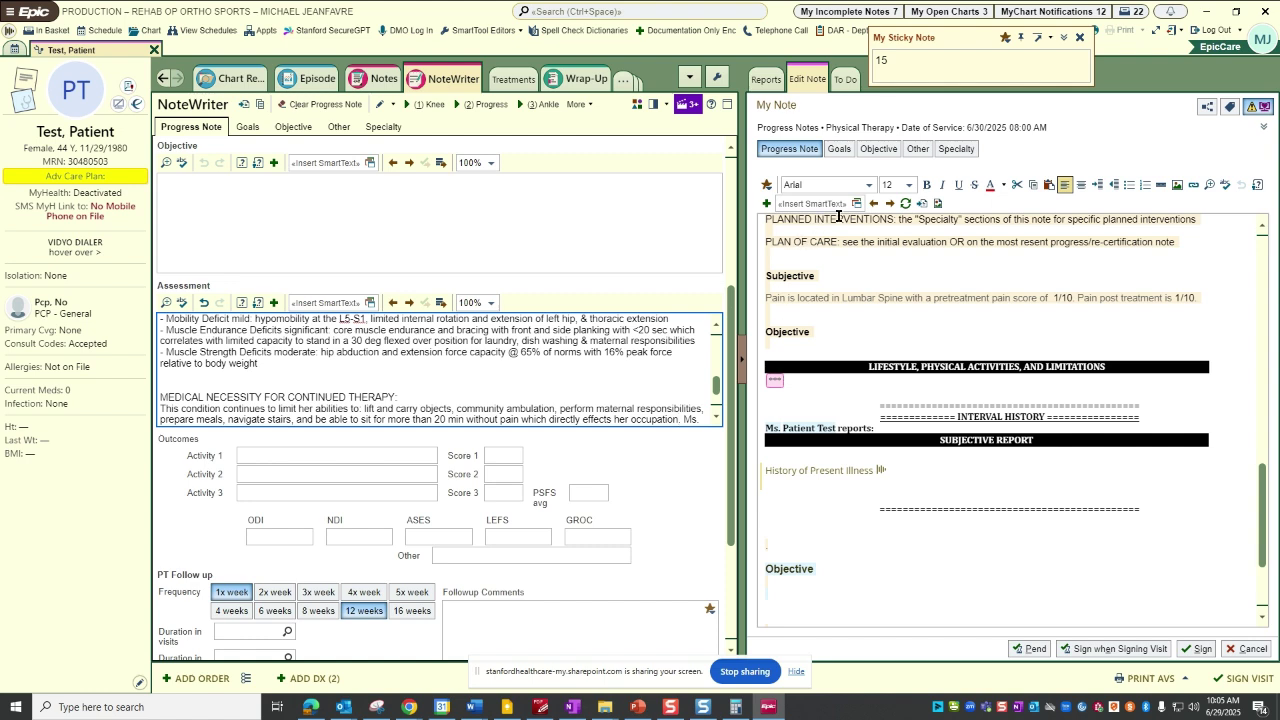
Step: In Copy Notes, select the Lifestyle section of the 01/31/2025 note
left_click(936, 204)
left_click(389, 197)
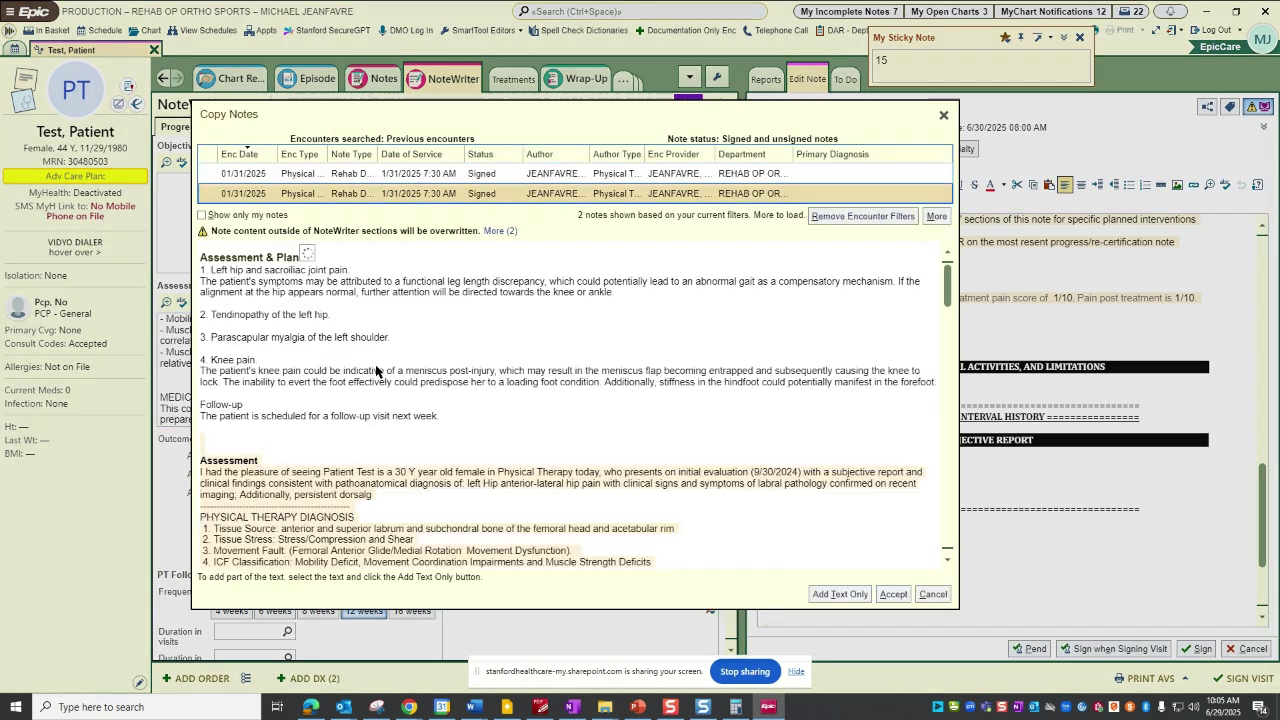
scroll(323, 463, "down", 10)
scroll(323, 463, "down", 8)
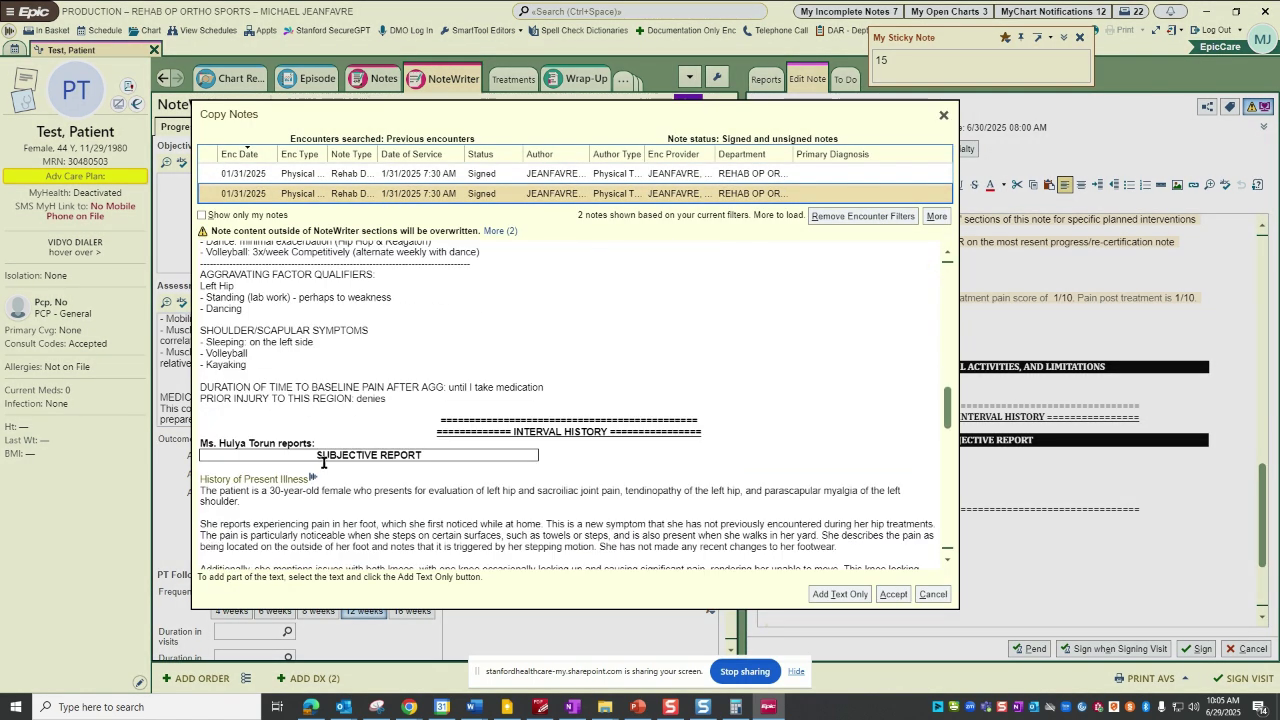
scroll(324, 466, "up", 1)
scroll(324, 466, "down", 2)
scroll(355, 288, "up", 2)
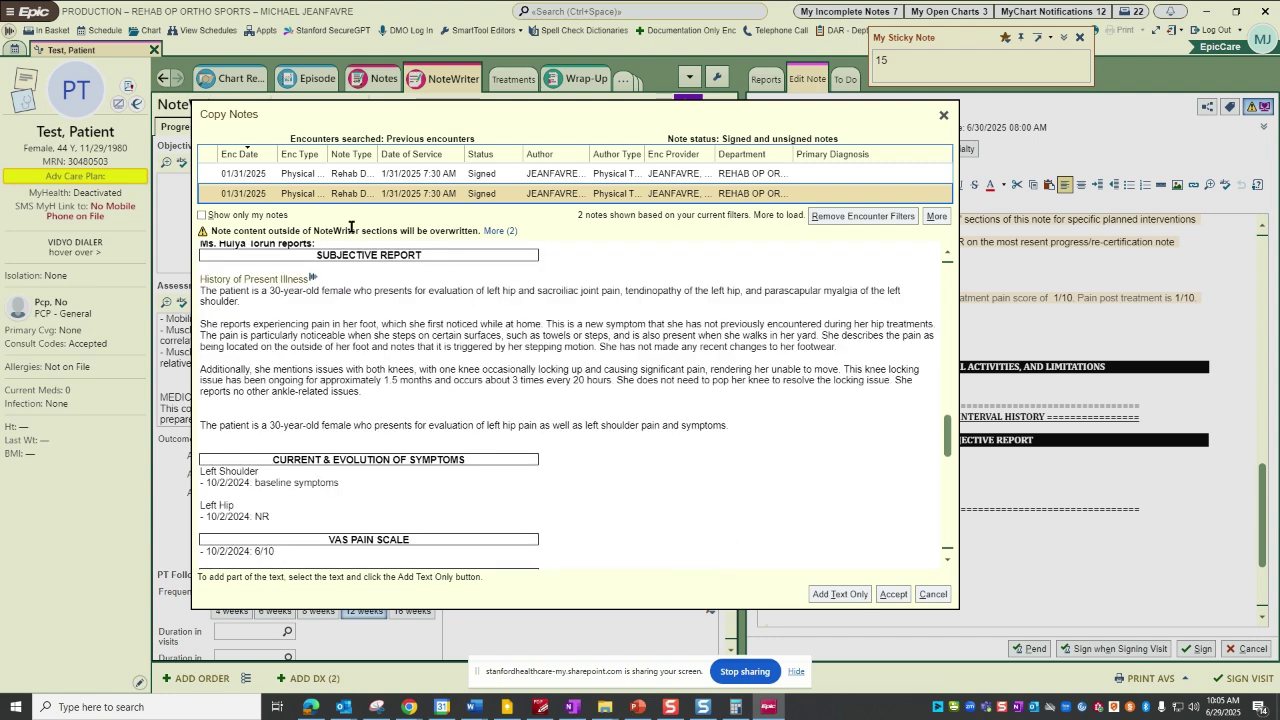
left_click(340, 173)
scroll(348, 400, "down", 8)
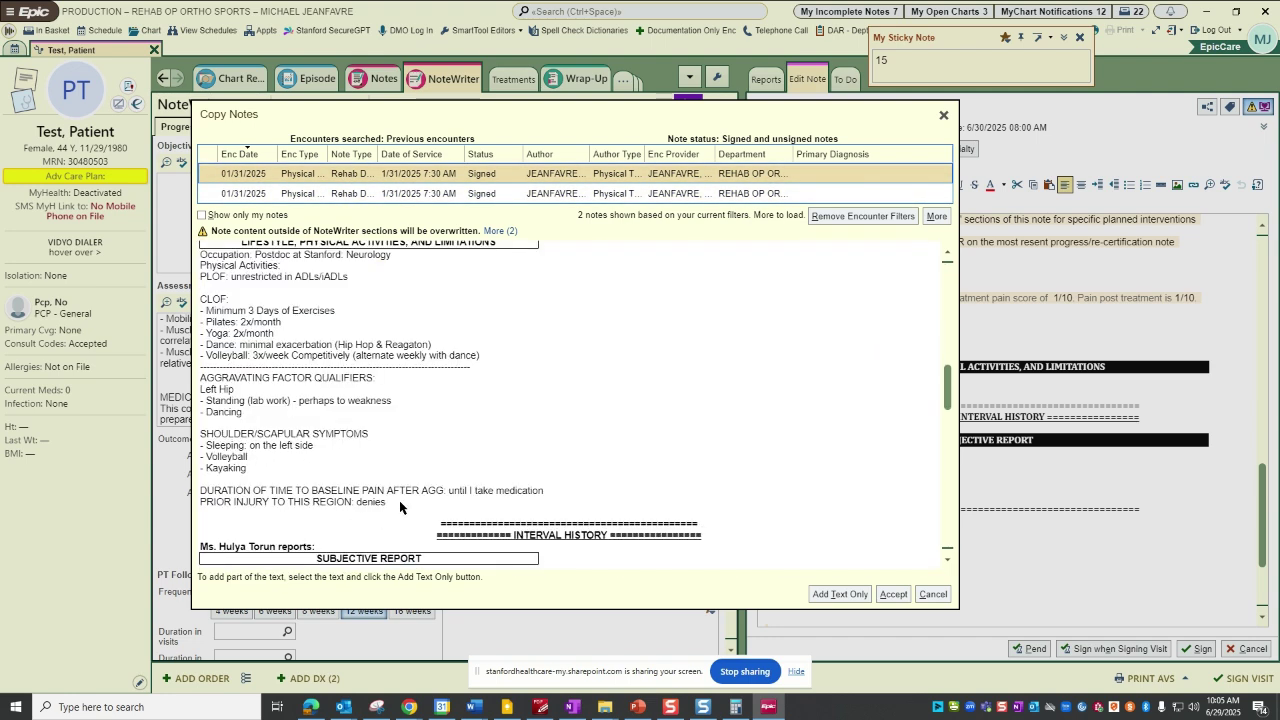
left_click_drag(399, 500, 200, 393)
scroll(207, 260, "up", 2)
Step: Copy the lifestyle details and paste them under this note's lifestyle heading
right_click(205, 401)
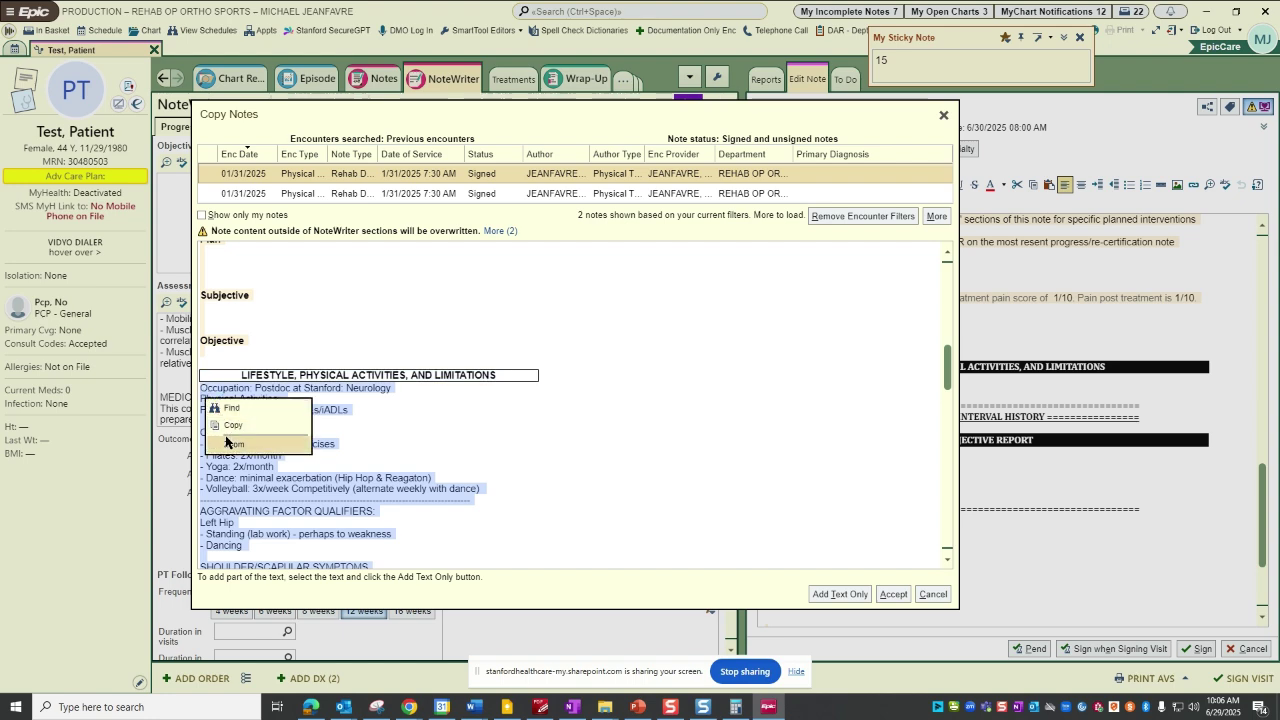
left_click(235, 426)
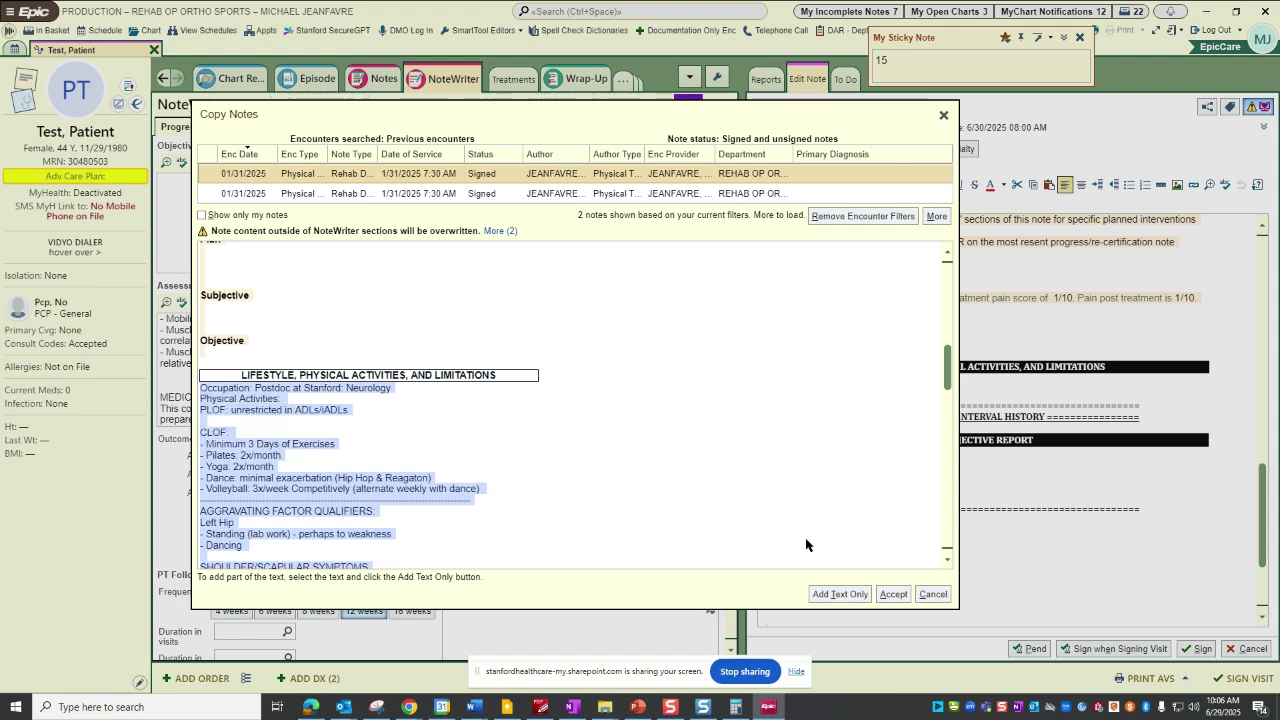
left_click(924, 594)
left_click(775, 384)
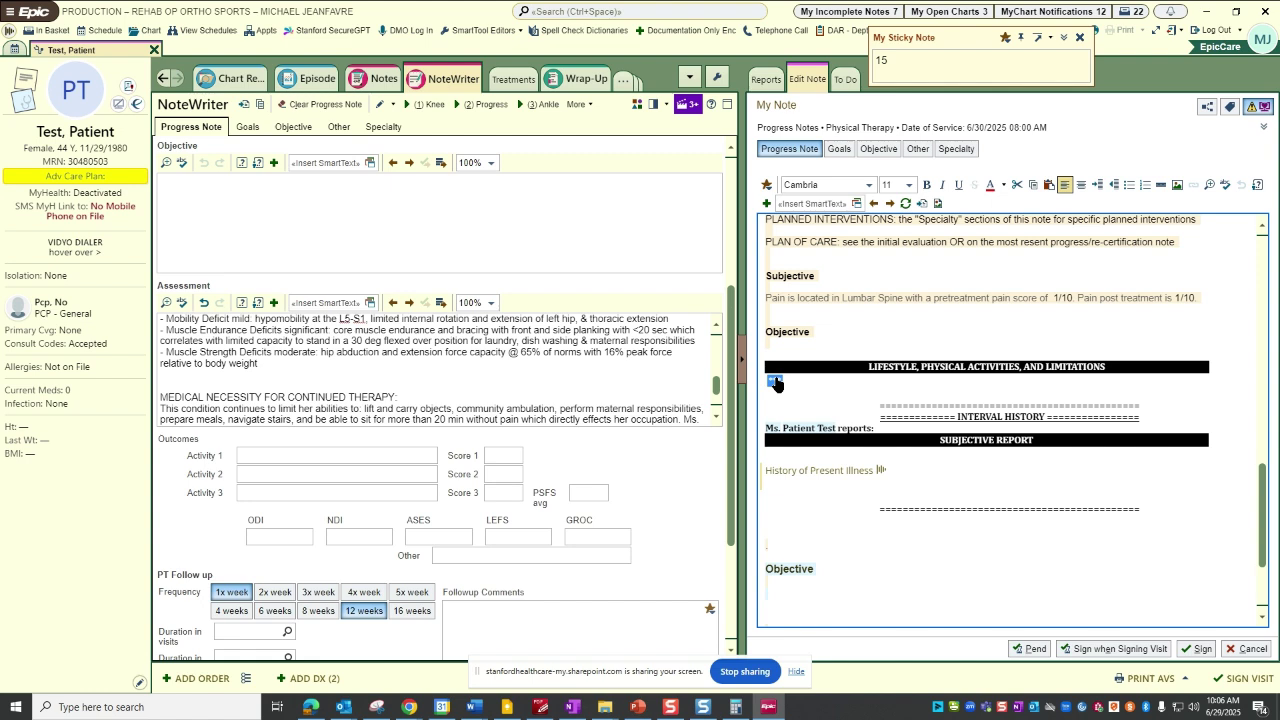
key("ctrl+v")
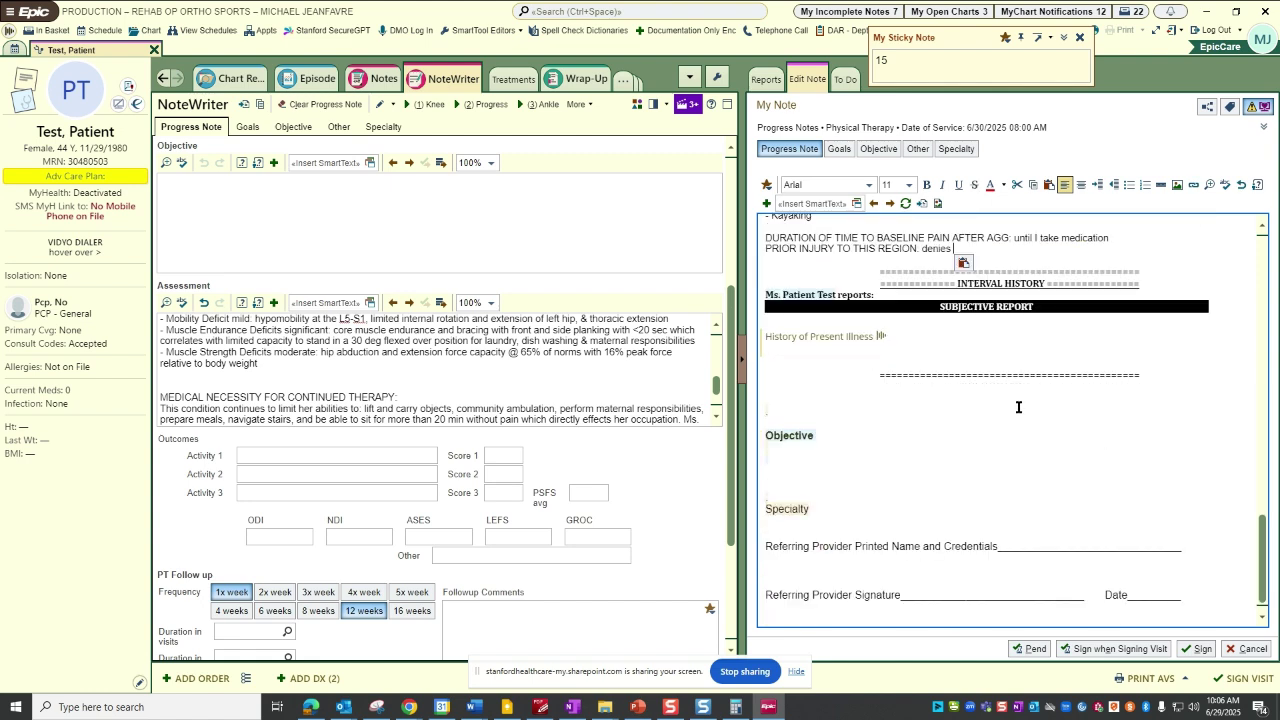
Step: Copy the shoulder ROM tables from the 1/31/2025 note and paste them above the WEEK OF 6/29/2025 header
left_click(905, 204)
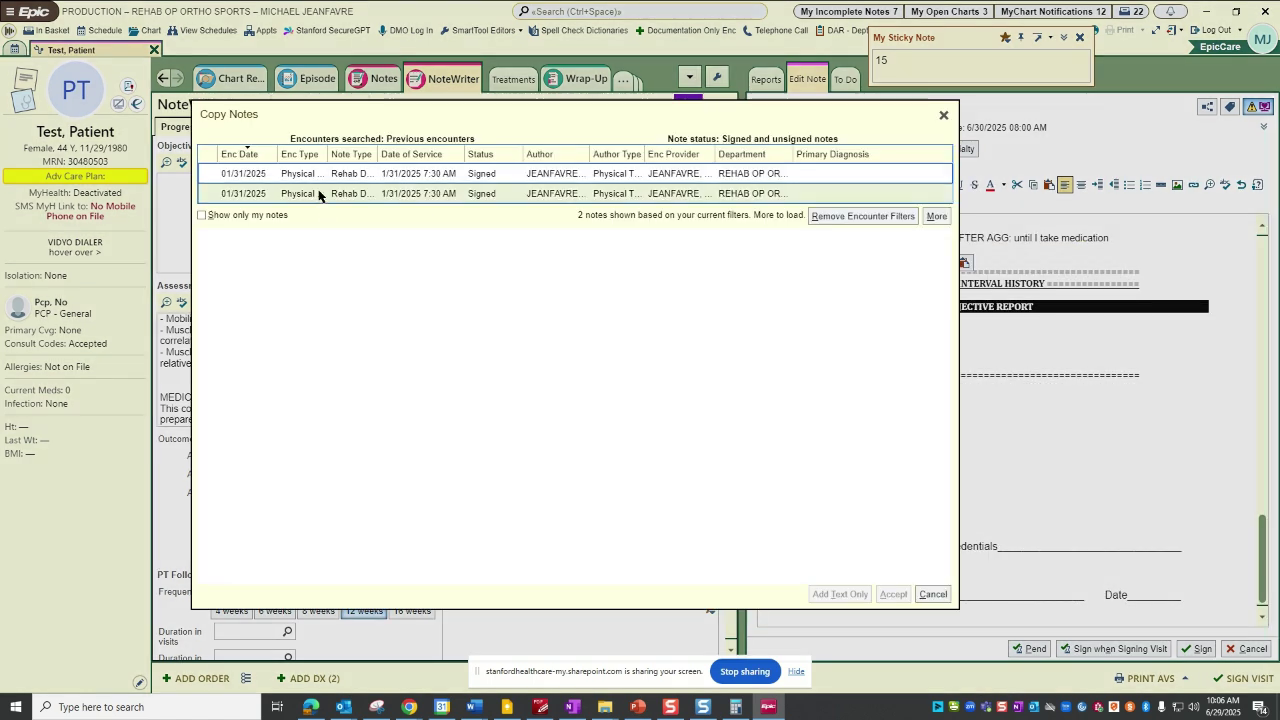
scroll(331, 418, "down", 15)
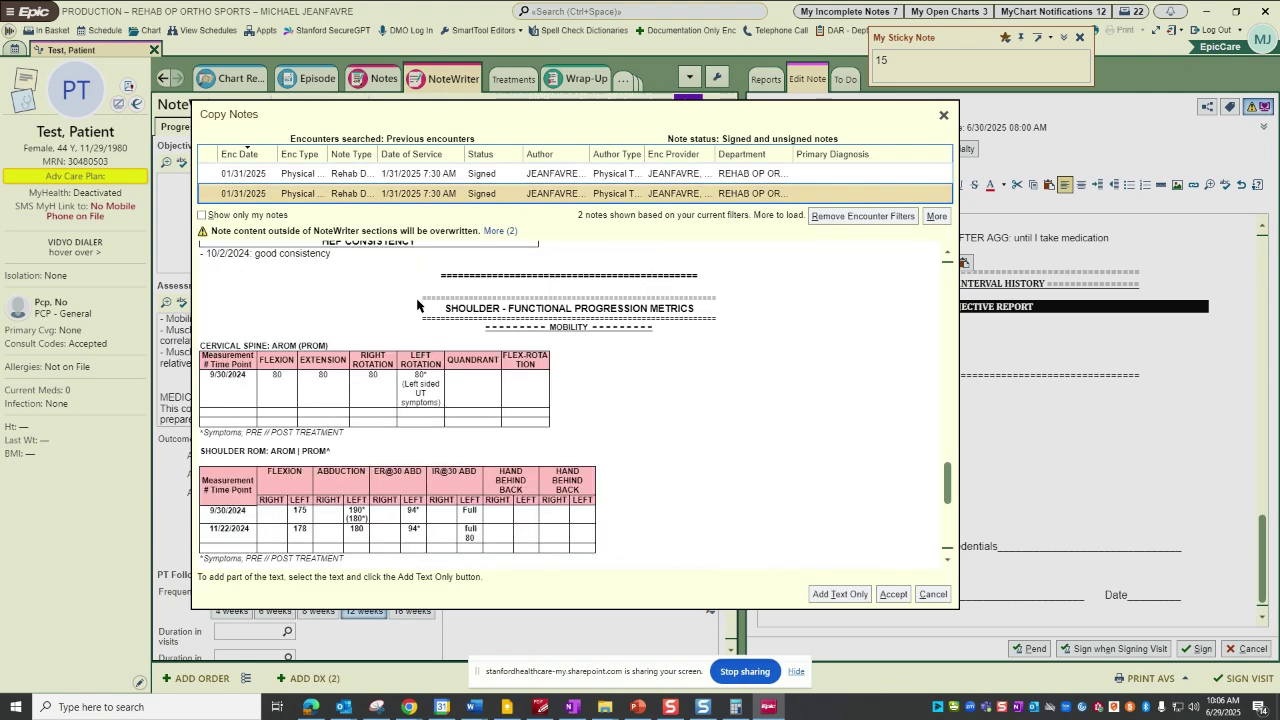
left_click_drag(420, 299, 477, 357)
right_click(477, 357)
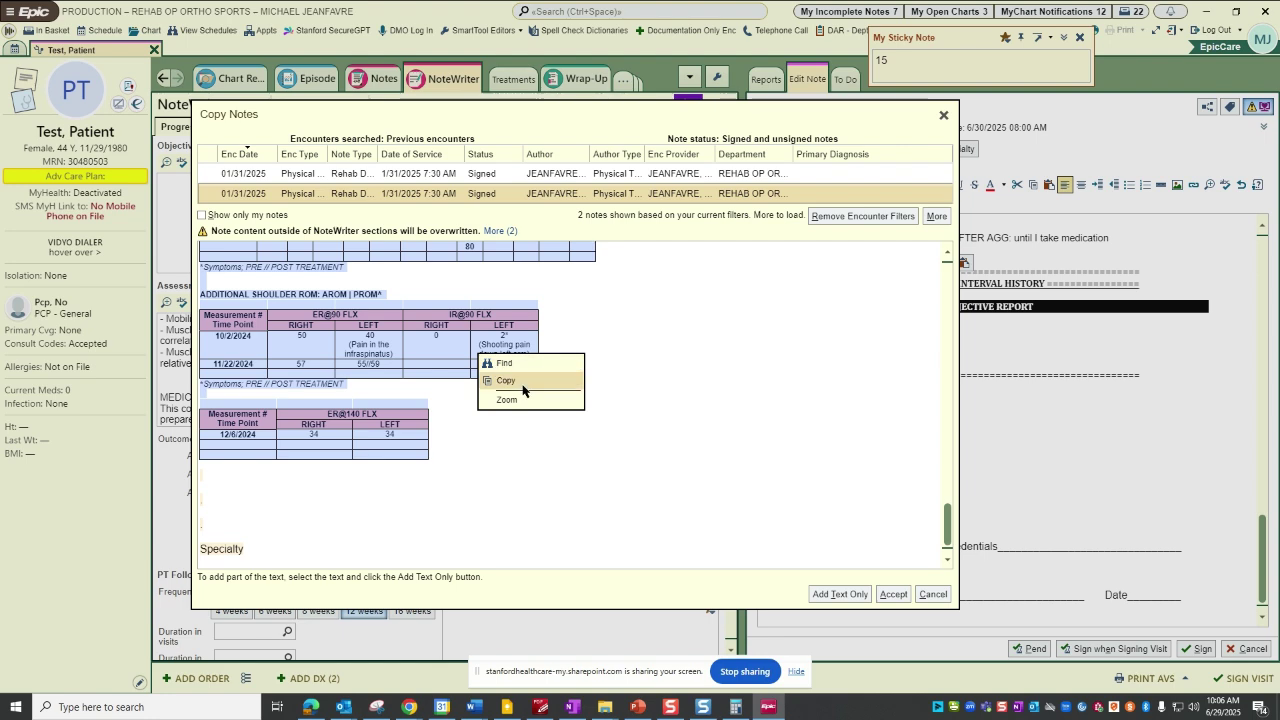
left_click(505, 381)
left_click(932, 594)
left_click(821, 394)
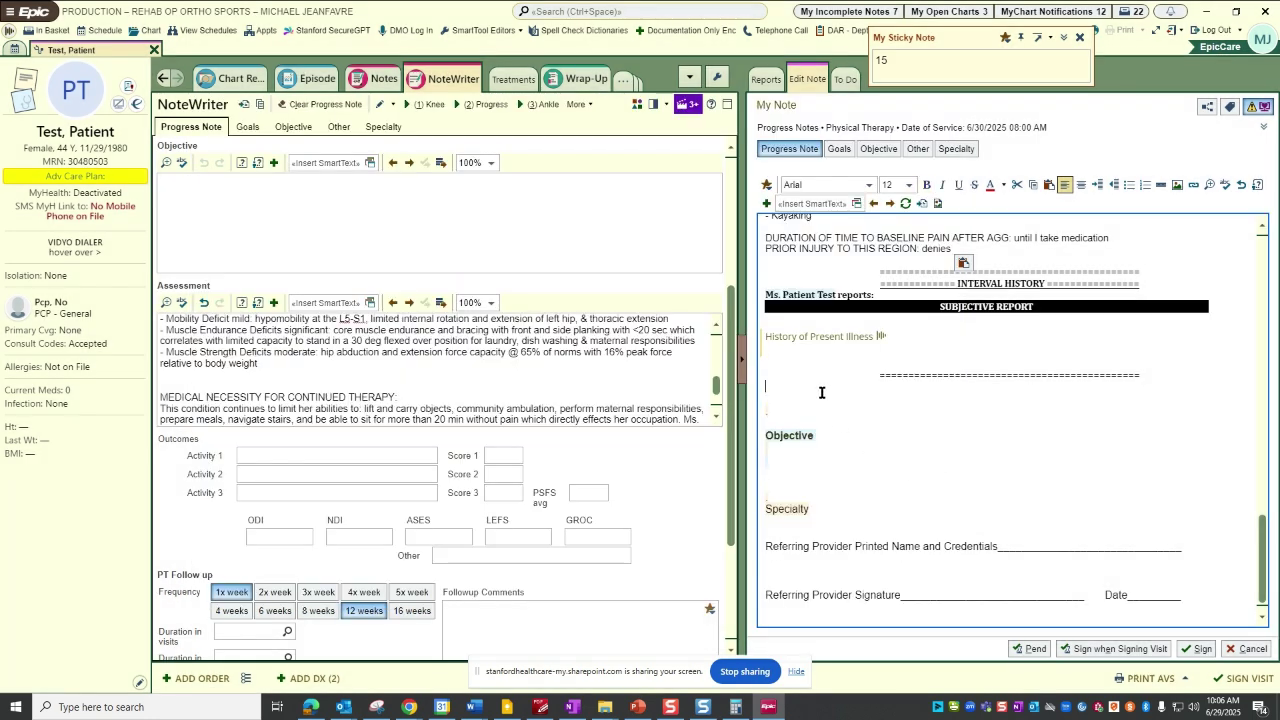
key("ctrl+v")
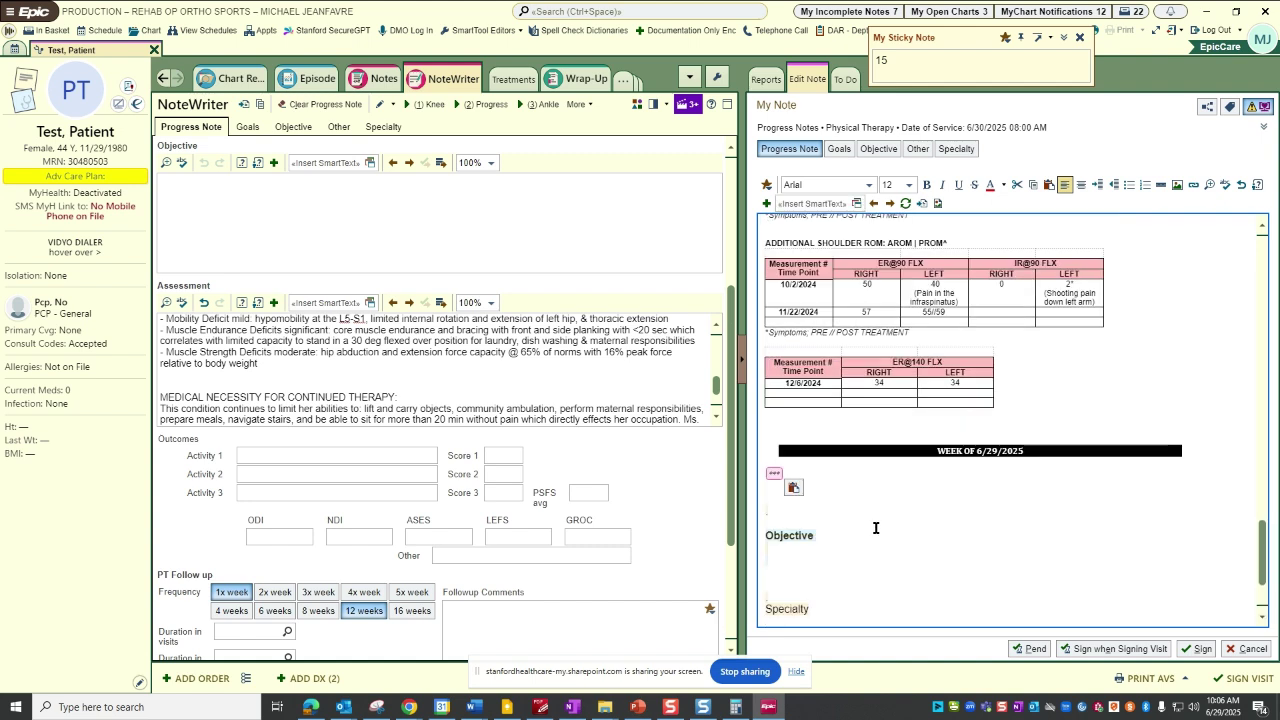
Step: Add a NEXT APPT heading on a new line under the WEEK OF 6/29/2025 header
left_click(867, 426)
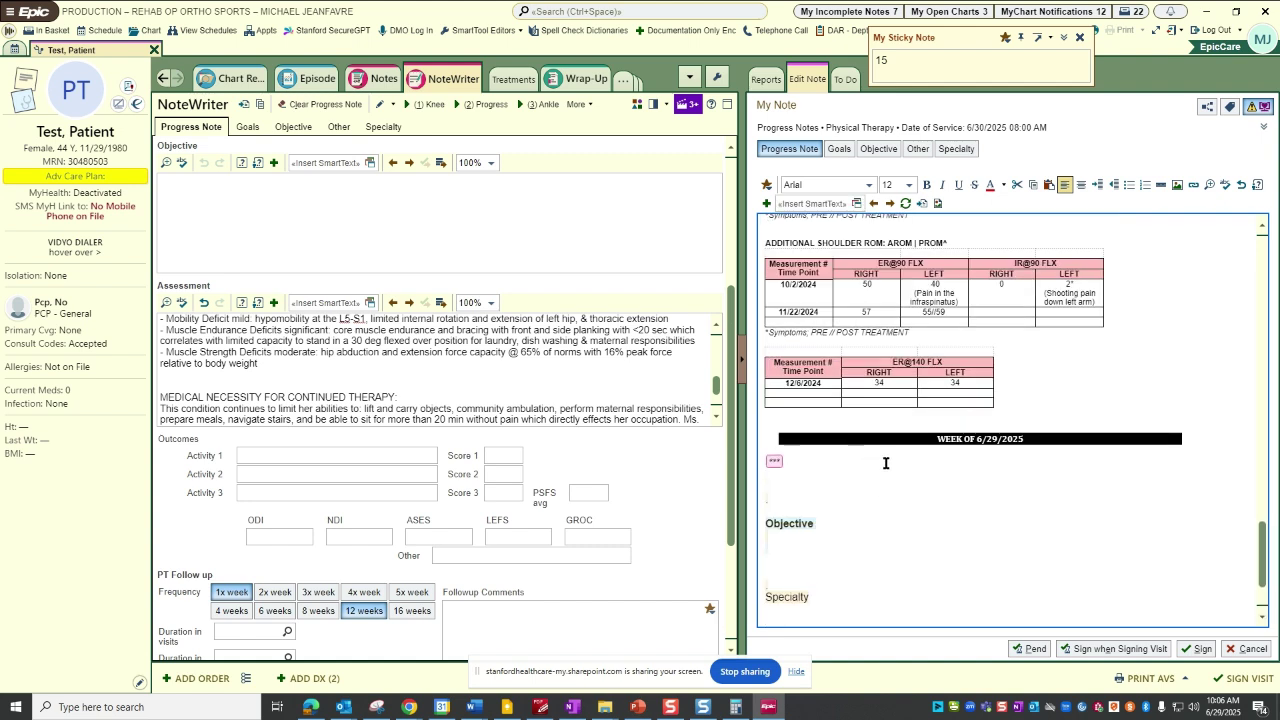
scroll(880, 464, "down", 1)
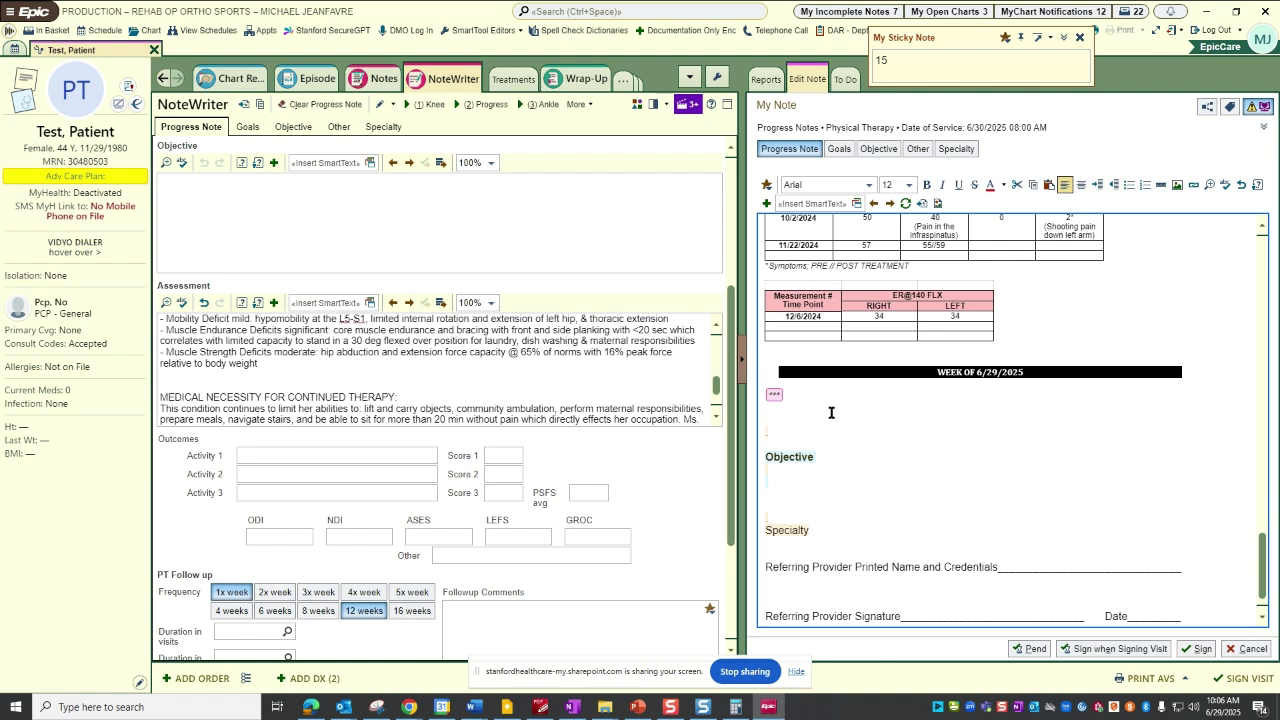
left_click(782, 414)
key("Return")
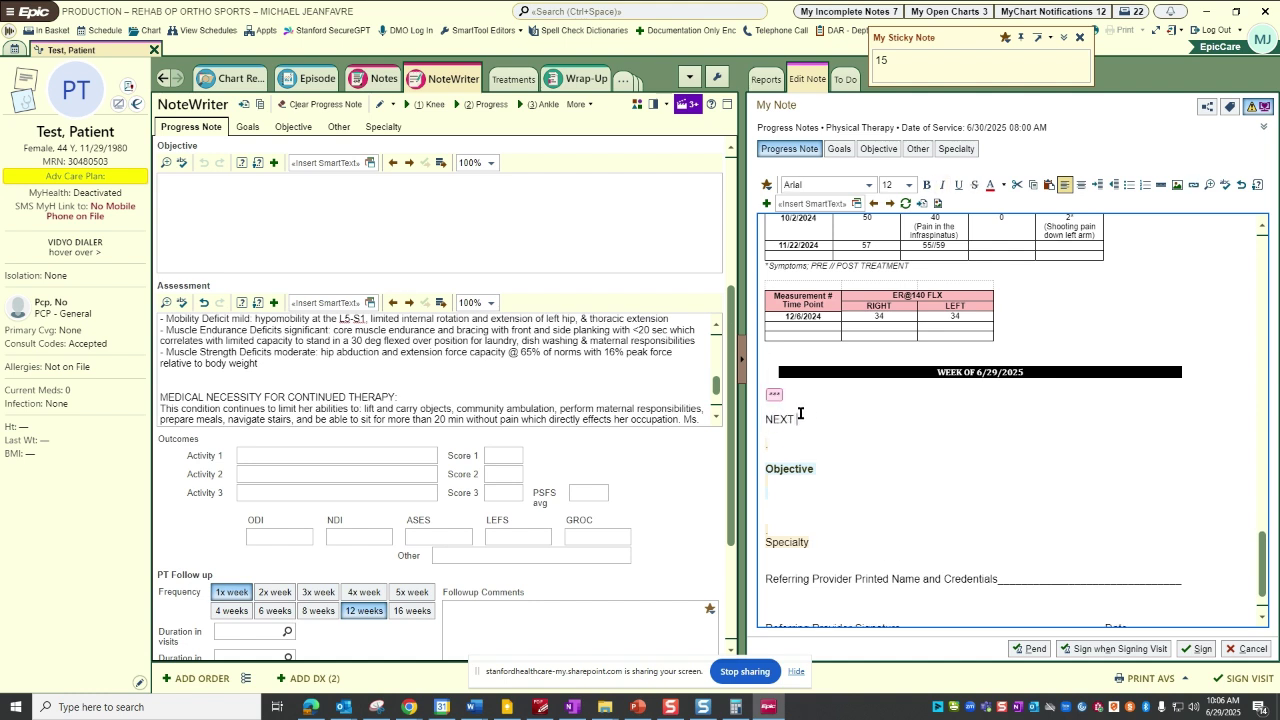
type("NEXT APPT")
key("Return")
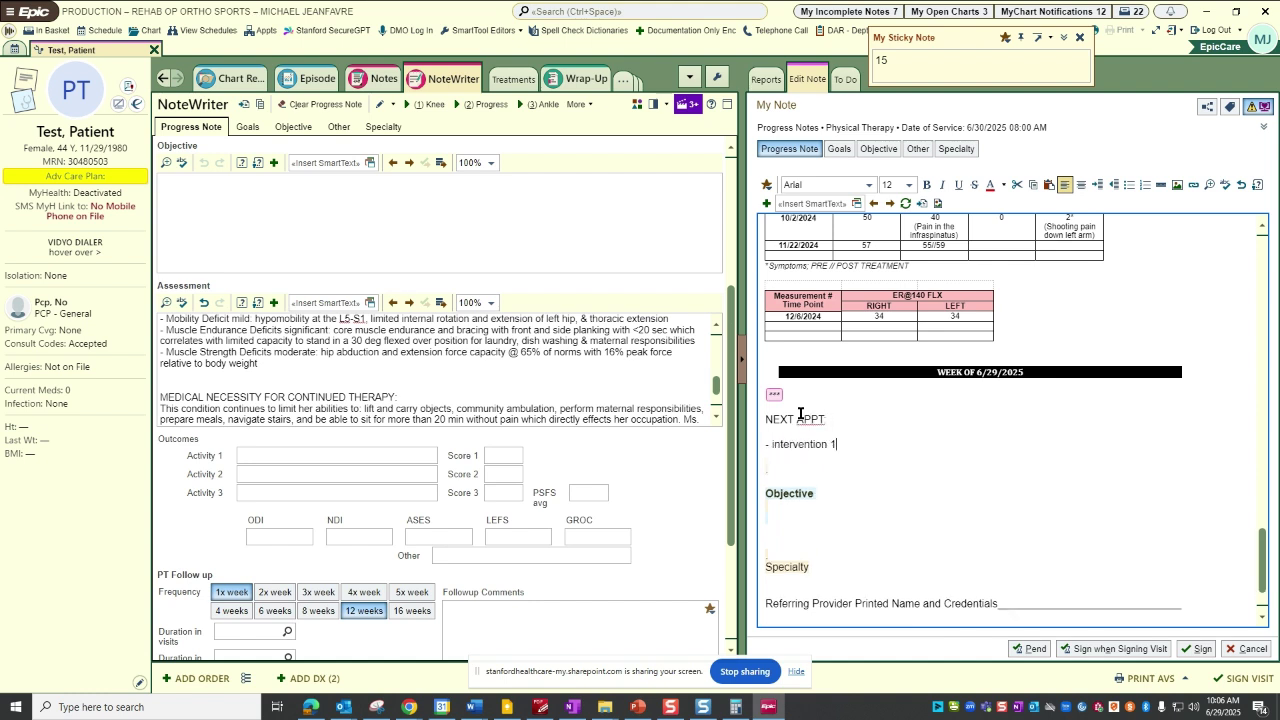
Step: List '- intervention 1' and '- intervention 2' beneath the NEXT APPT heading
type("- intervention 1")
key("Return")
type("- in")
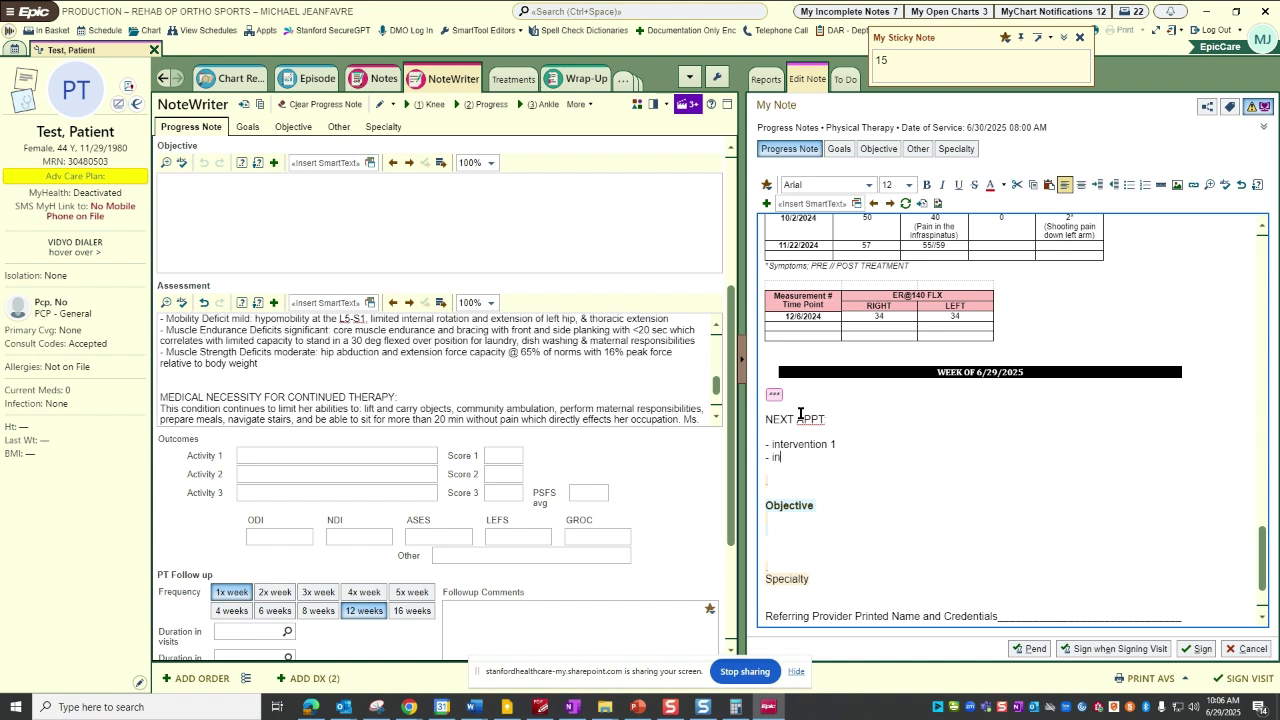
type("ervention 2")
left_click(820, 352)
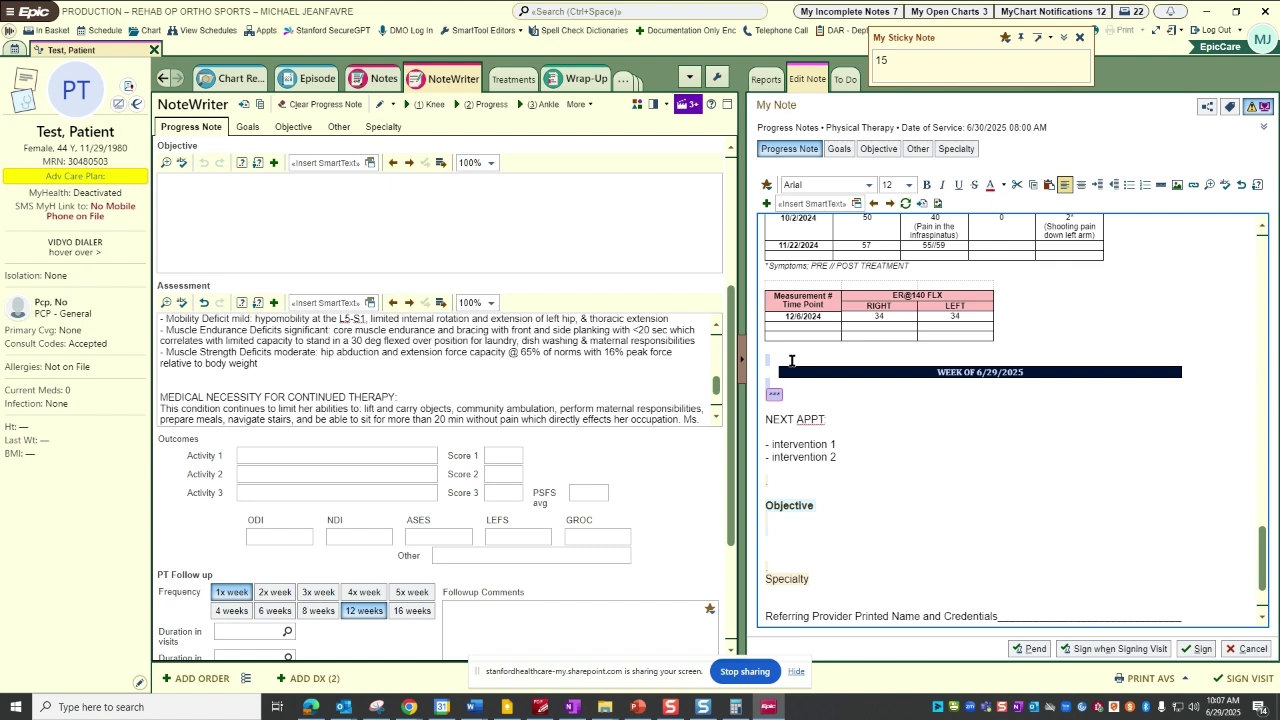
left_click(828, 348)
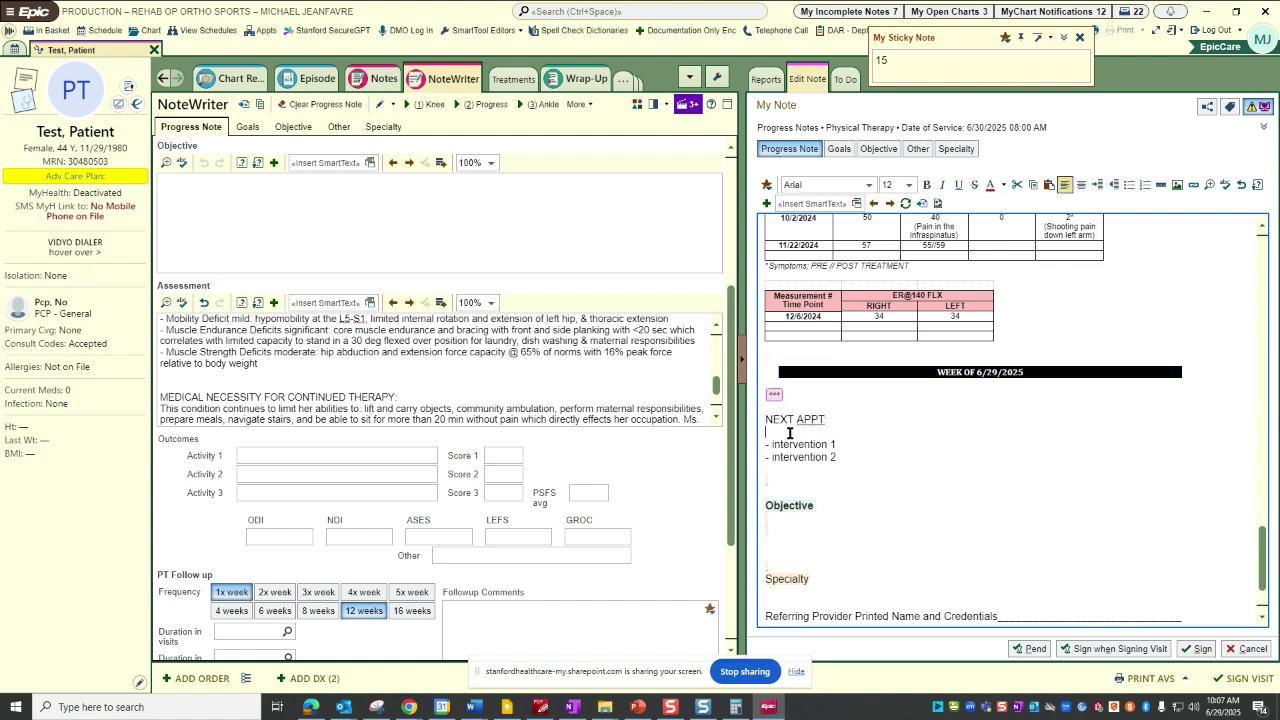
scroll(844, 460, "up", 15)
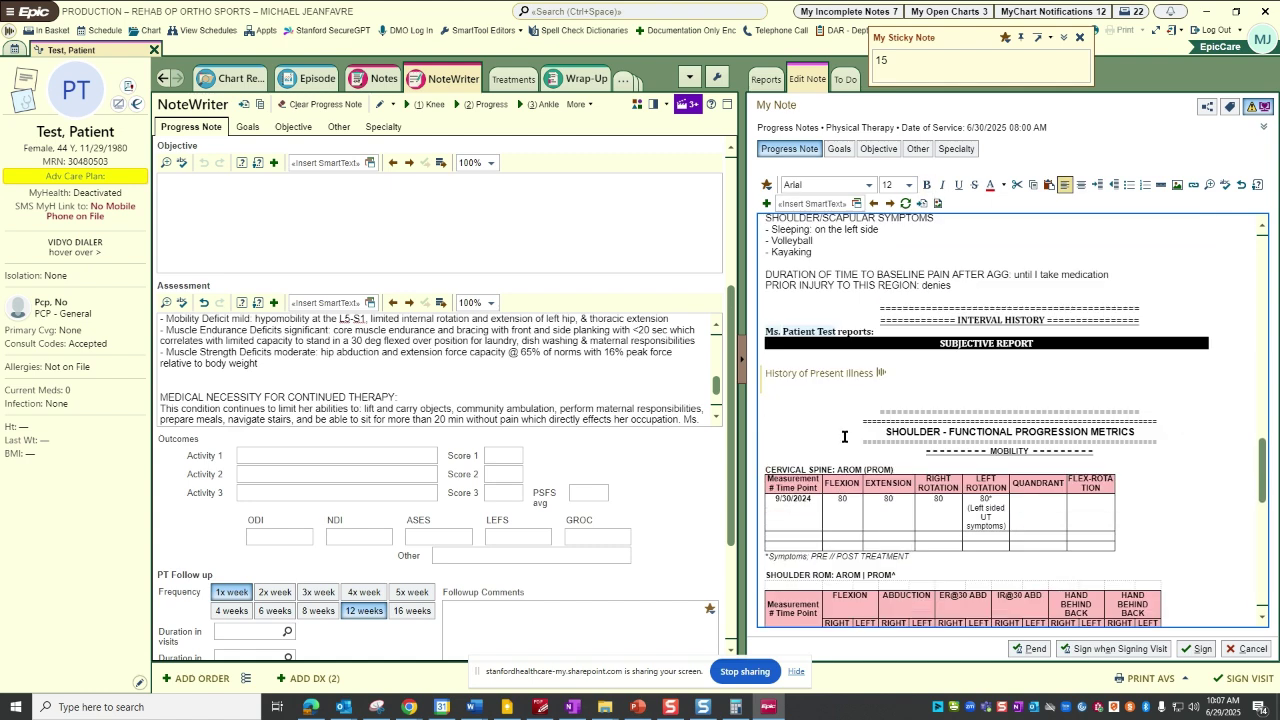
scroll(855, 255, "up", 8)
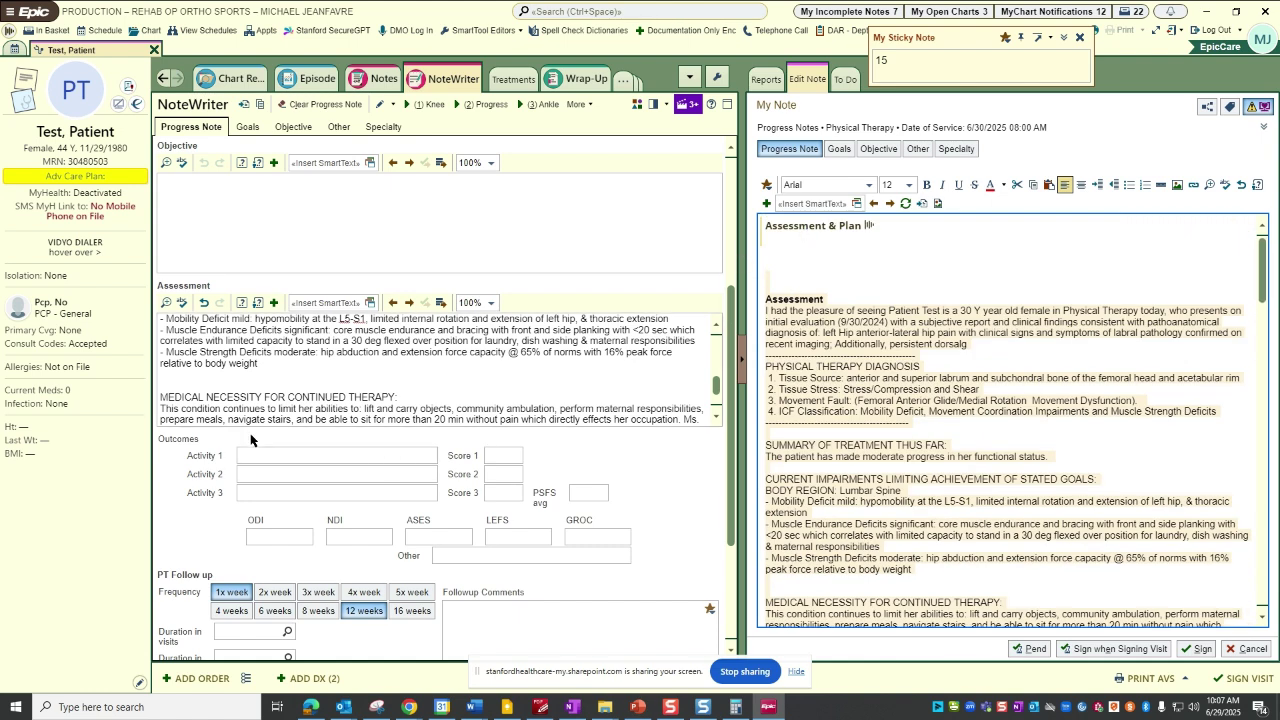
left_click(519, 535)
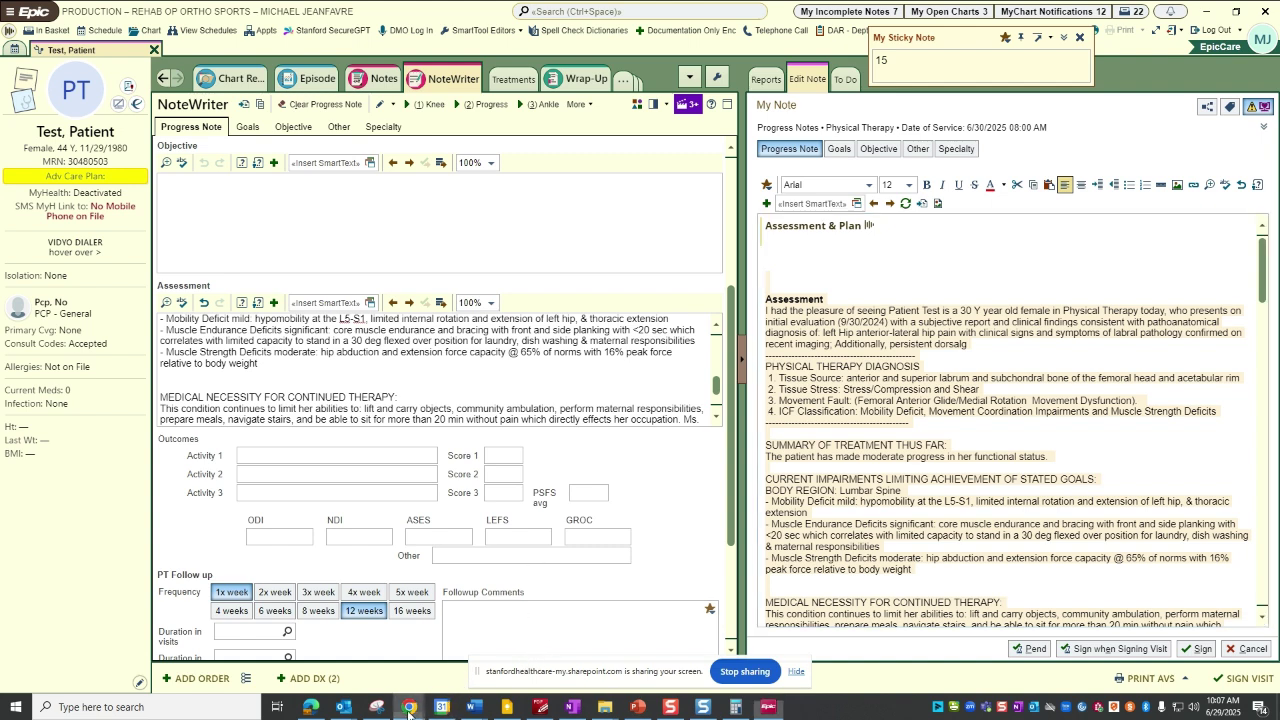
mouse_move(408, 712)
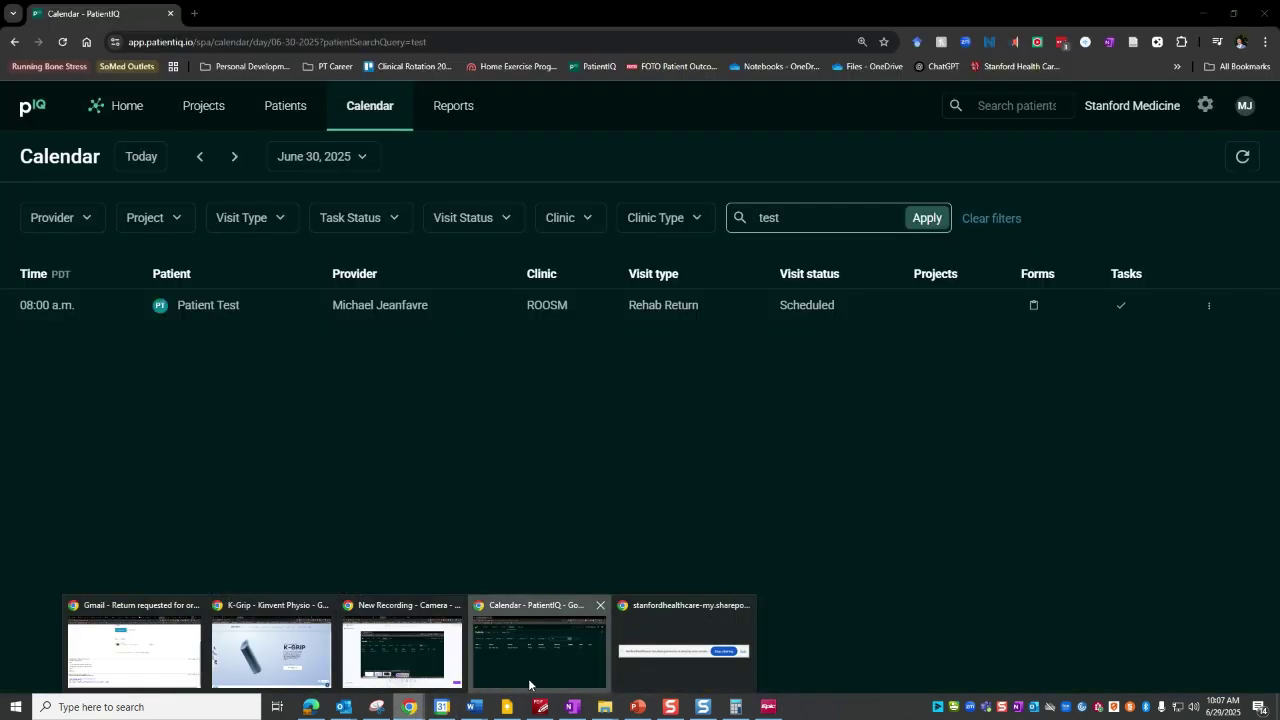
Step: Check the test patient's PatientIQ visit details and Forms (none submitted), then minimize Chrome
left_click(535, 650)
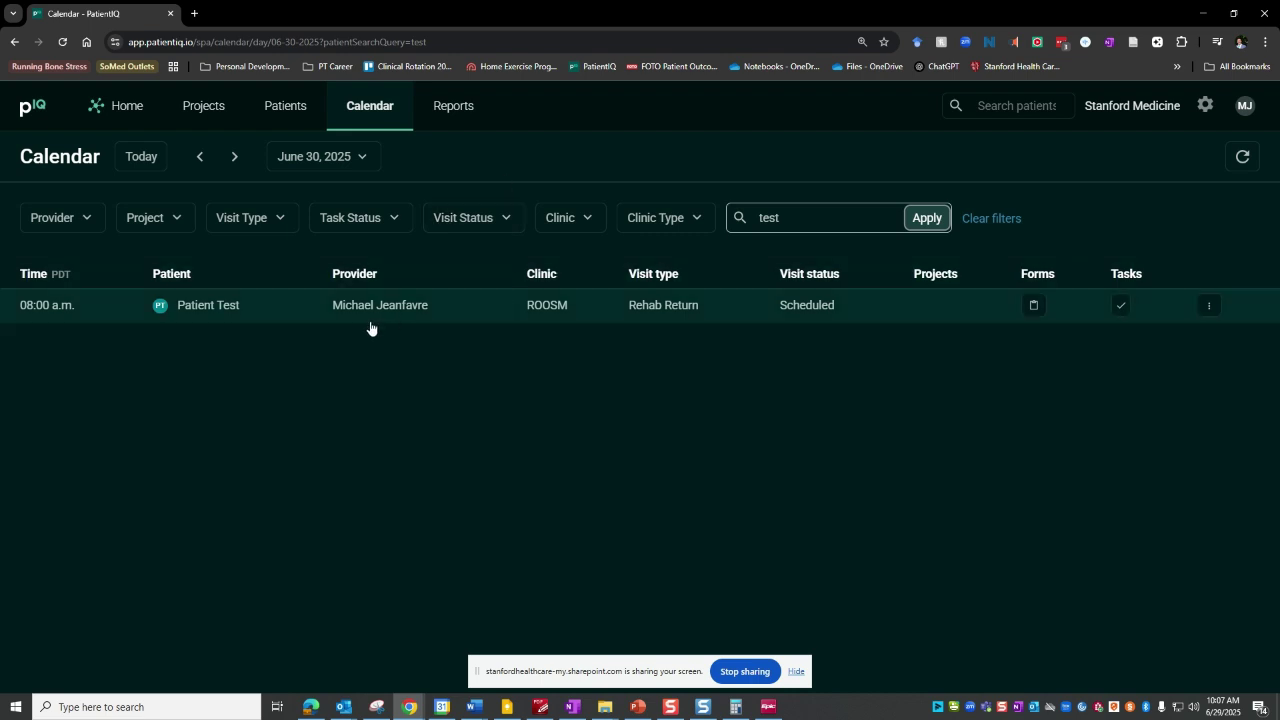
left_click(365, 307)
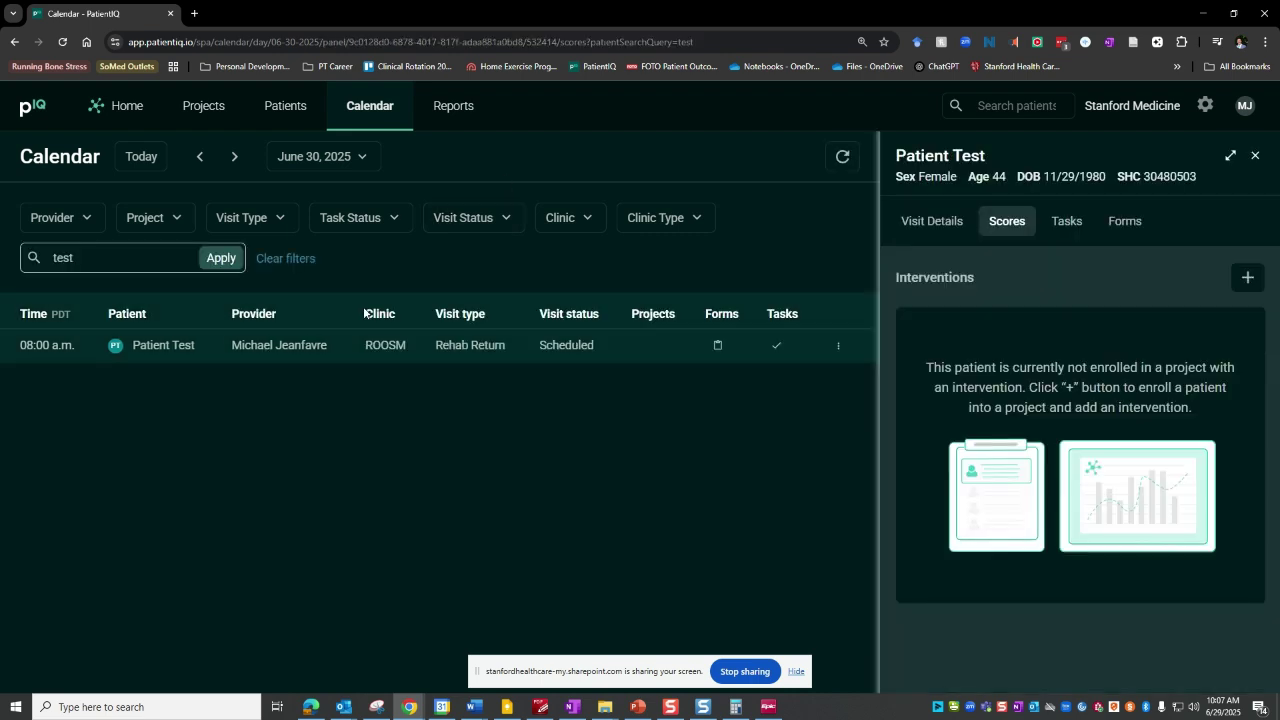
left_click(1230, 155)
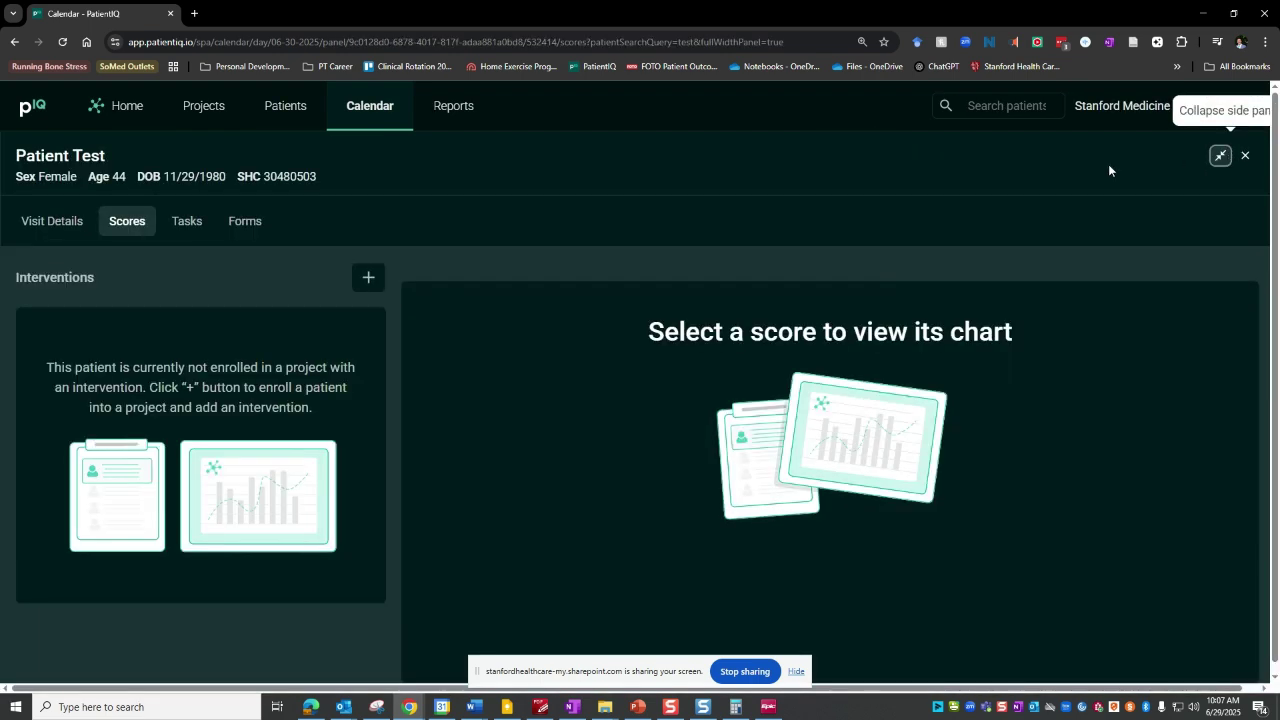
left_click(245, 230)
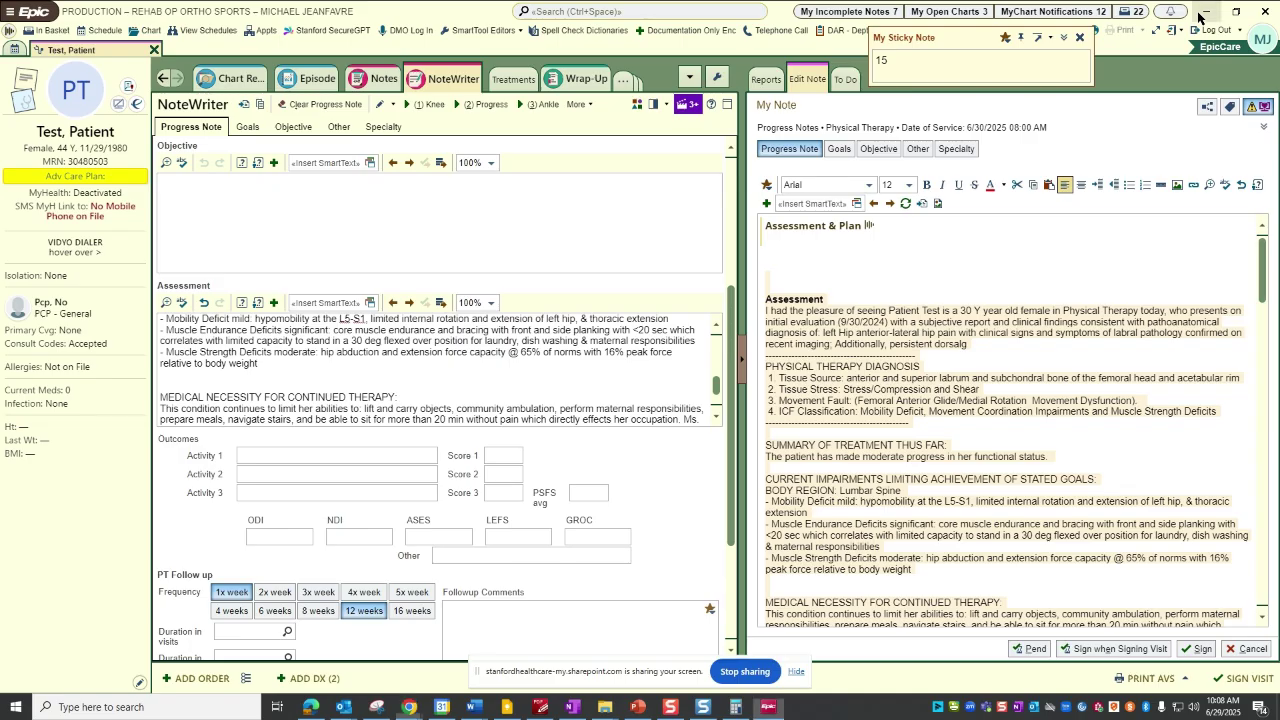
left_click(1202, 15)
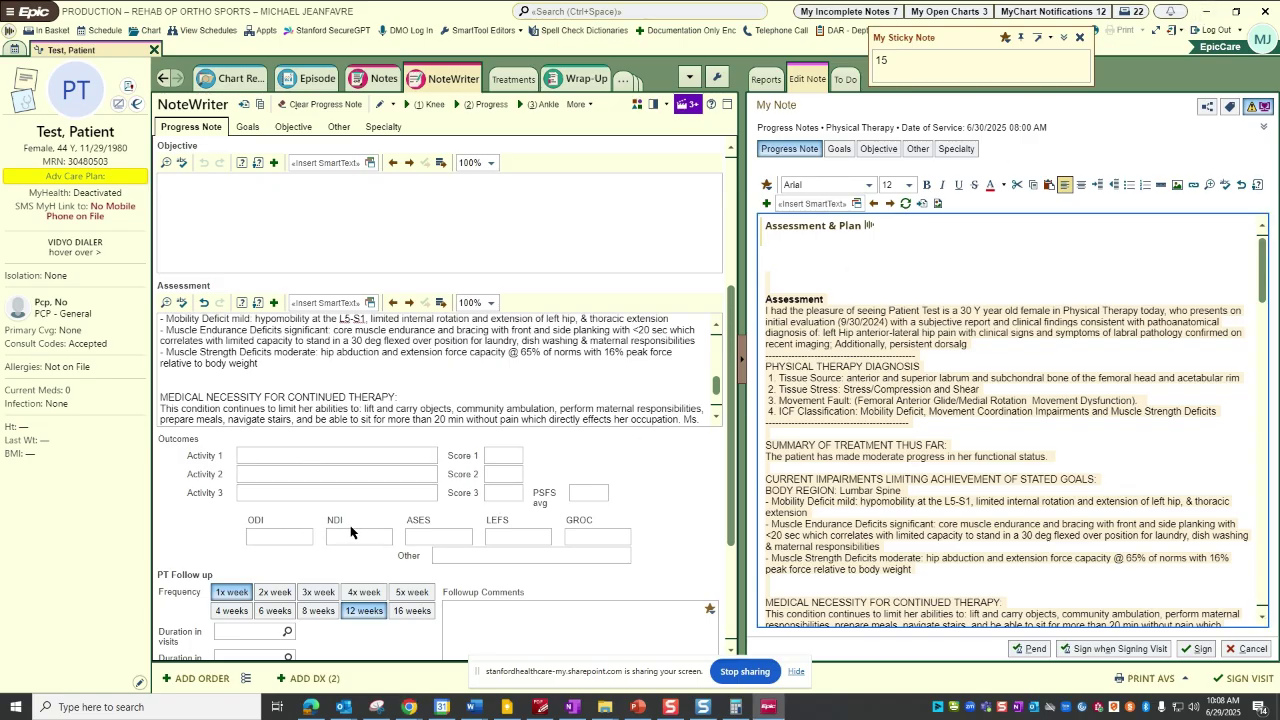
left_click(283, 537)
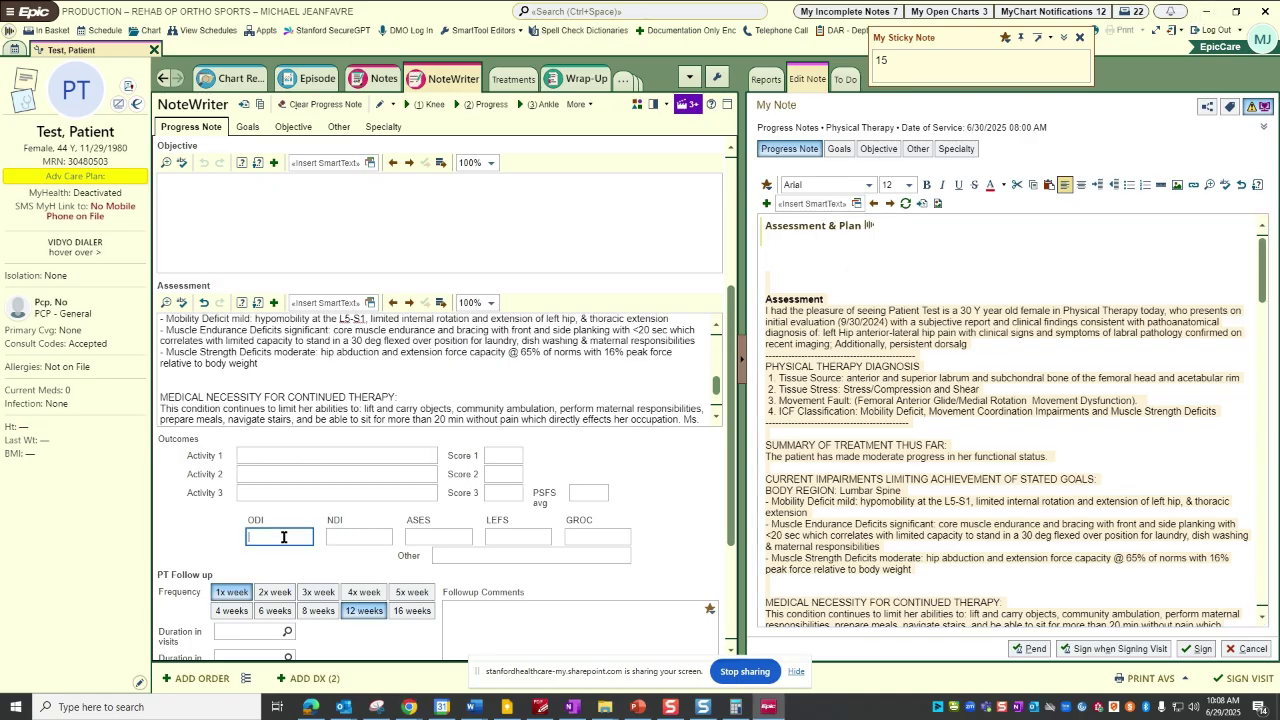
left_click(443, 533)
left_click(505, 533)
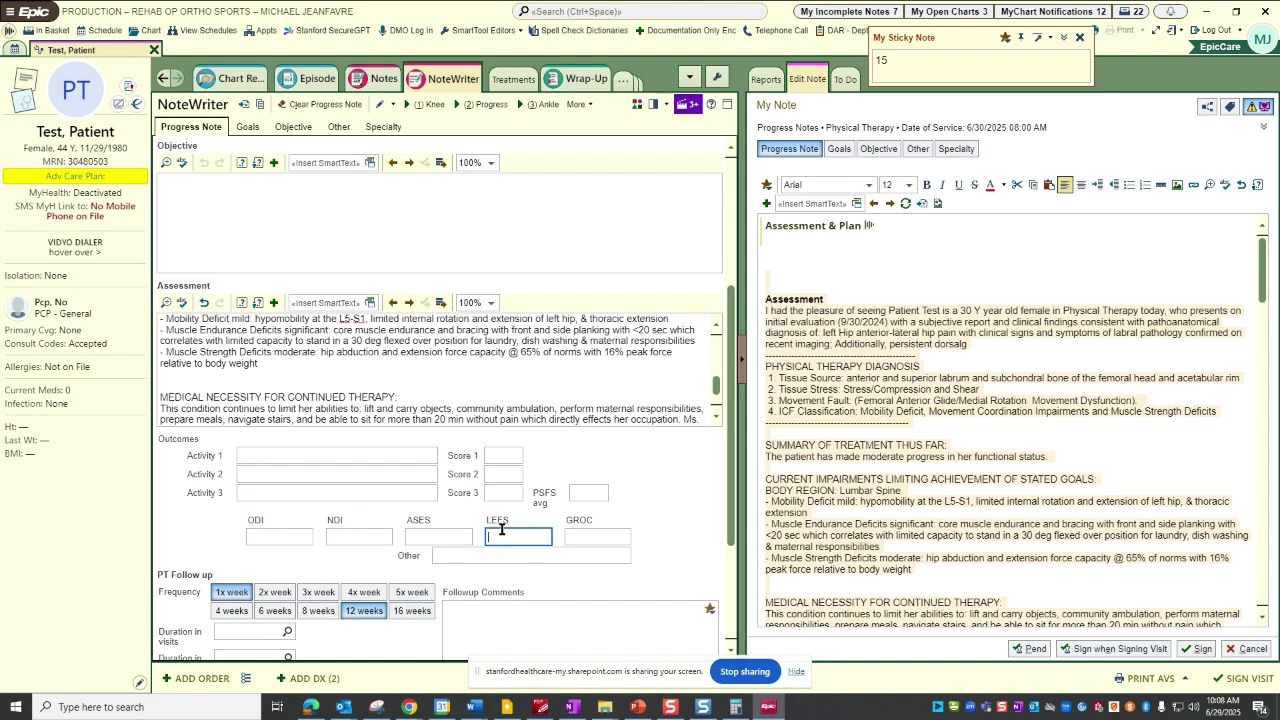
left_click(382, 453)
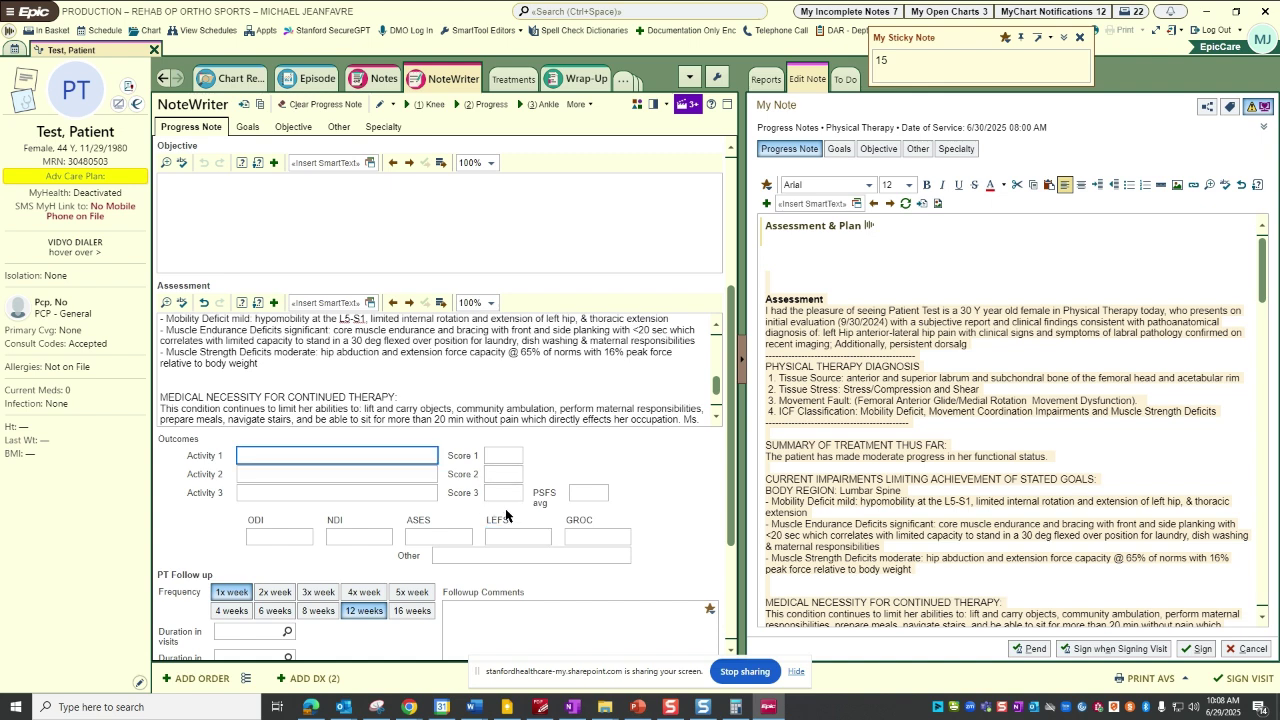
scroll(515, 479, "down", 1)
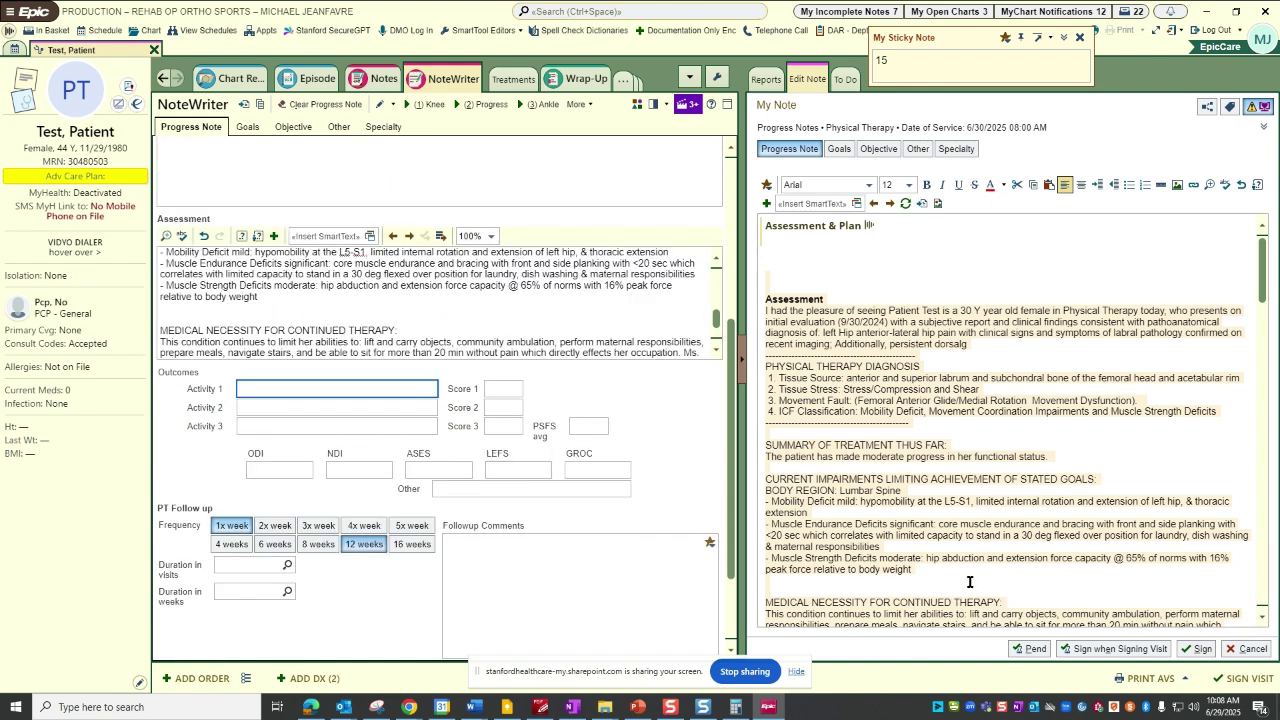
scroll(984, 350, "down", 4)
scroll(981, 376, "down", 15)
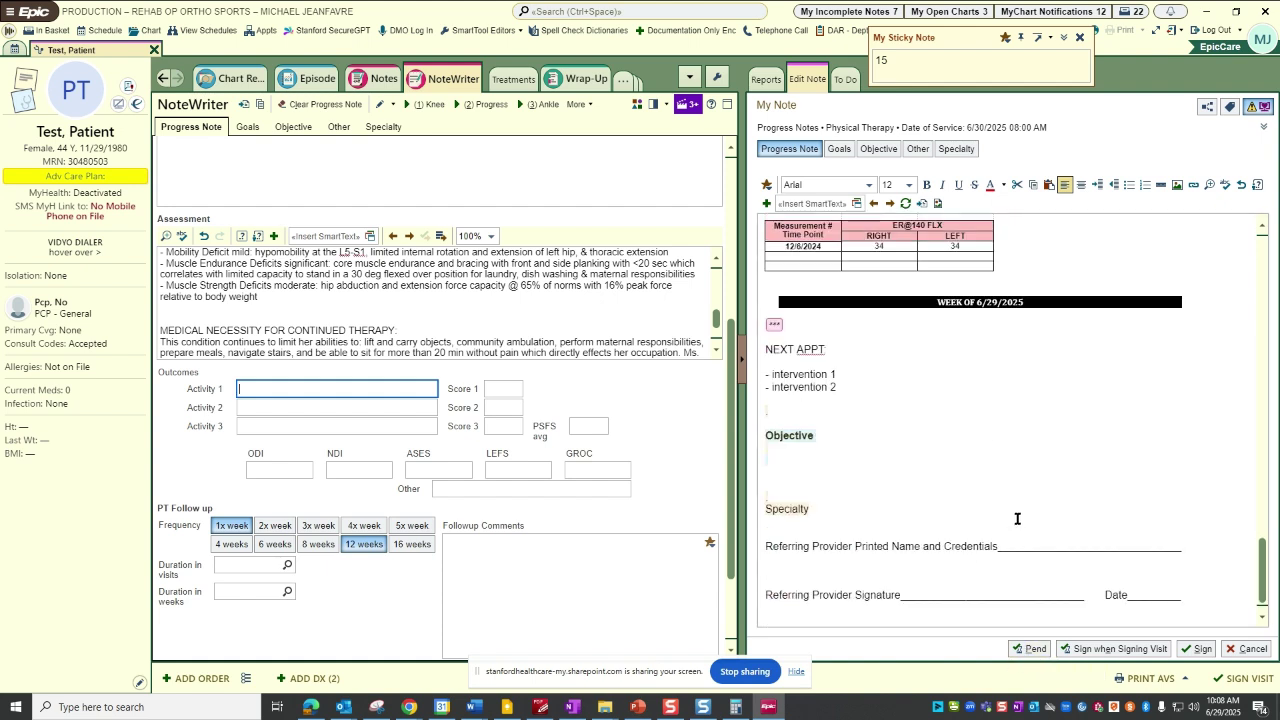
scroll(1010, 484, "up", 10)
scroll(1010, 483, "up", 4)
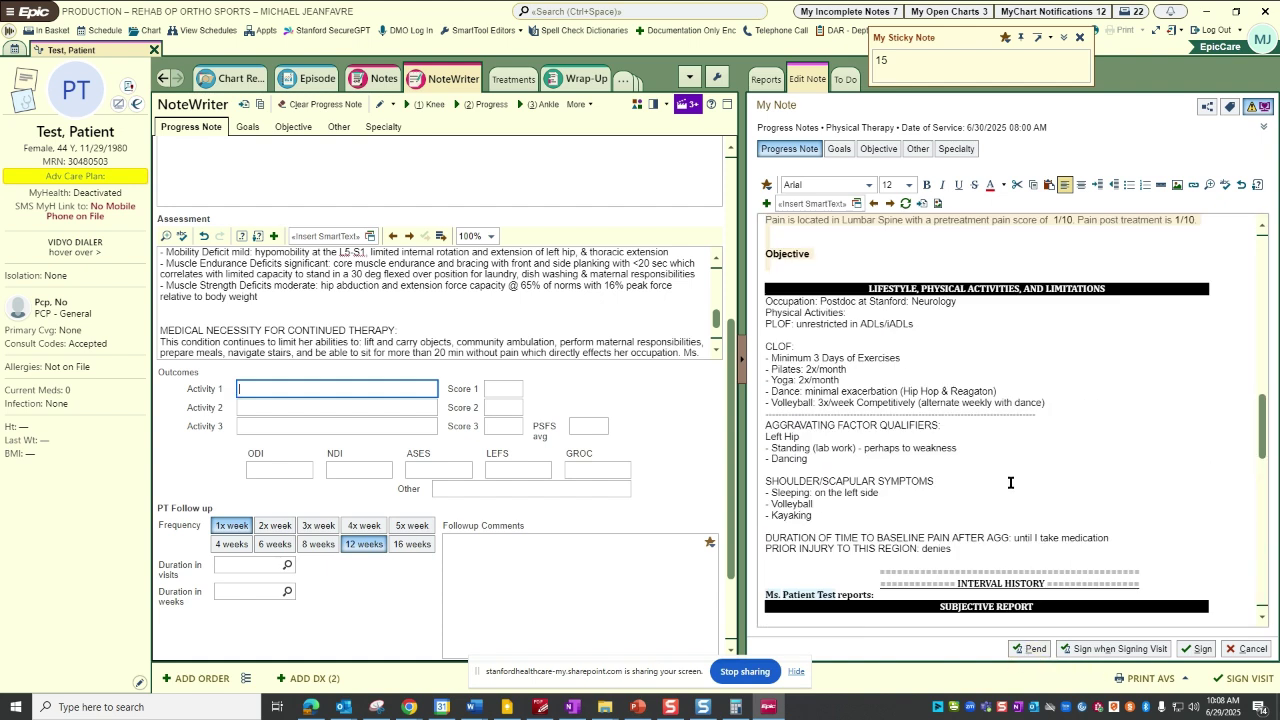
scroll(1010, 483, "up", 3)
scroll(990, 505, "down", 5)
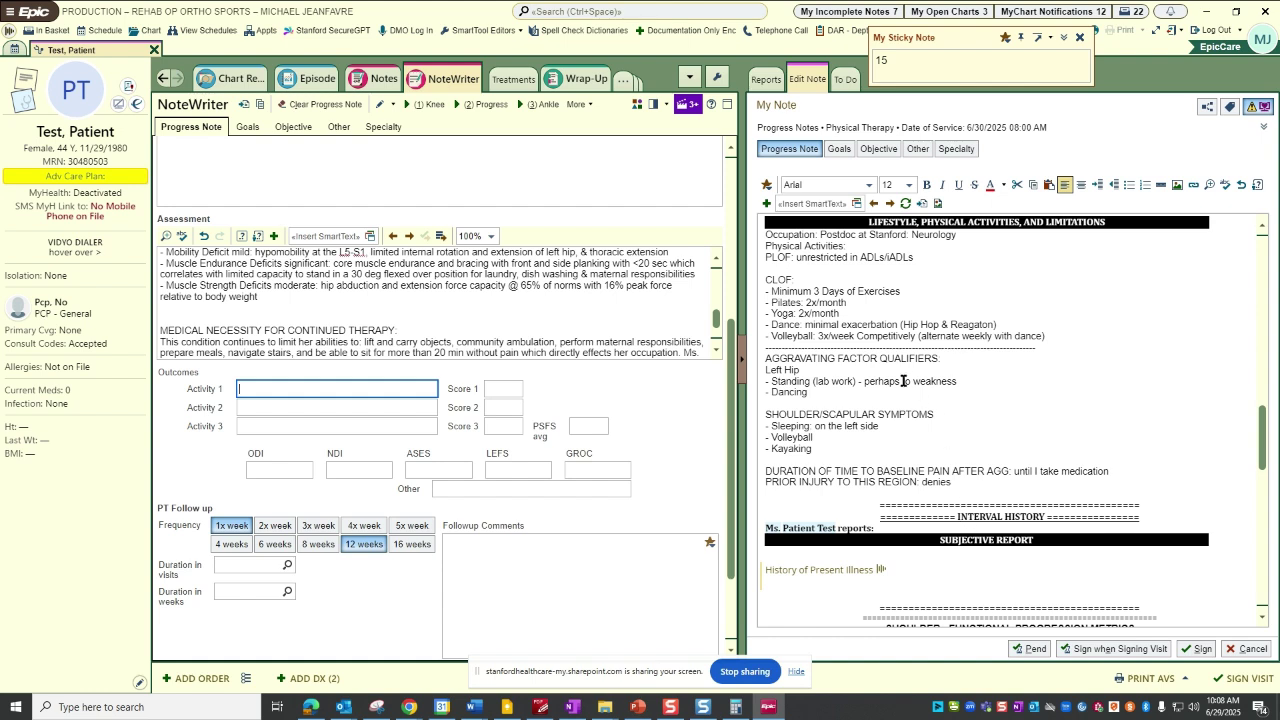
scroll(907, 413, "down", 3)
scroll(906, 420, "down", 3)
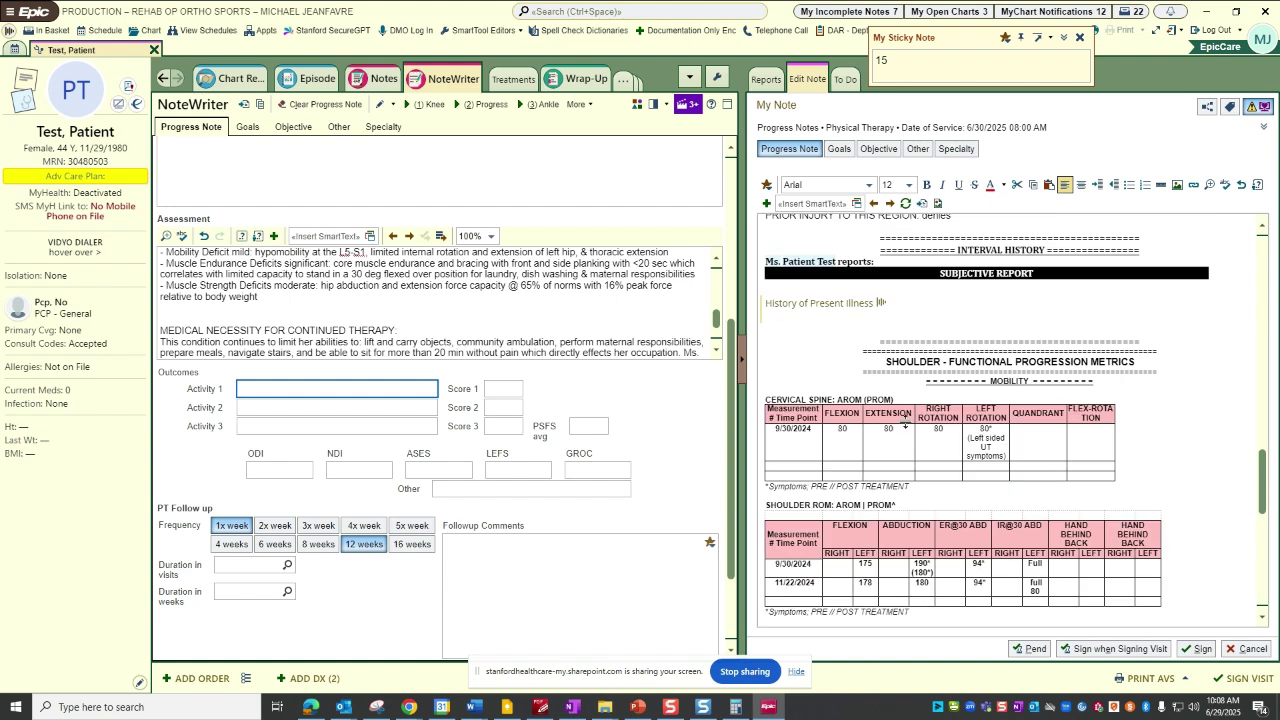